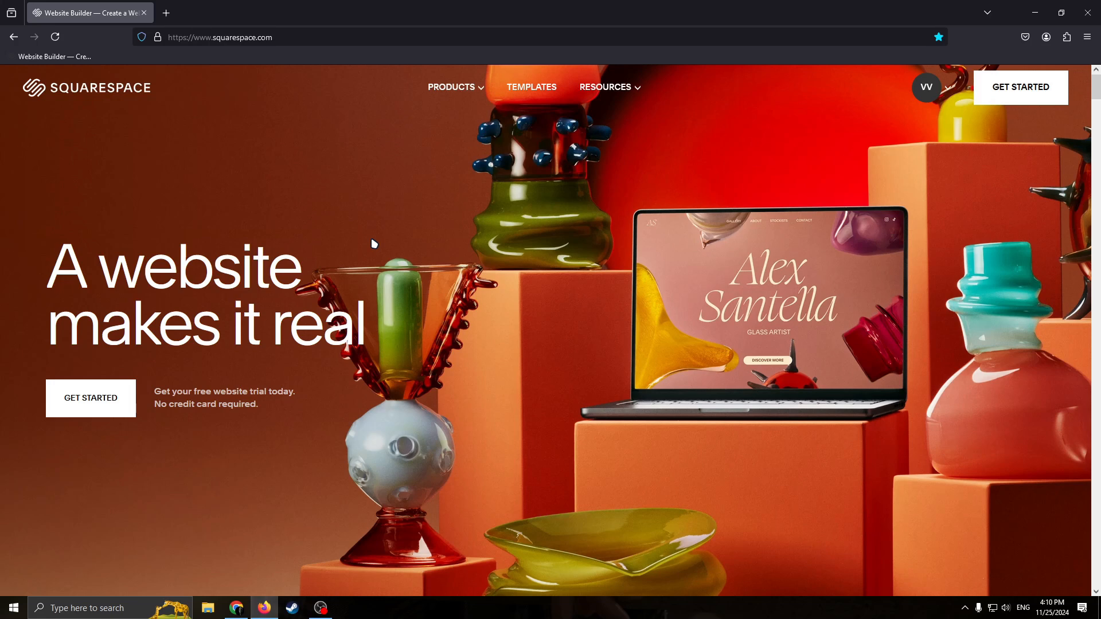
pyautogui.click(949, 92)
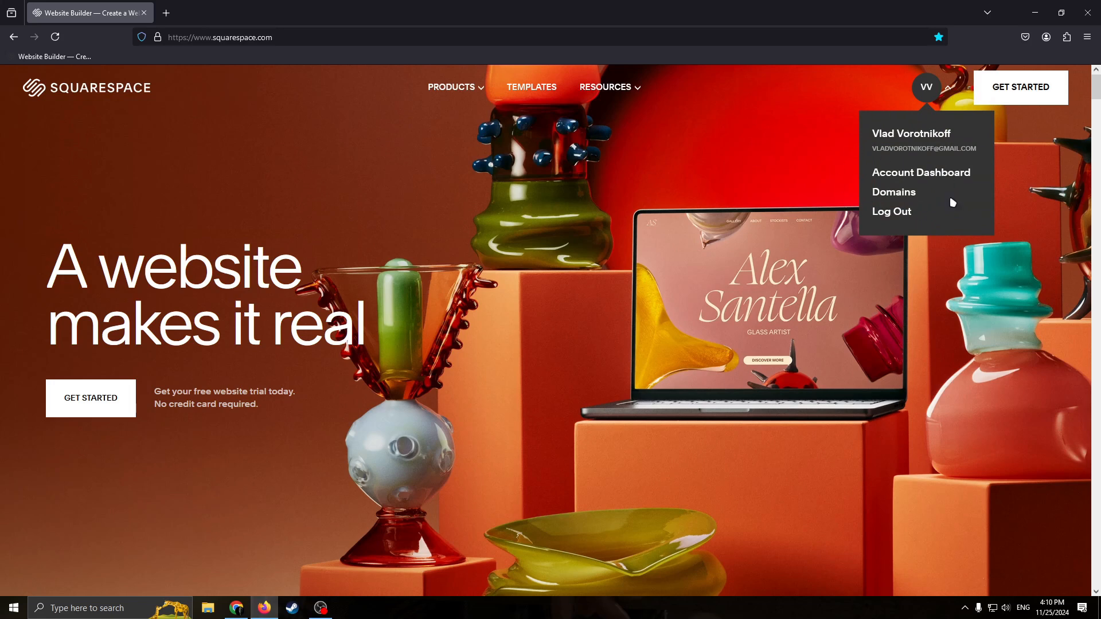
pyautogui.click(948, 91)
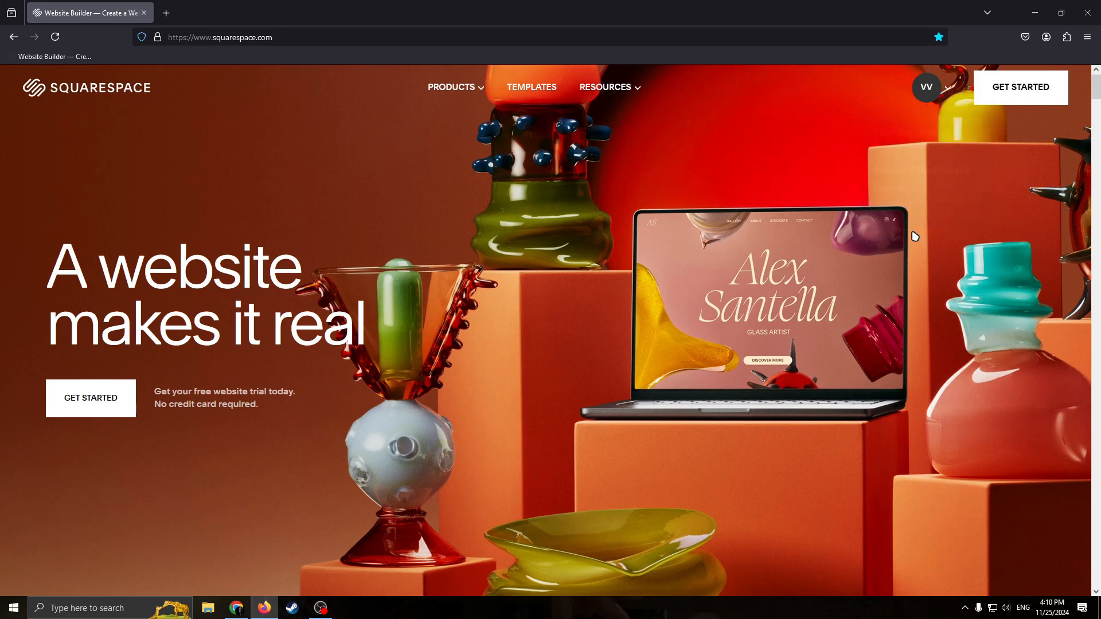
# Start a new website setup and submit "Landing page" as the site topic.
pyautogui.click(1006, 99)
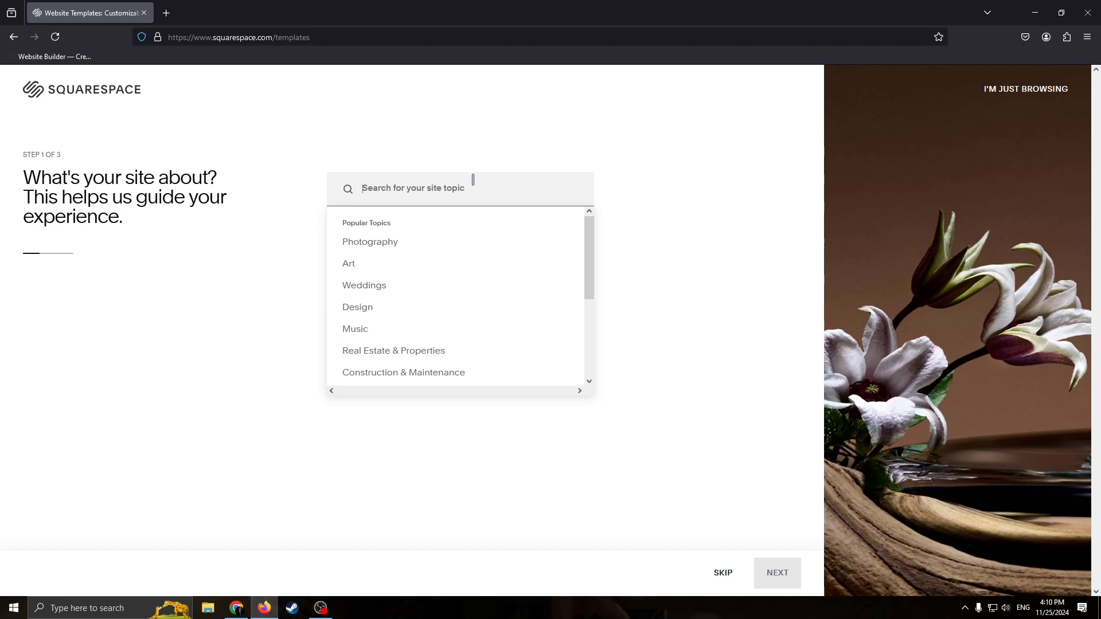
pyautogui.write('L')
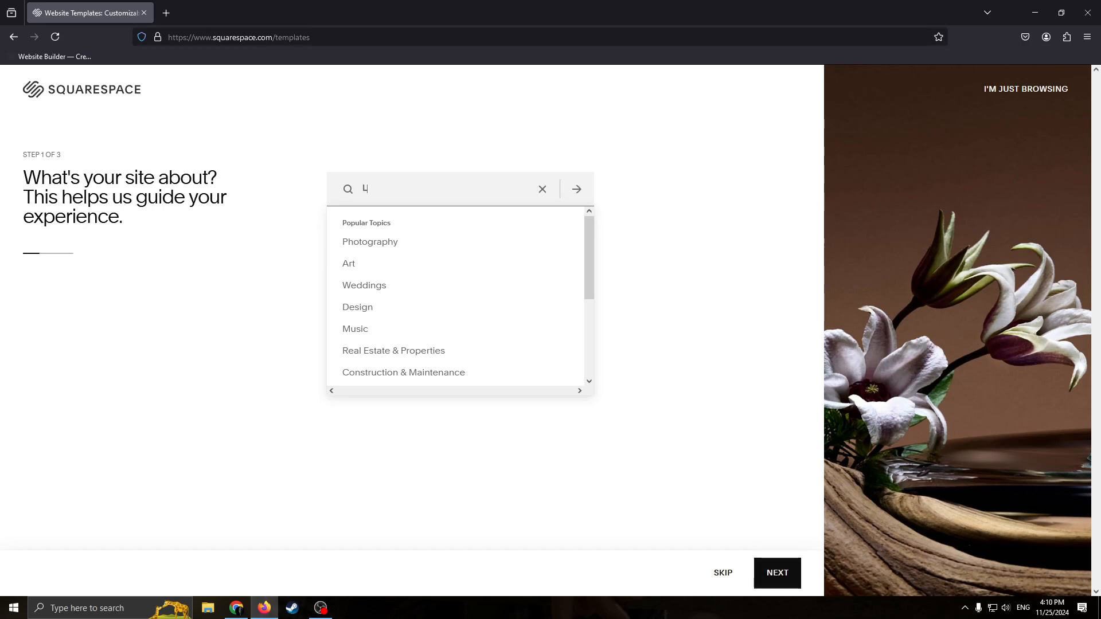
pyautogui.write('andin')
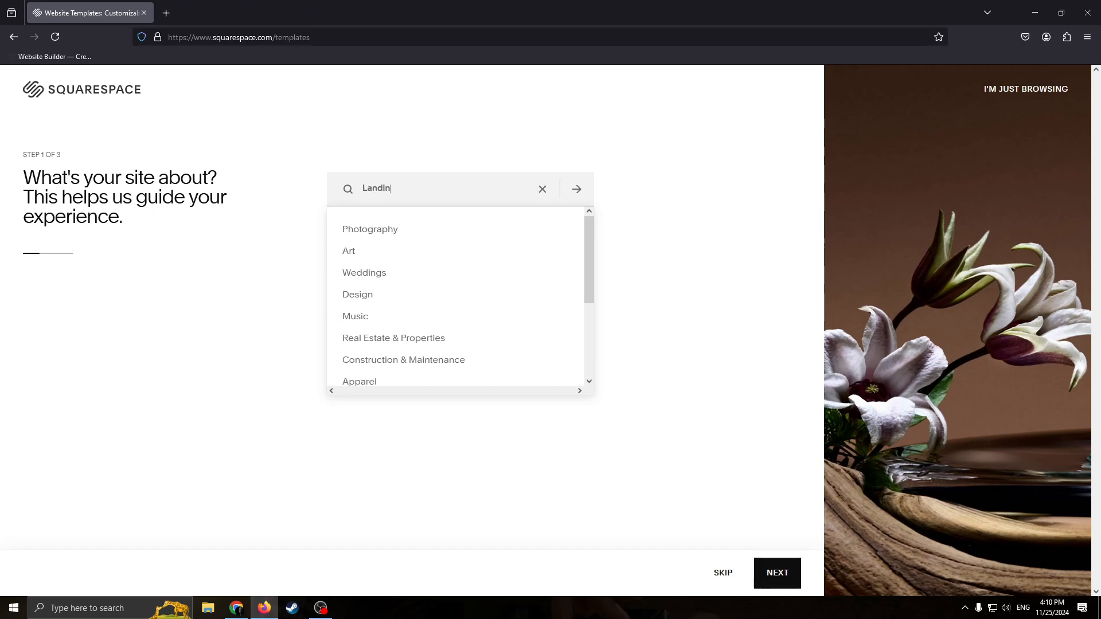
pyautogui.write('g page')
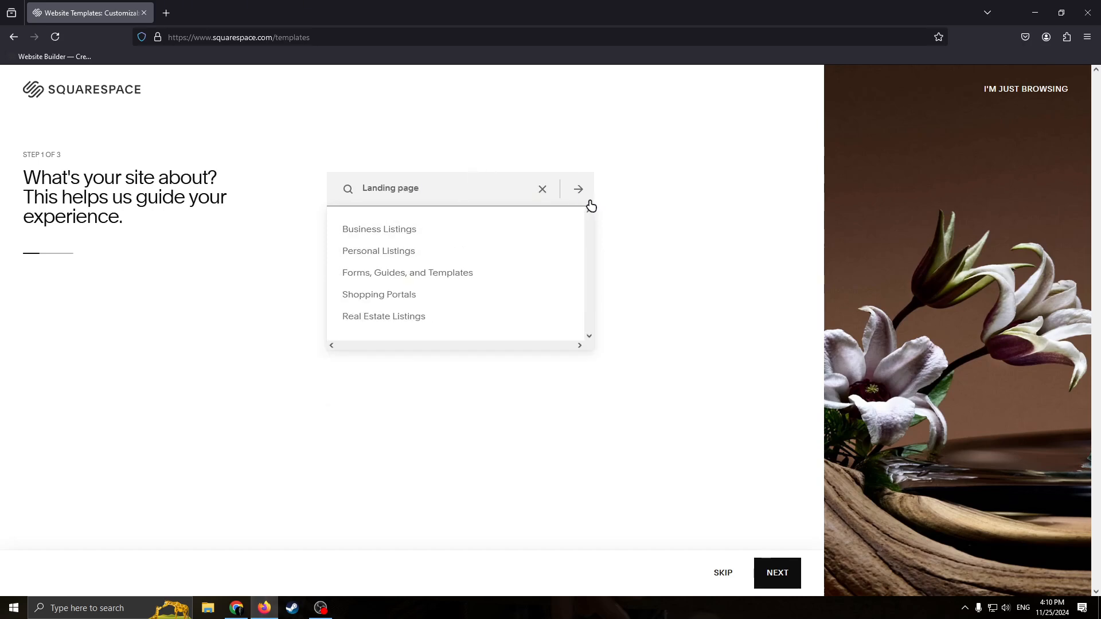
pyautogui.click(782, 571)
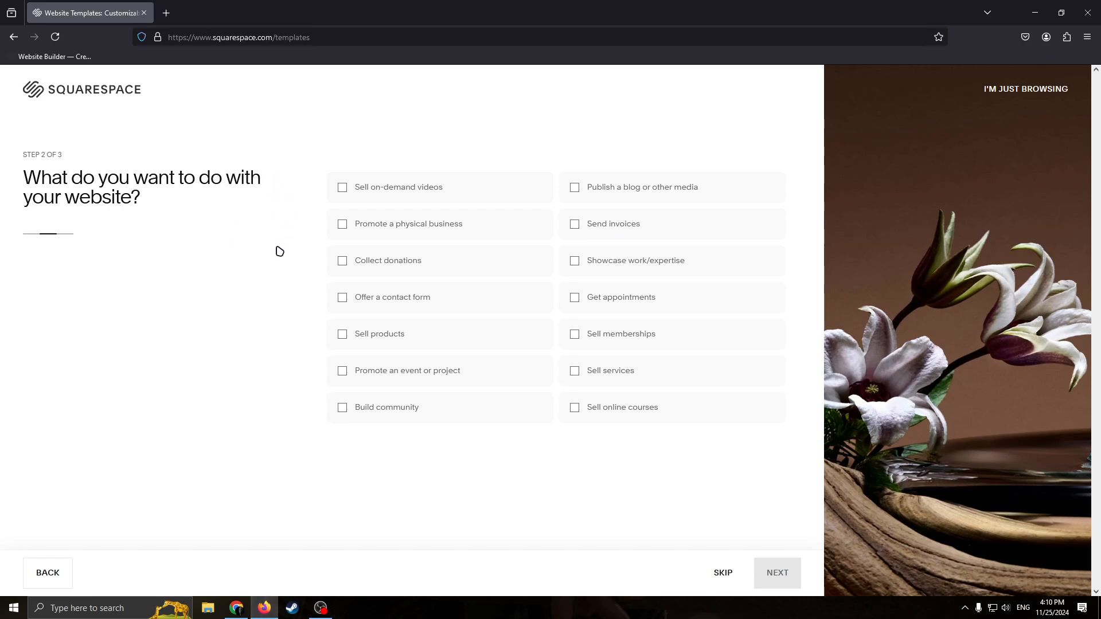
# Mark Sell products as the website purpose, skip past that question and start from the designer templates.
pyautogui.click(344, 334)
pyautogui.click(721, 569)
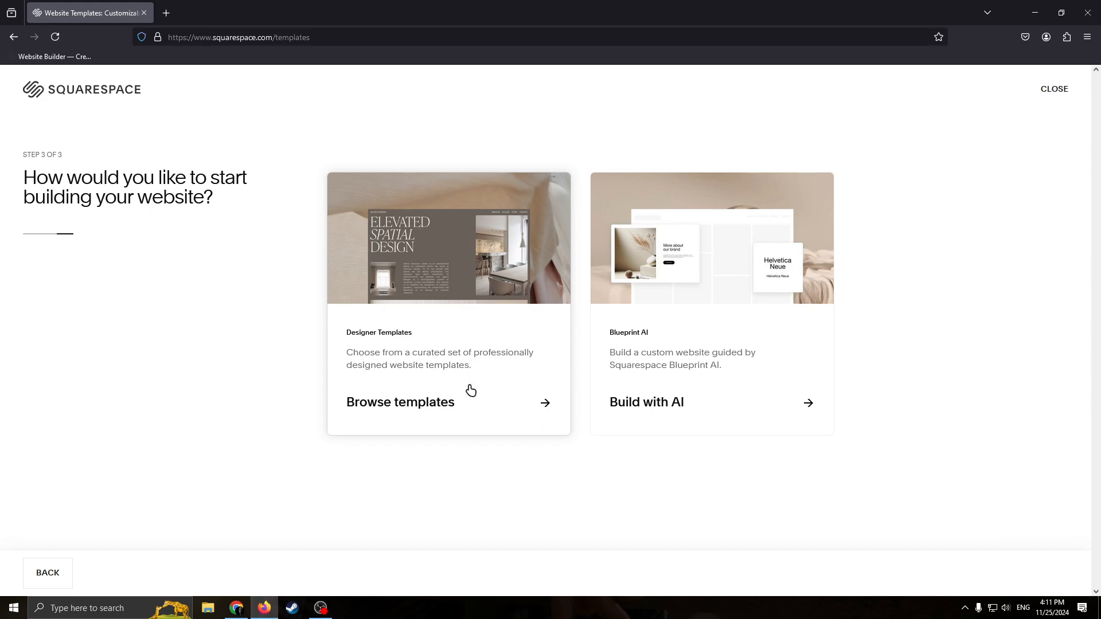
pyautogui.click(521, 394)
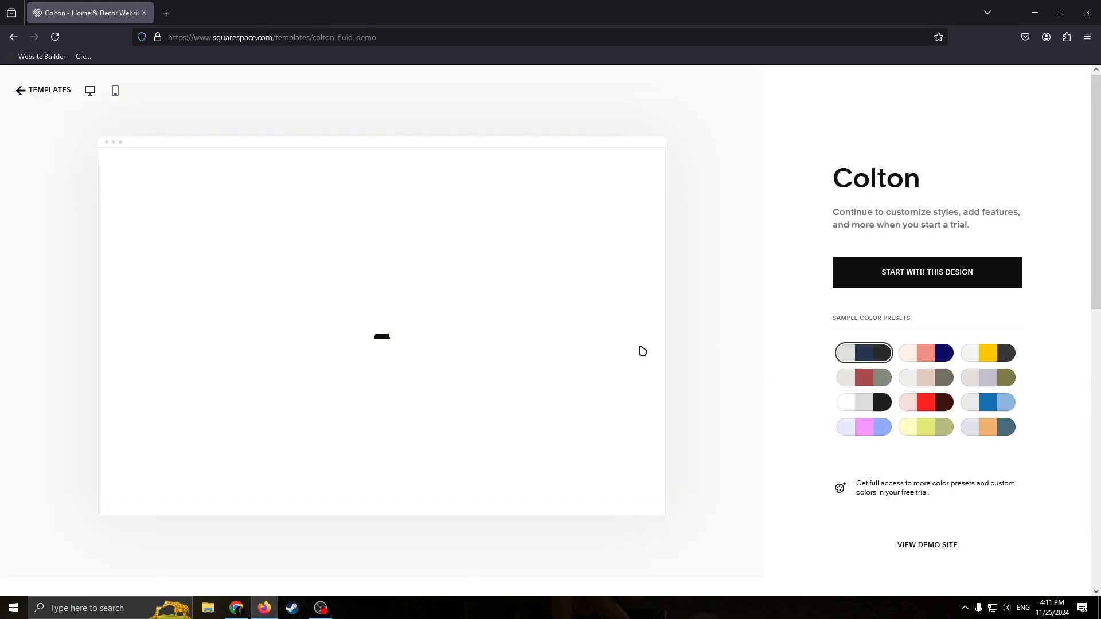
# Look over the Colton template's preview page and return to the template list.
pyautogui.scroll(-3, 595, 359)
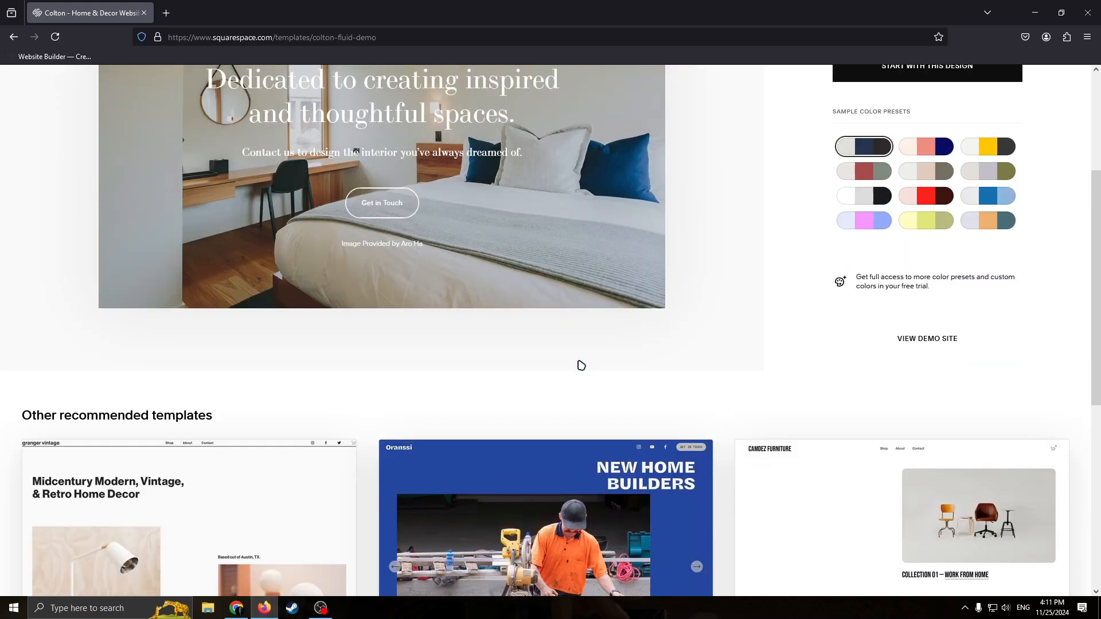
pyautogui.scroll(4, 580, 364)
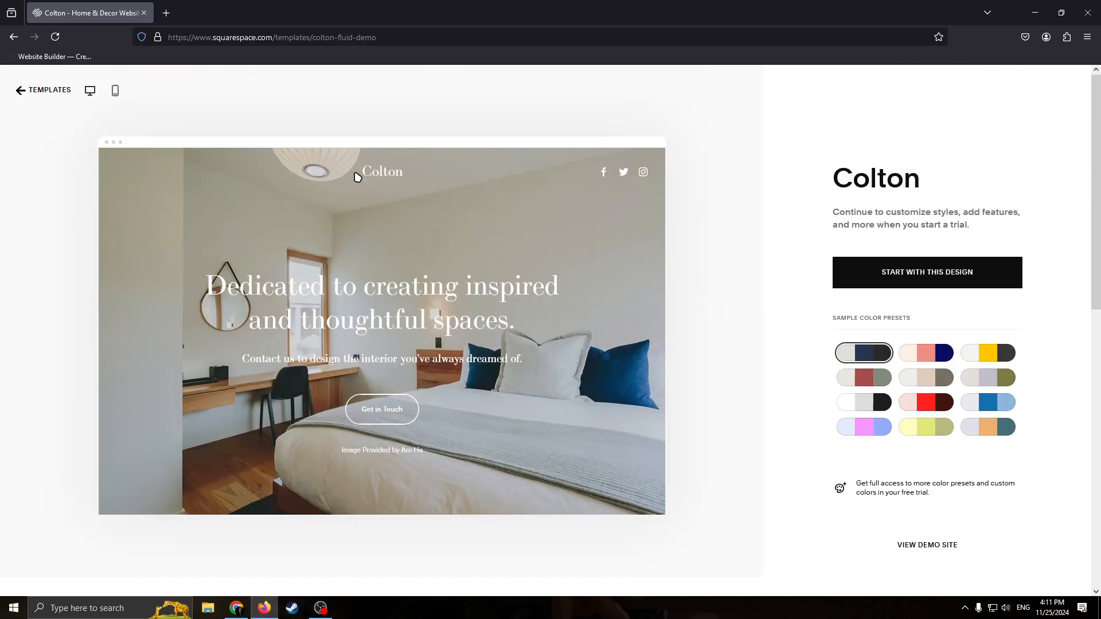
pyautogui.click(36, 92)
# Examine the Home & Decor templates in the results list.
pyautogui.scroll(-3, 436, 287)
pyautogui.scroll(3, 482, 300)
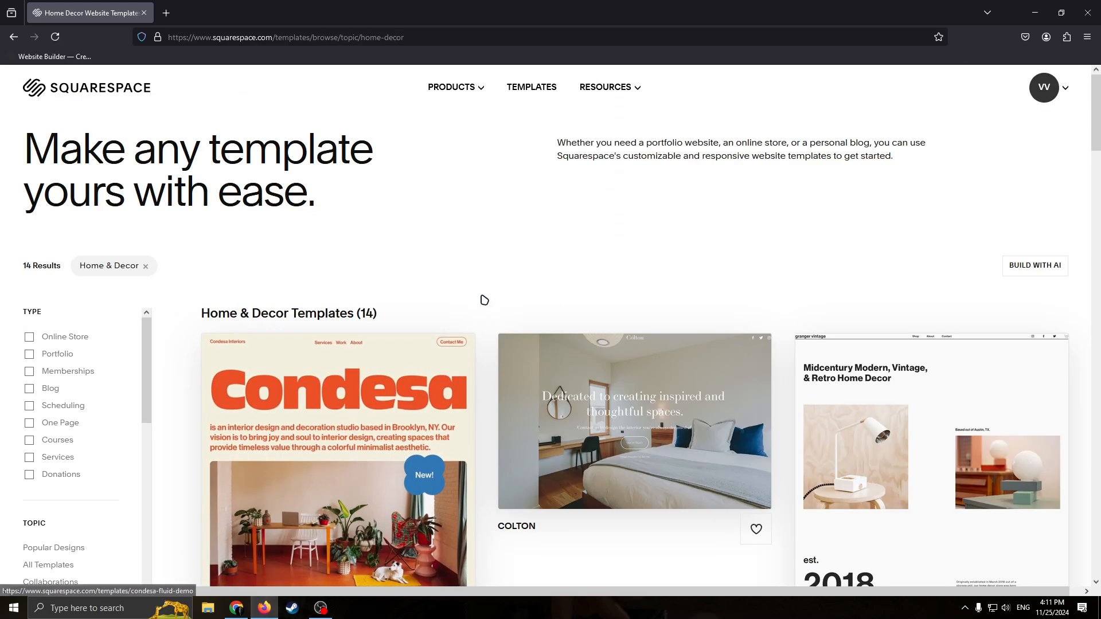
pyautogui.scroll(-3, 582, 307)
pyautogui.scroll(3, 580, 322)
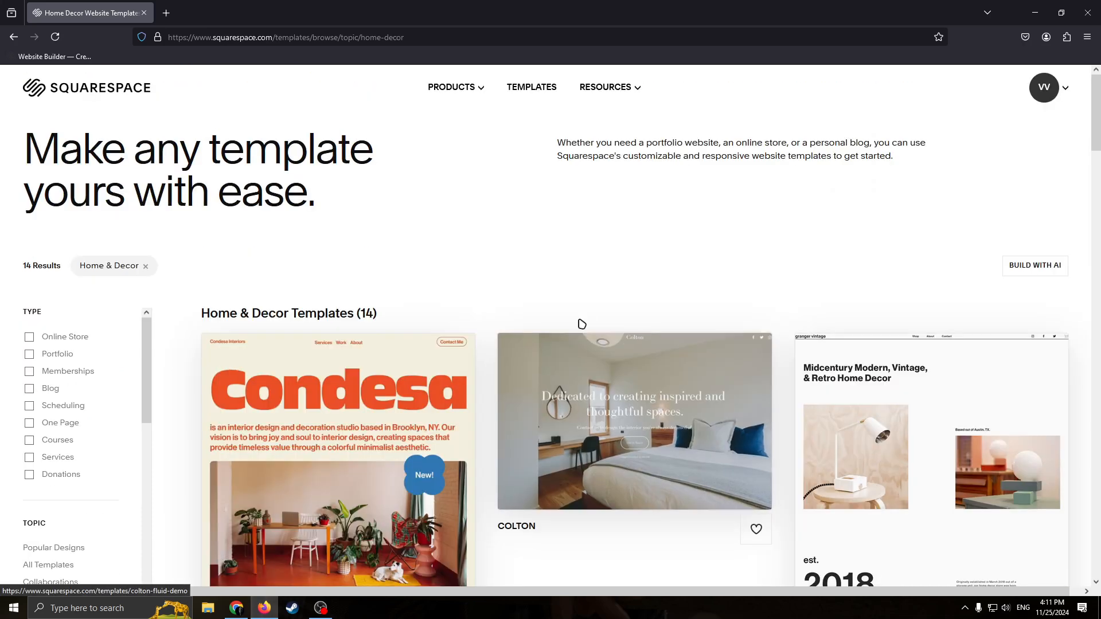
pyautogui.scroll(-2, 567, 324)
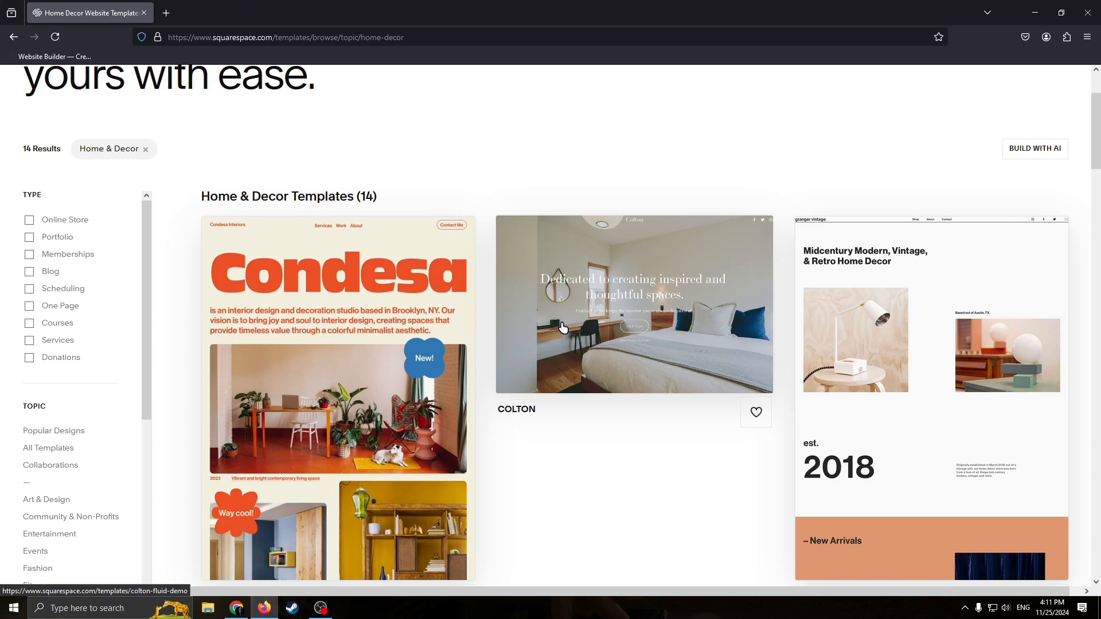
pyautogui.scroll(-3, 108, 345)
pyautogui.scroll(3, 86, 280)
pyautogui.scroll(2, 63, 344)
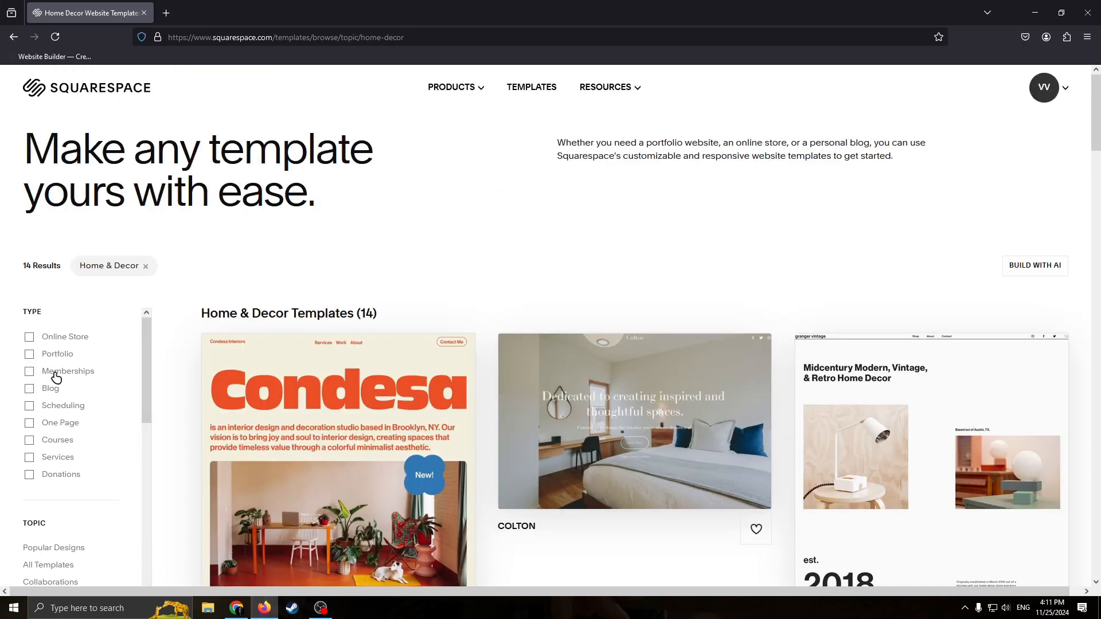
# Examine the type and topic filters available for narrowing the template list.
pyautogui.scroll(-3, 75, 370)
pyautogui.scroll(3, 93, 363)
pyautogui.scroll(-2, 135, 312)
pyautogui.scroll(-1, 133, 375)
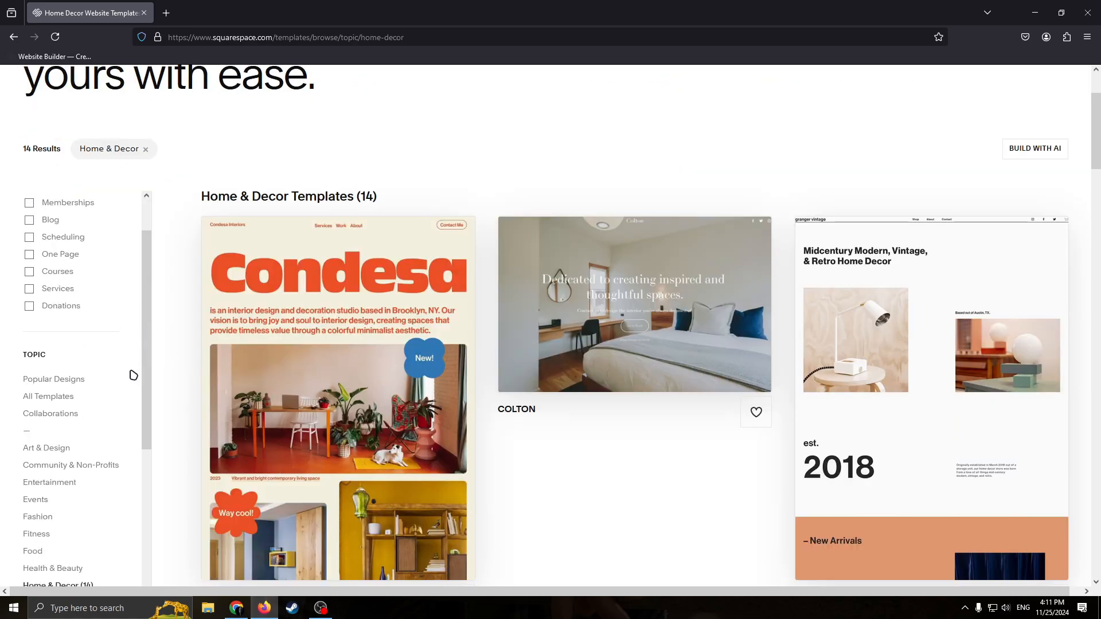
pyautogui.scroll(-2, 114, 382)
pyautogui.scroll(-2, 74, 396)
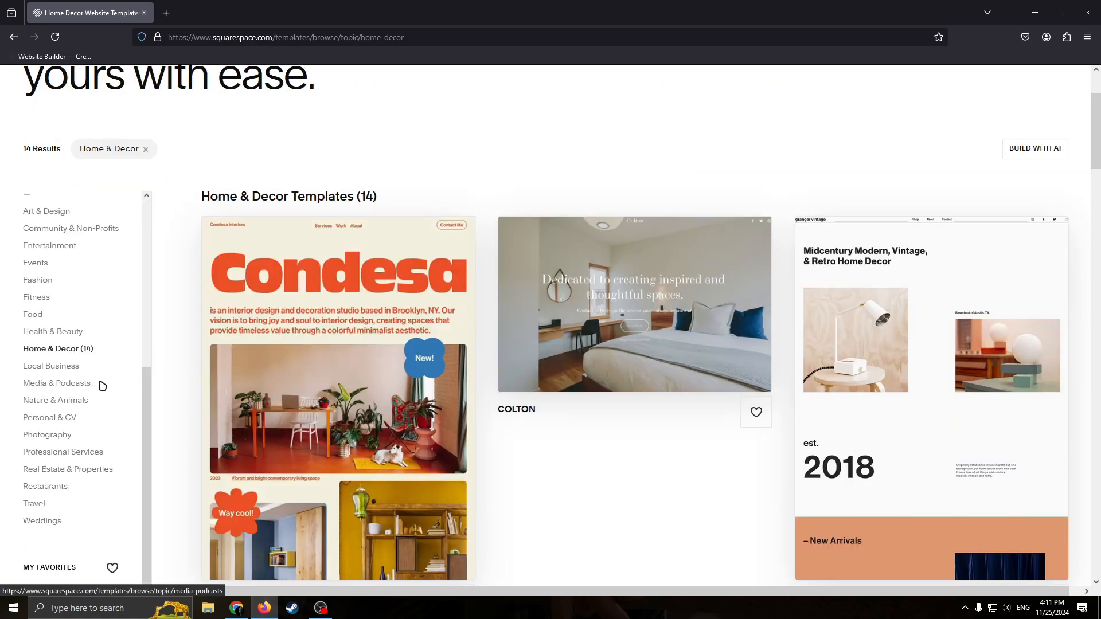
pyautogui.scroll(-3, 103, 385)
pyautogui.scroll(3, 115, 381)
pyautogui.scroll(6, 154, 359)
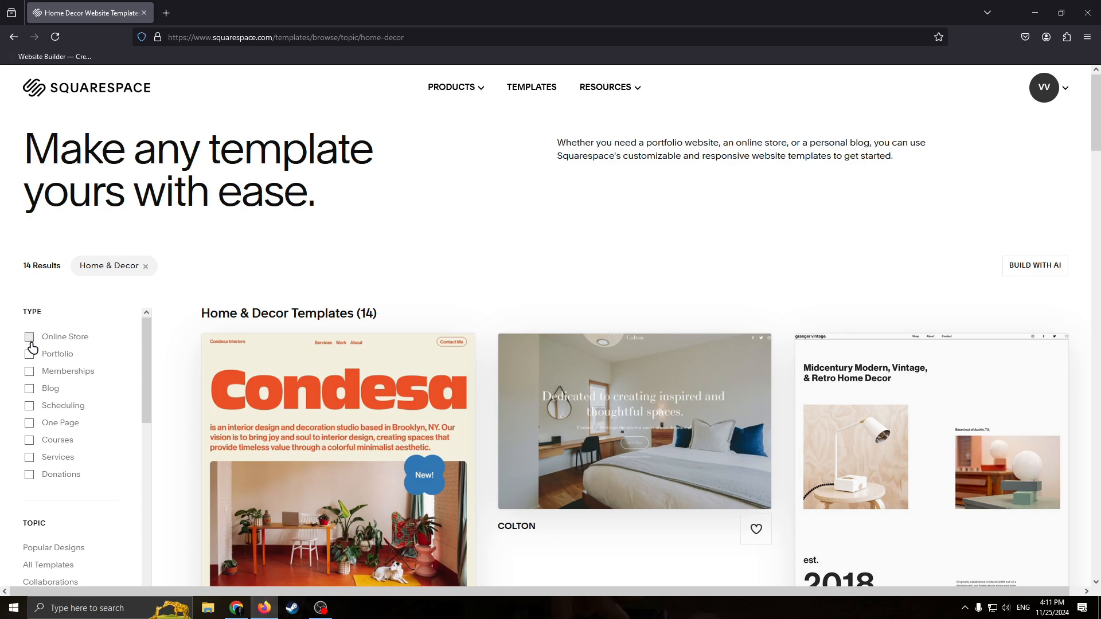
# Filter the Home & Decor templates by the Online Store type and open the Granger template from the matches.
pyautogui.click(29, 335)
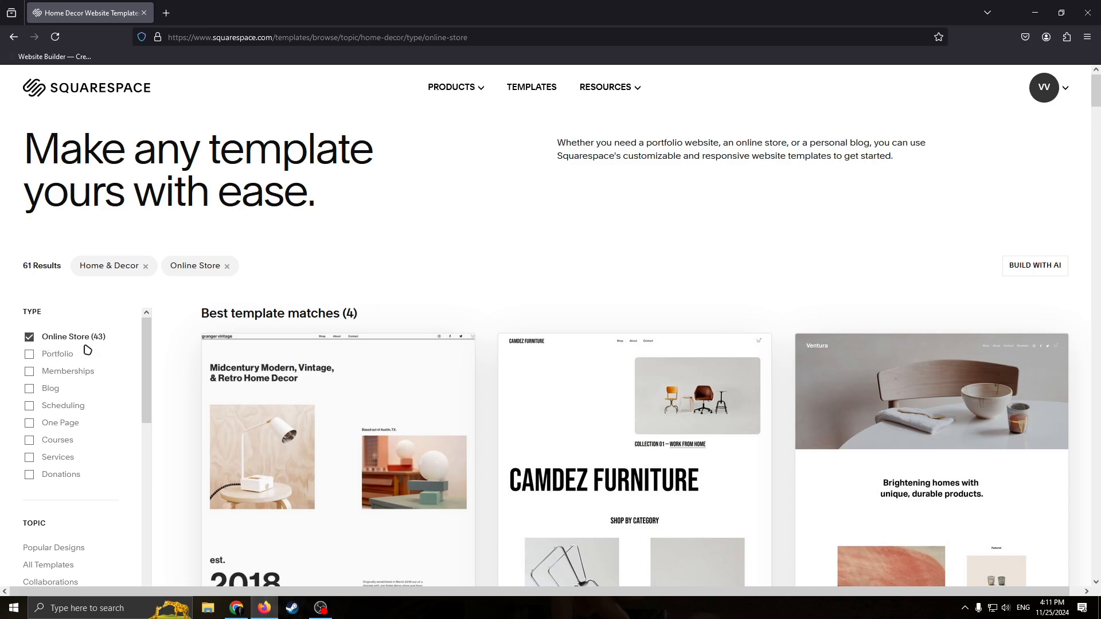
pyautogui.scroll(-3, 189, 384)
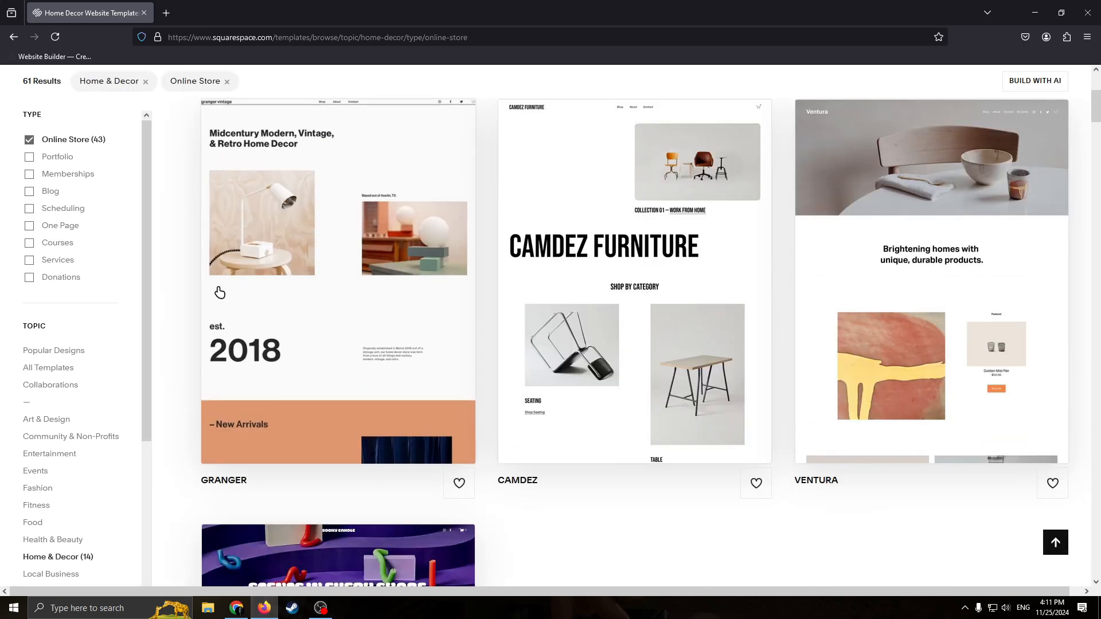
pyautogui.scroll(3, 353, 278)
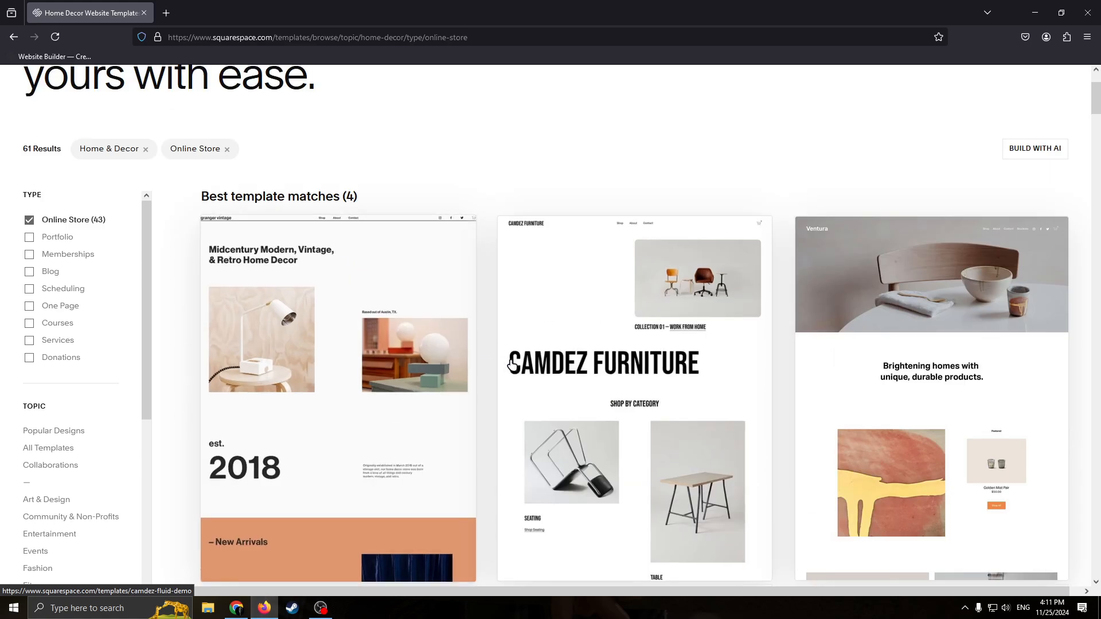
pyautogui.scroll(-1, 573, 341)
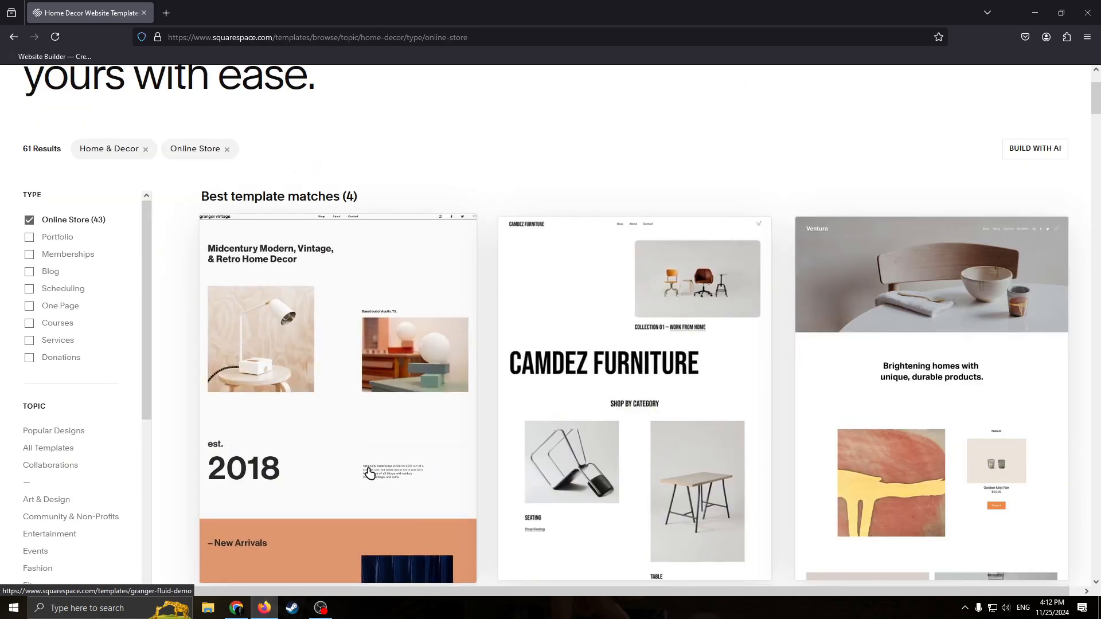
pyautogui.scroll(-2, 352, 305)
pyautogui.scroll(-3, 345, 301)
pyautogui.scroll(6, 364, 310)
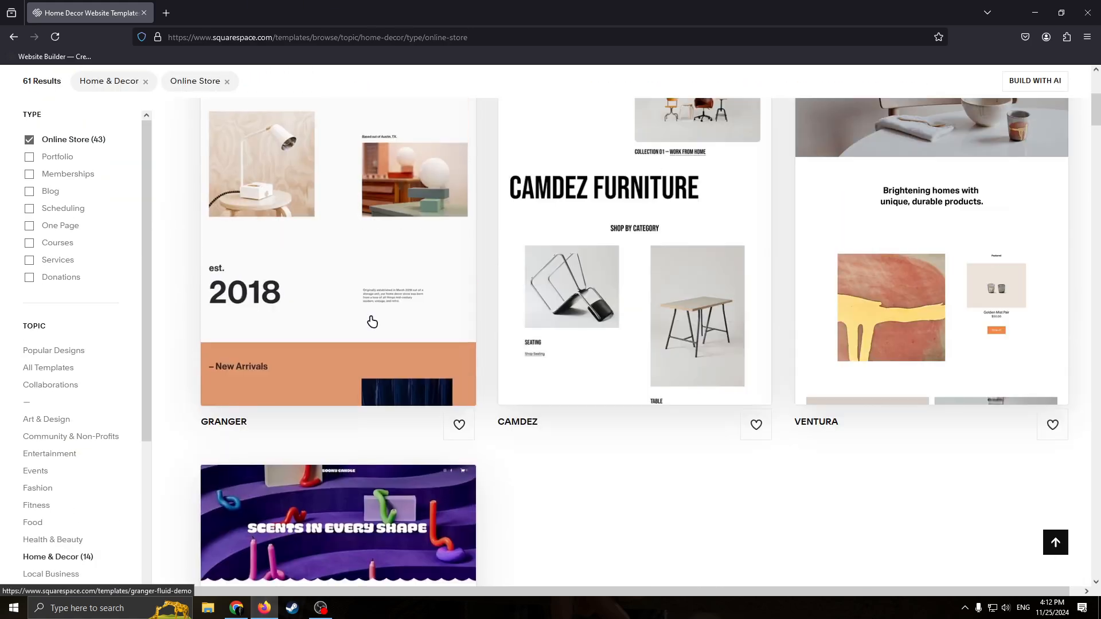
pyautogui.scroll(-10, 425, 339)
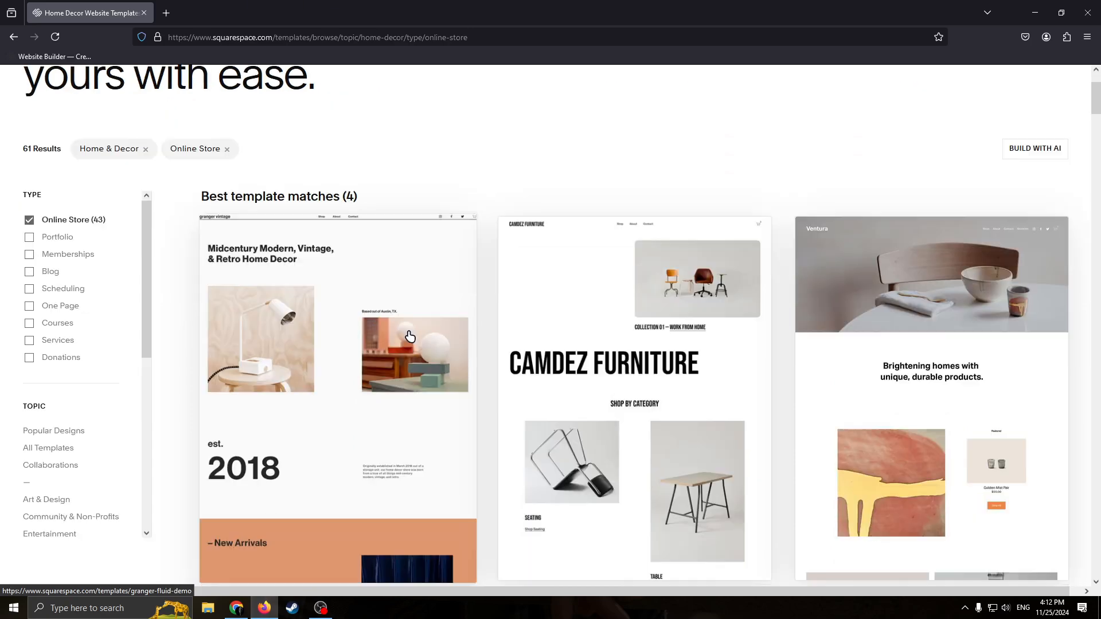
pyautogui.scroll(-5, 580, 392)
pyautogui.scroll(10, 543, 379)
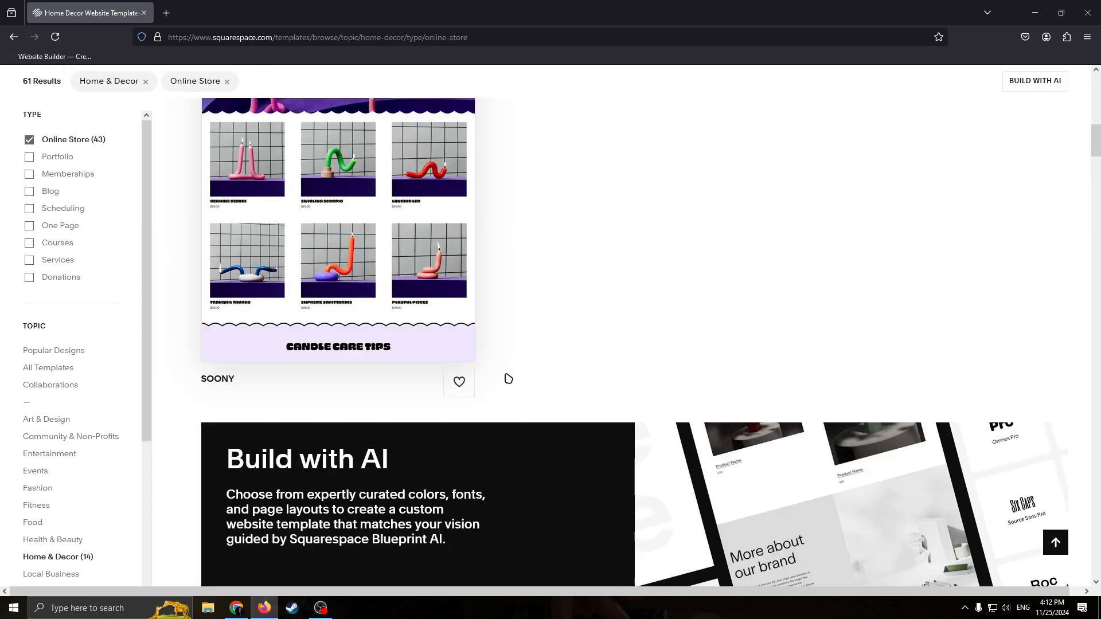
pyautogui.scroll(3, 321, 223)
pyautogui.click(319, 287)
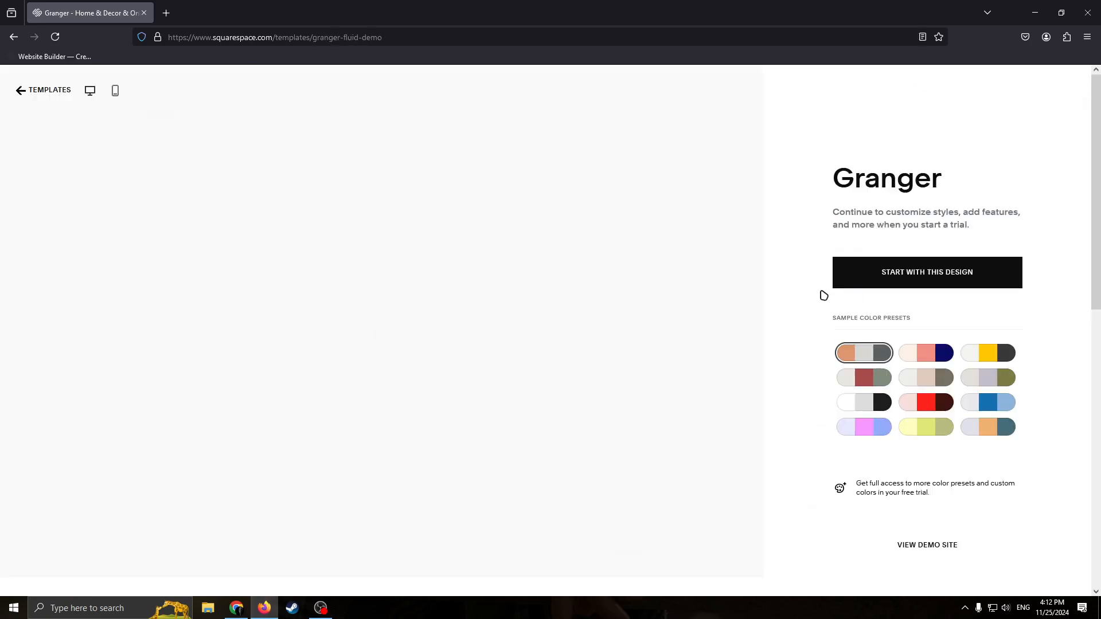
# Examine the Granger template's preview from its header and new arrivals down to the product collections.
pyautogui.scroll(-1, 696, 265)
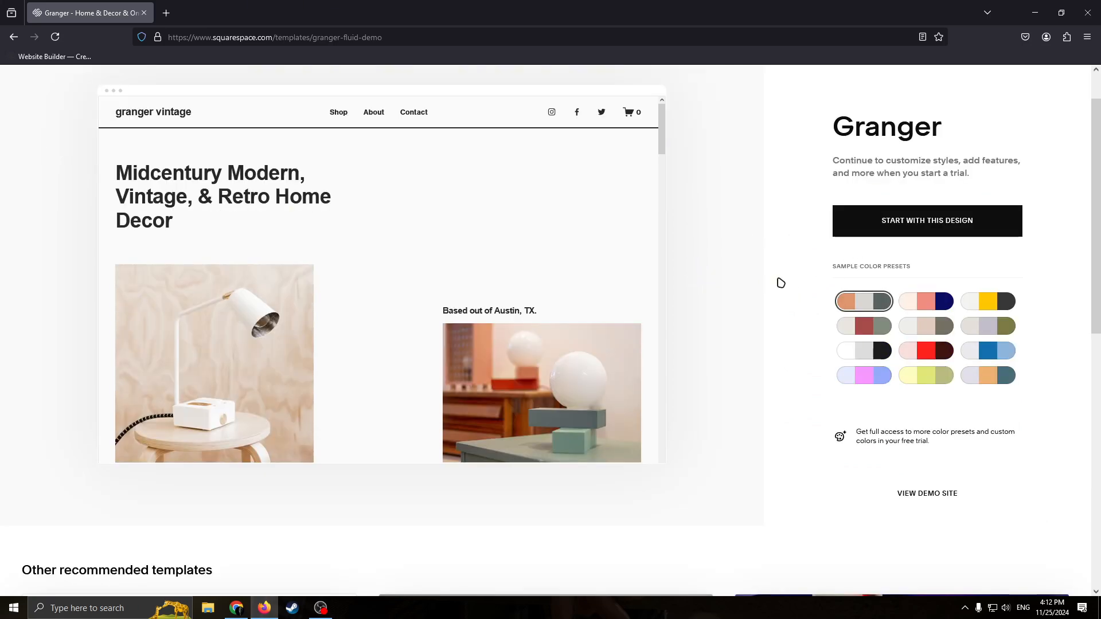
pyautogui.scroll(-3, 586, 295)
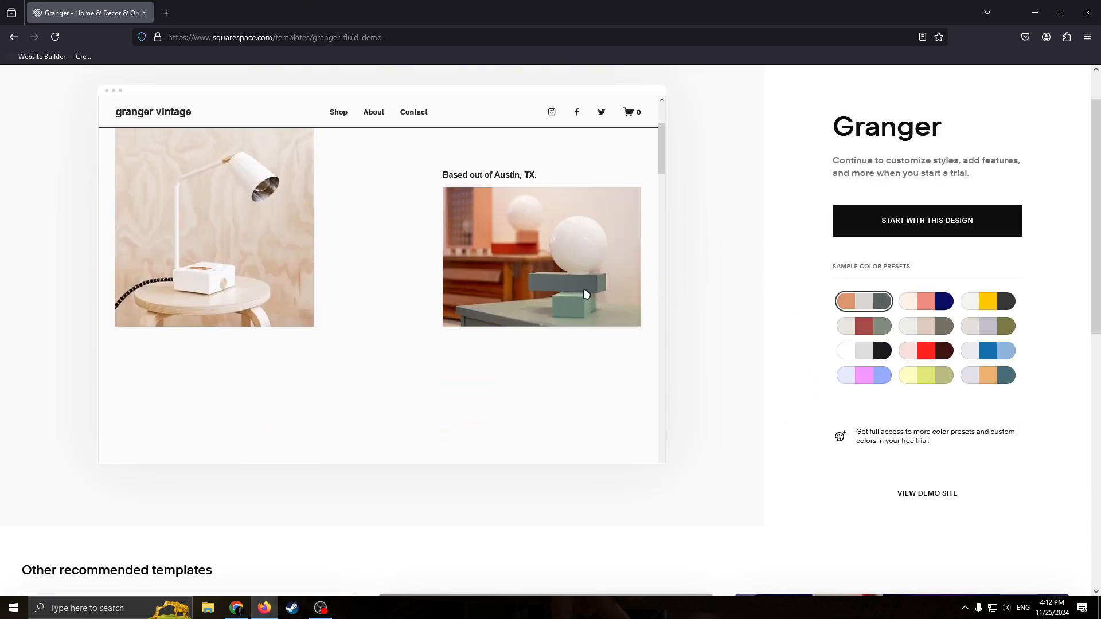
pyautogui.scroll(3, 559, 293)
pyautogui.scroll(-4, 602, 263)
pyautogui.scroll(1, 458, 320)
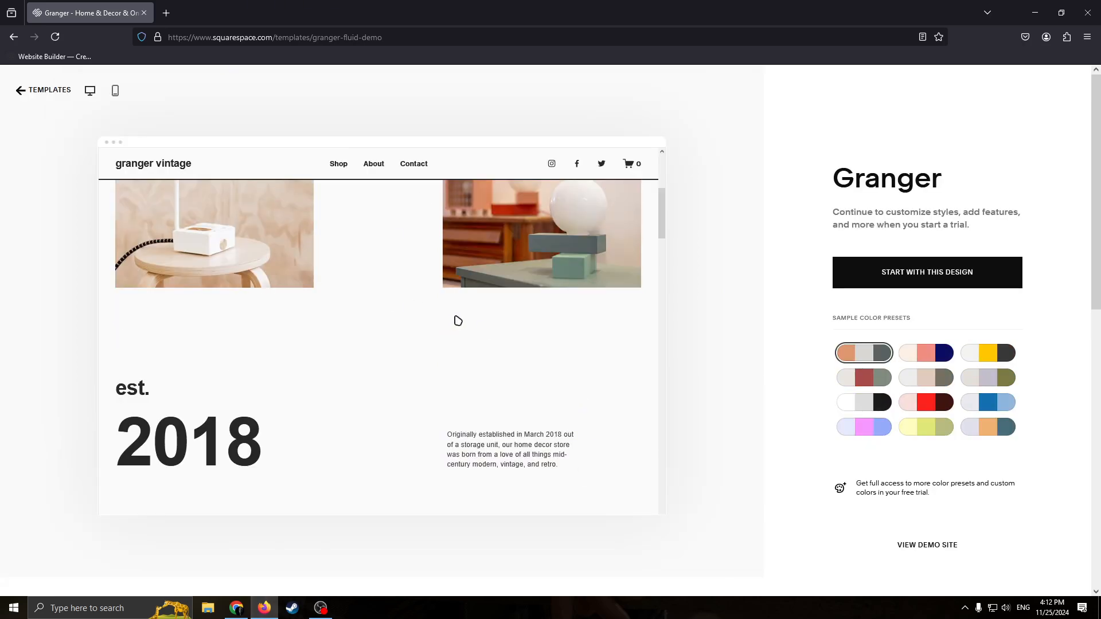
pyautogui.scroll(4, 384, 396)
pyautogui.scroll(-5, 644, 361)
pyautogui.scroll(5, 521, 373)
pyautogui.scroll(-4, 537, 357)
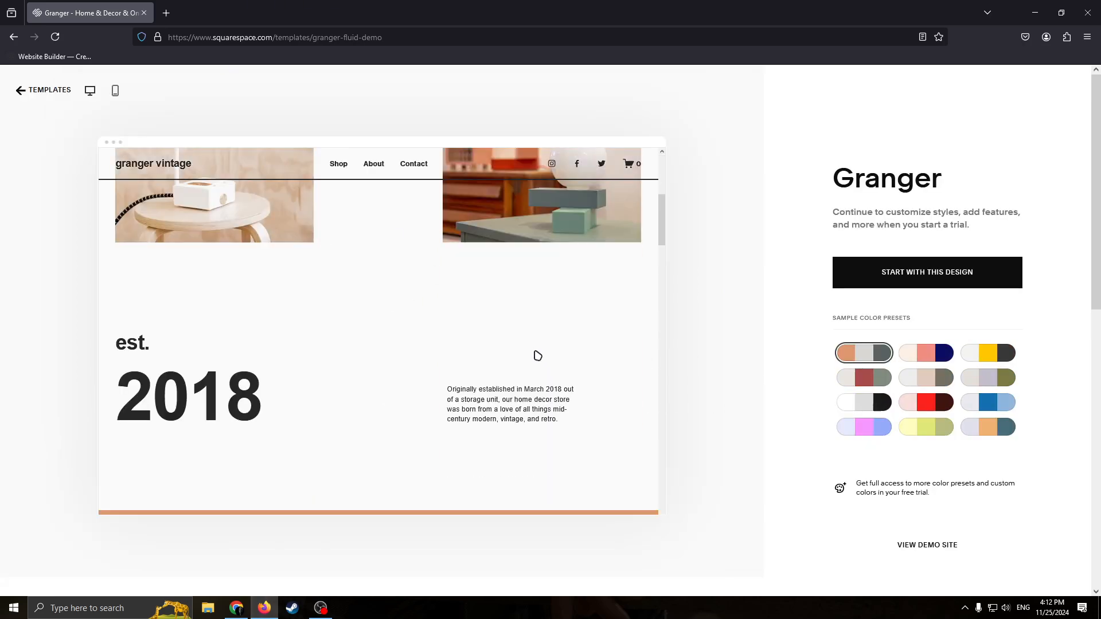
pyautogui.scroll(-2, 544, 352)
pyautogui.scroll(4, 550, 321)
pyautogui.scroll(-6, 548, 287)
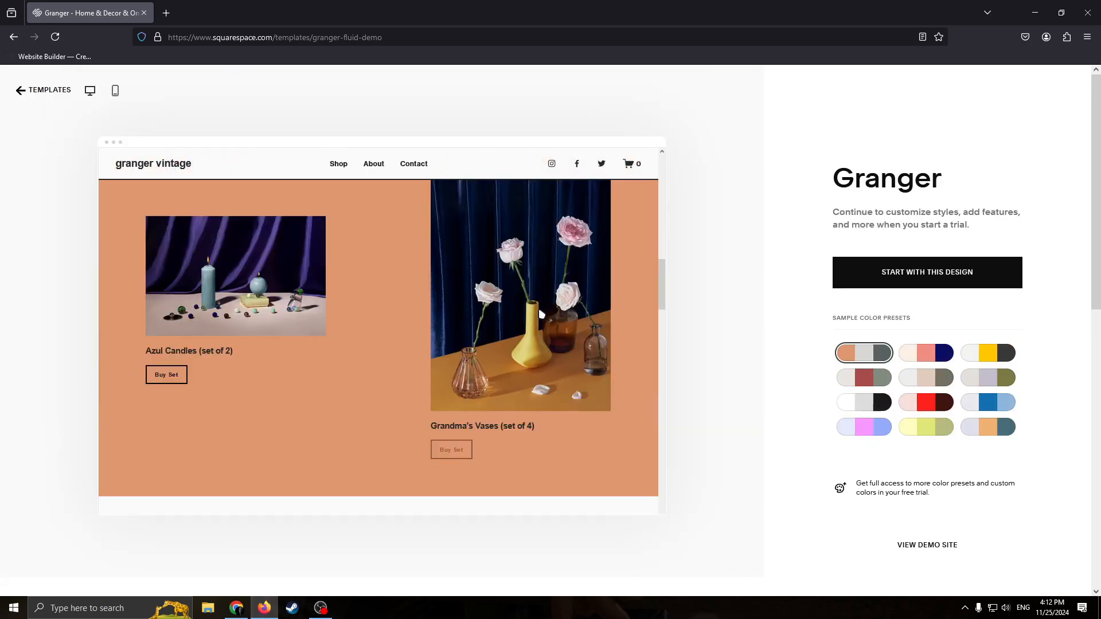
pyautogui.scroll(-8, 541, 314)
pyautogui.scroll(-2, 540, 360)
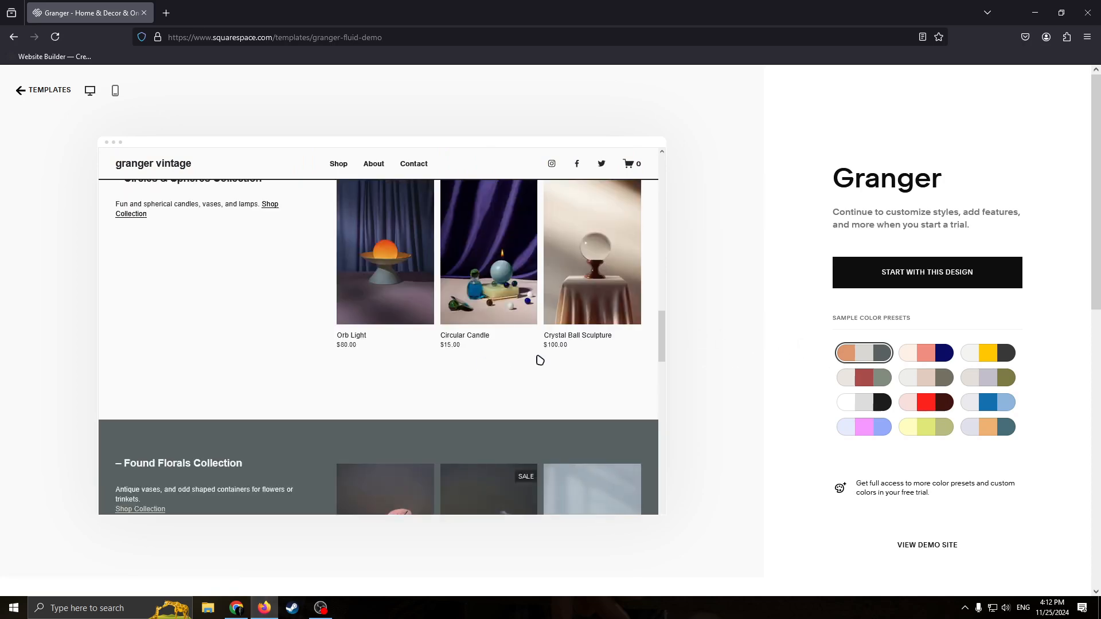
# Try several of the sample color presets on the Granger template preview.
pyautogui.click(867, 355)
pyautogui.click(979, 402)
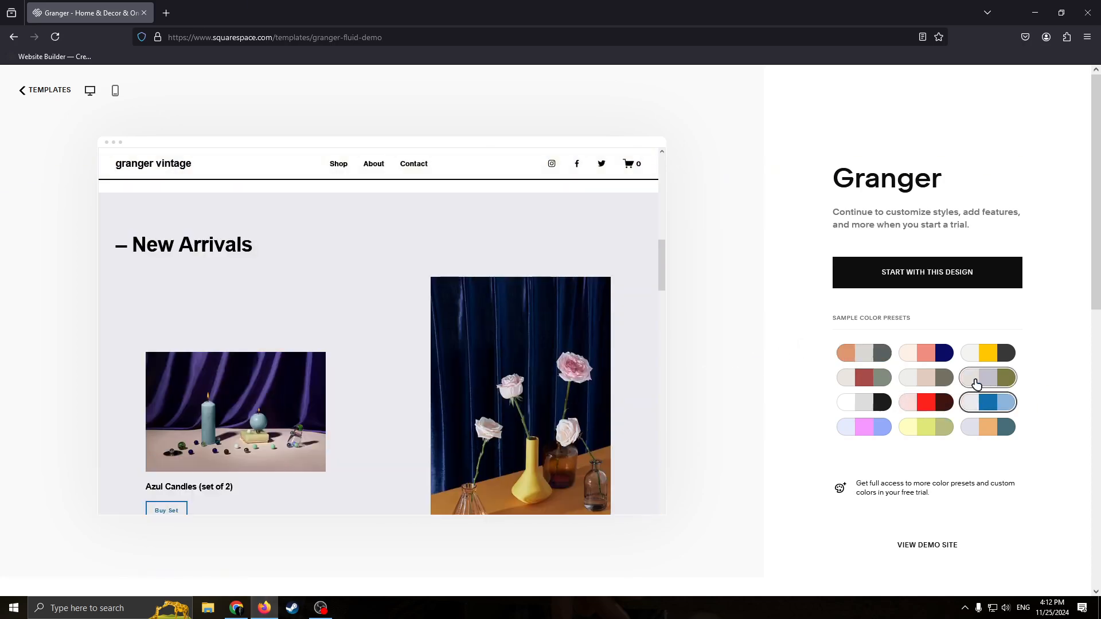
pyautogui.click(976, 383)
pyautogui.click(931, 378)
pyautogui.click(936, 429)
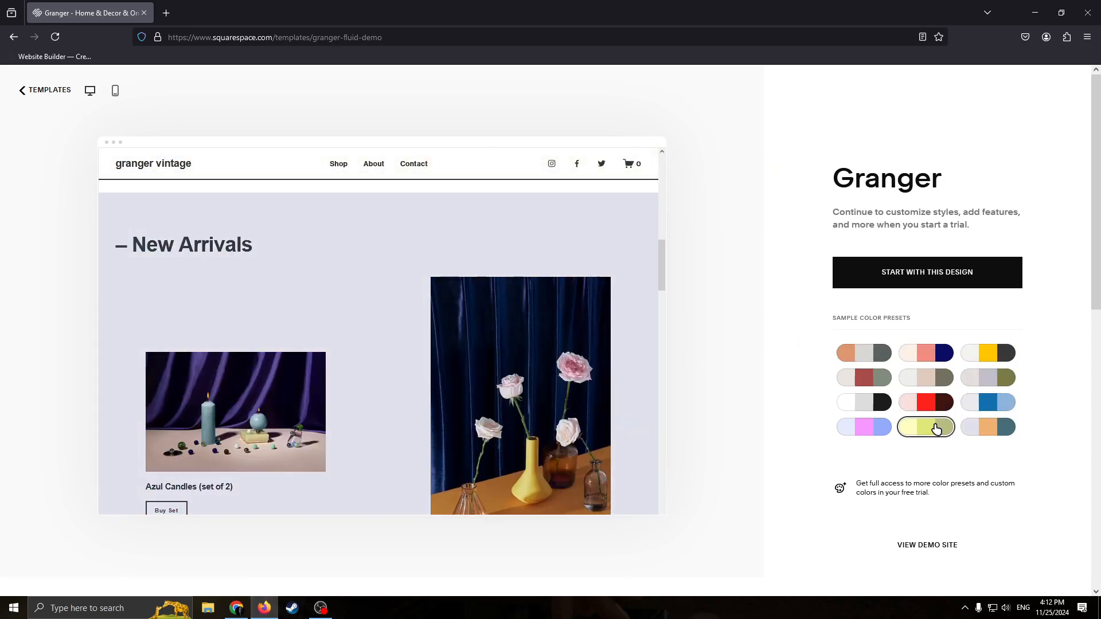
pyautogui.click(848, 427)
pyautogui.click(844, 401)
pyautogui.click(849, 376)
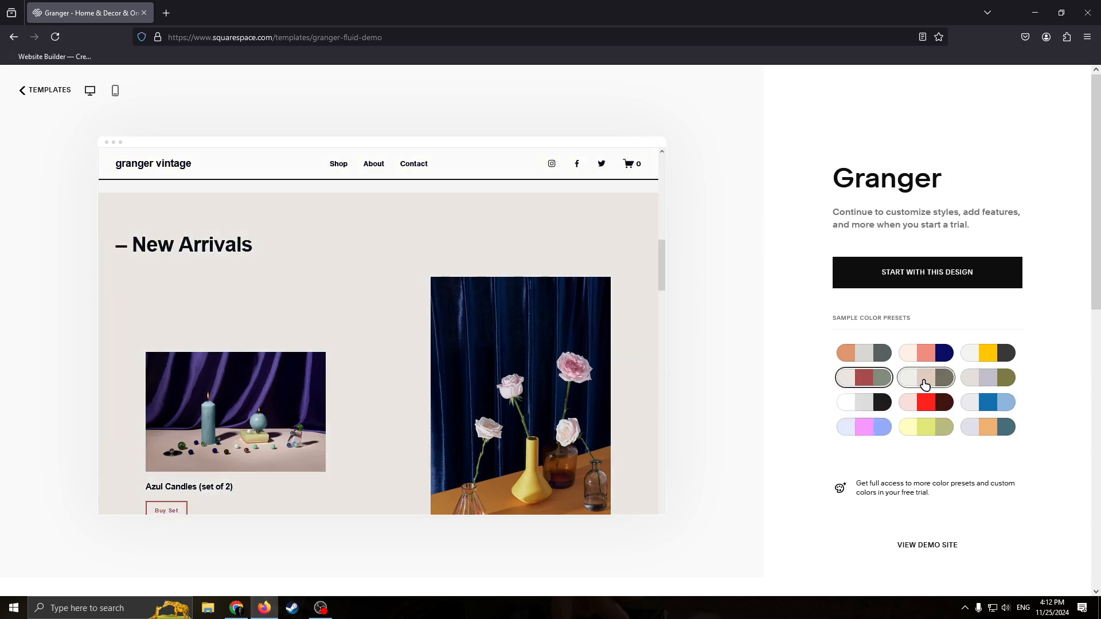
# Apply the pale yellow and olive sample color preset to the Granger template and start a site with this design.
pyautogui.click(934, 417)
pyautogui.click(934, 428)
pyautogui.scroll(-3, 659, 373)
pyautogui.scroll(3, 657, 336)
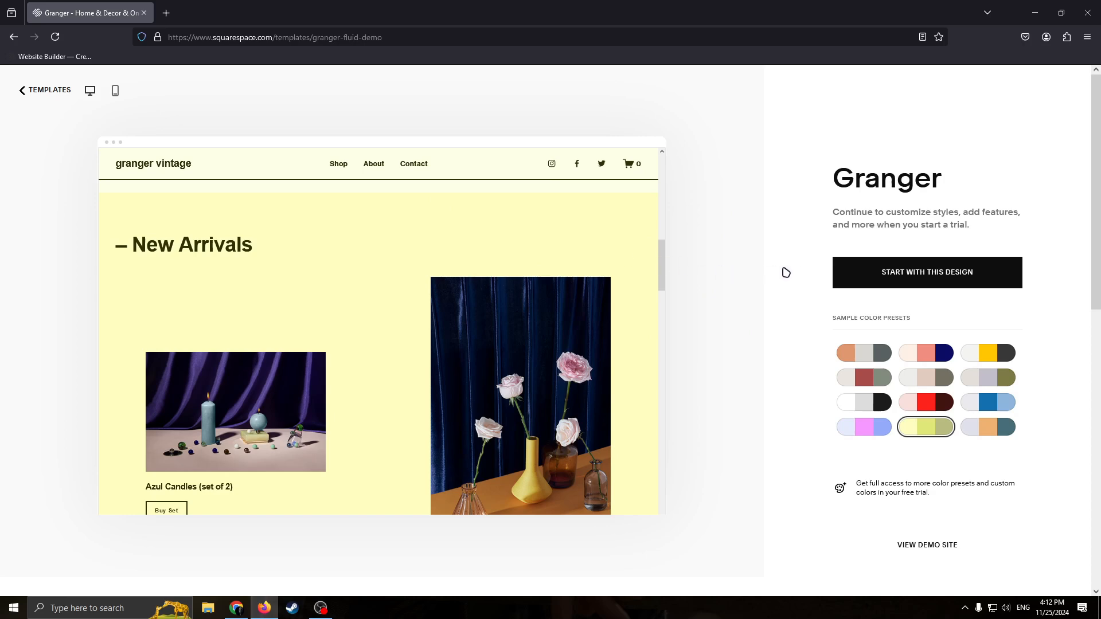
pyautogui.click(892, 269)
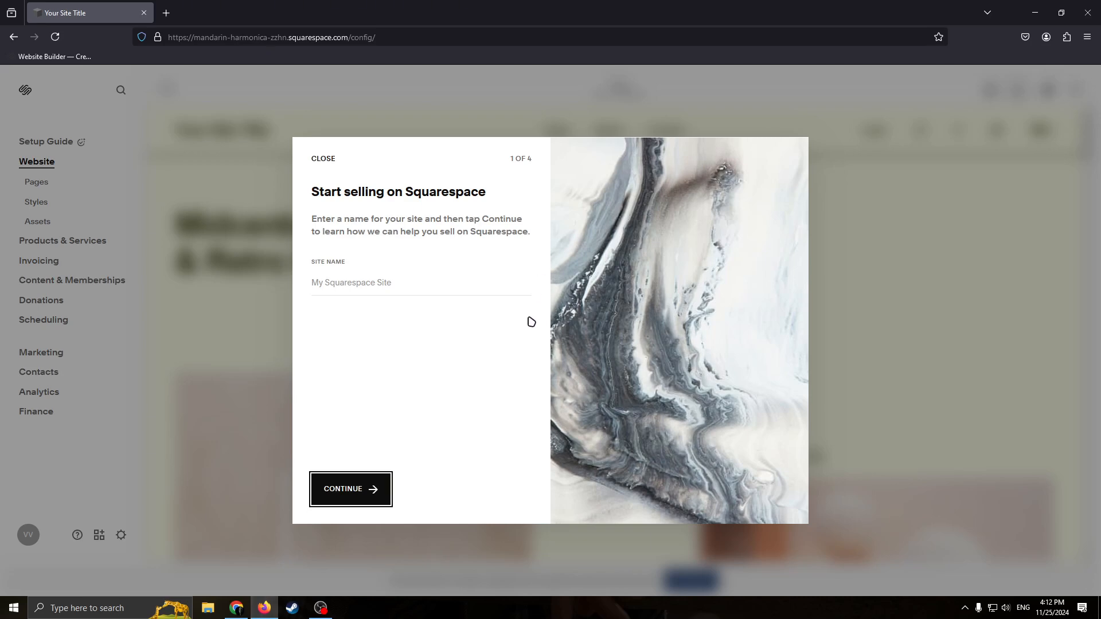
# Name the new site Landing Page and continue to the next setup page.
pyautogui.click(425, 282)
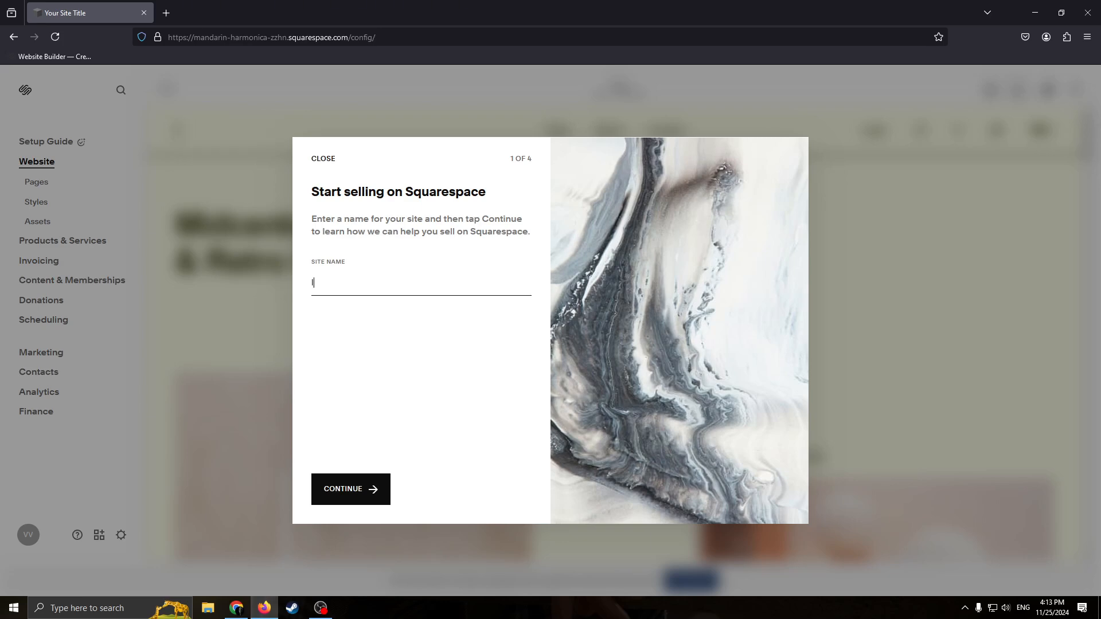
pyautogui.write('LA')
pyautogui.press('BackSpace')
pyautogui.write('anding ')
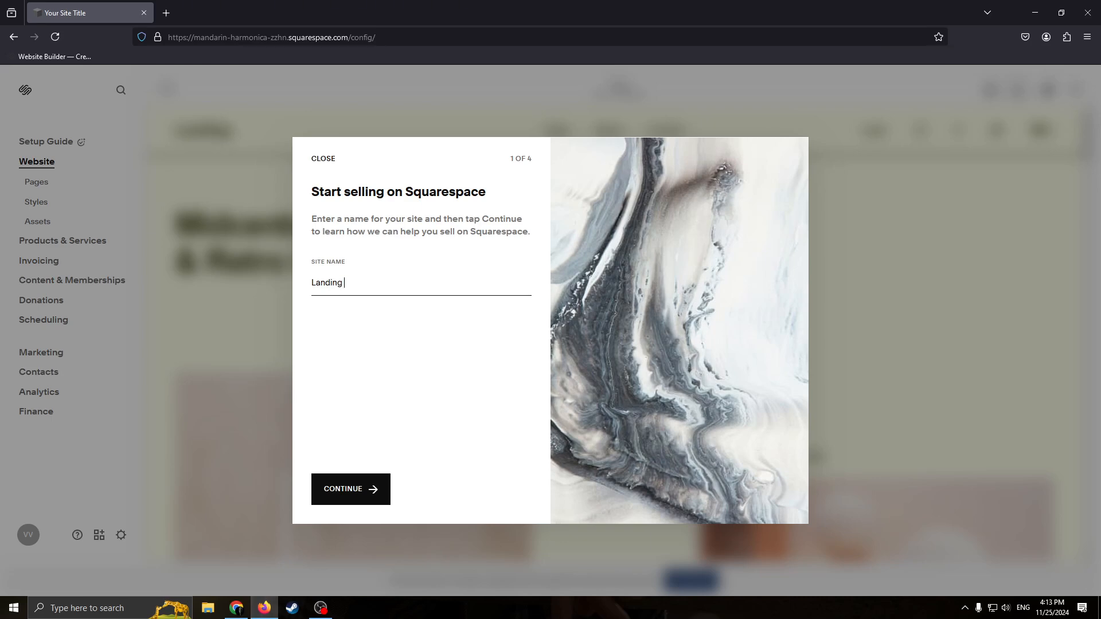
pyautogui.write('PAge')
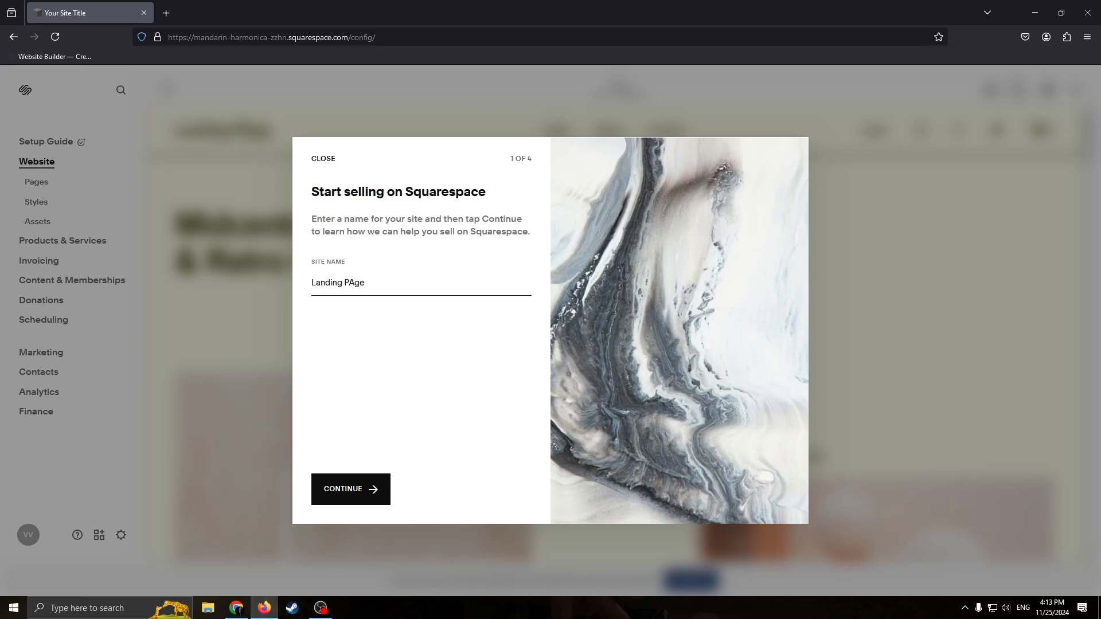
pyautogui.press('BackSpace')
pyautogui.press('BackSpace')
pyautogui.press('BackSpace')
pyautogui.write('age')
pyautogui.click(380, 503)
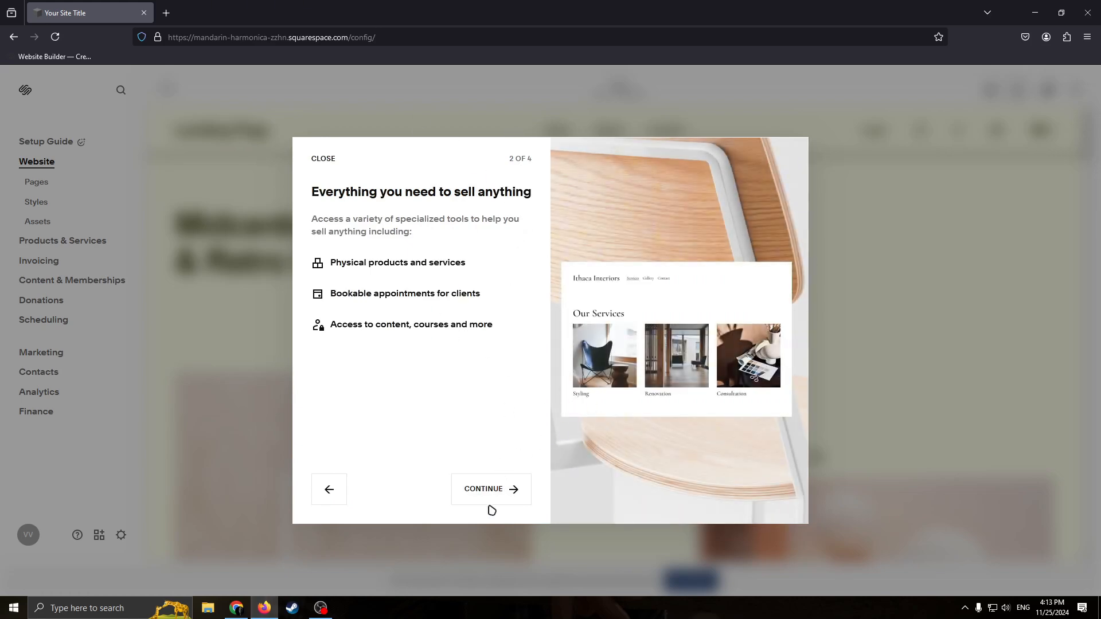
# Continue through the remaining selling introduction pages until the site dashboard opens.
pyautogui.click(492, 489)
pyautogui.click(516, 487)
pyautogui.click(505, 488)
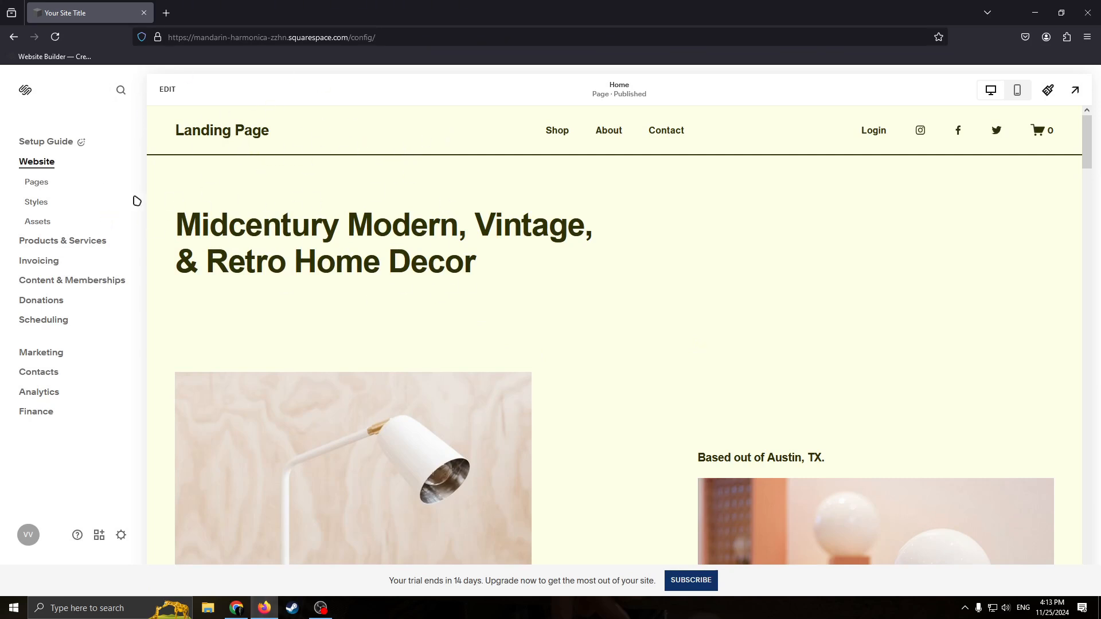
# Move the Home page from the unlinked pages to the first place in the main navigation.
pyautogui.click(32, 188)
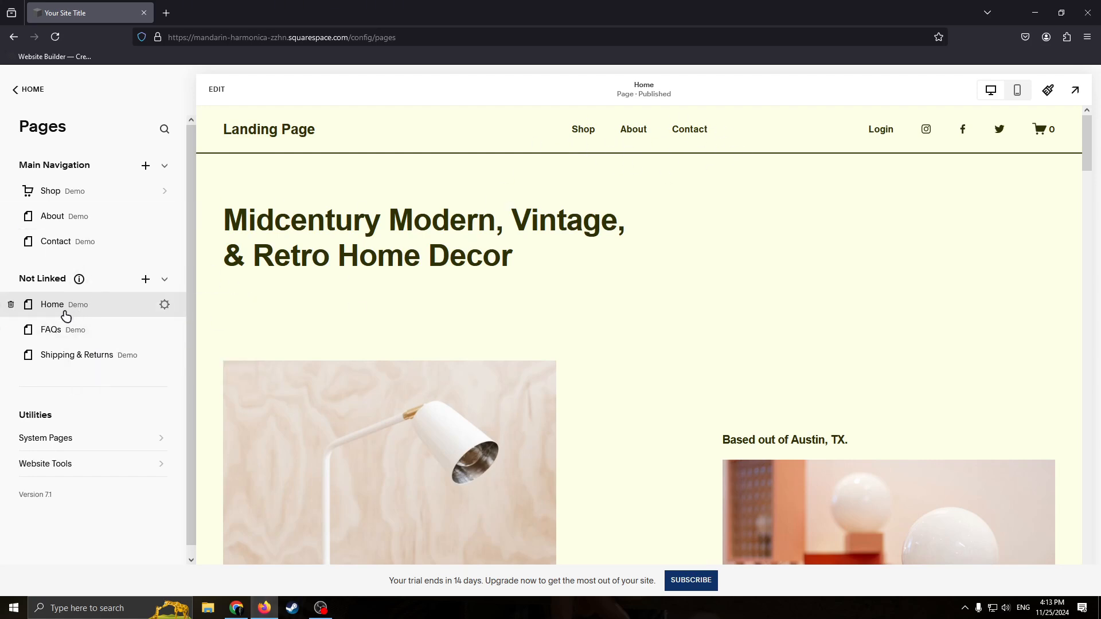
pyautogui.moveTo(65, 311); pyautogui.dragTo(67, 192)
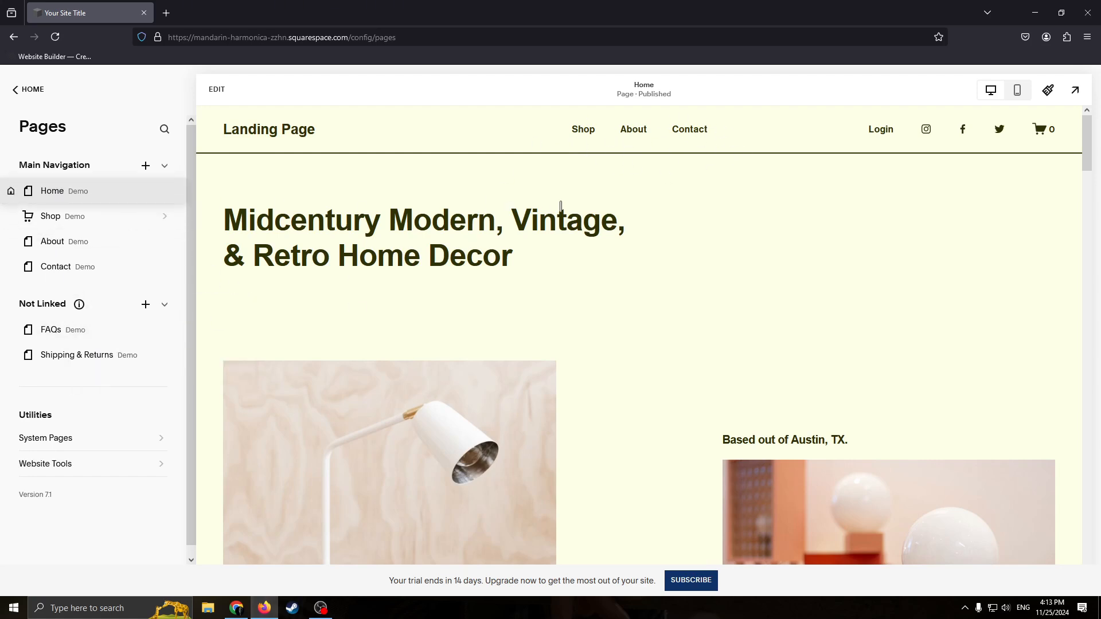
pyautogui.click(585, 133)
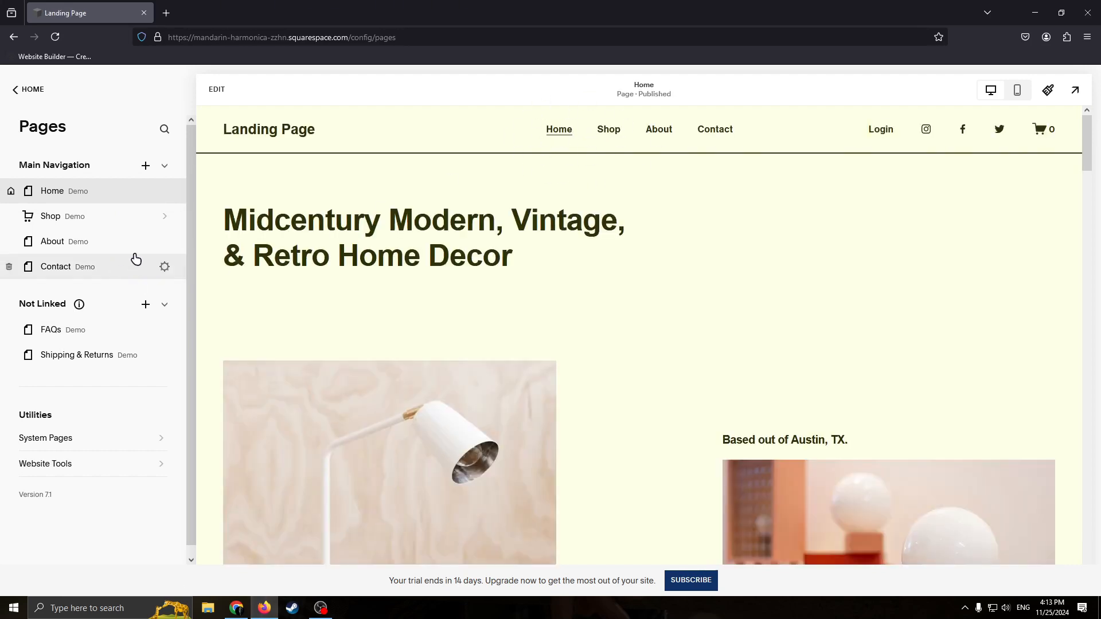
# Delete the About page from the main navigation.
pyautogui.click(26, 97)
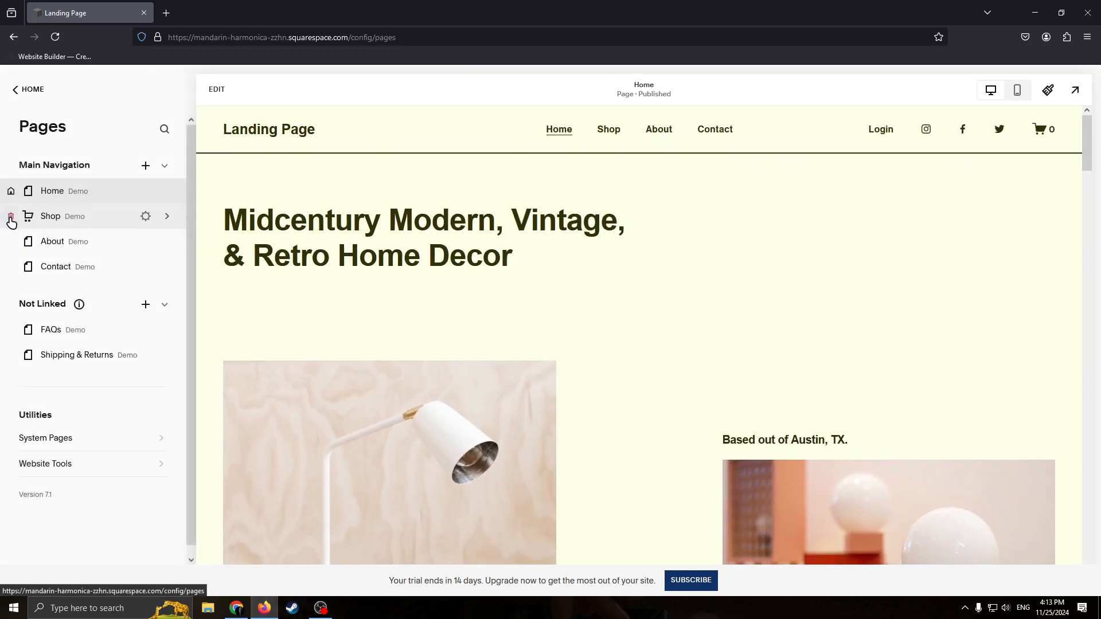
pyautogui.click(11, 242)
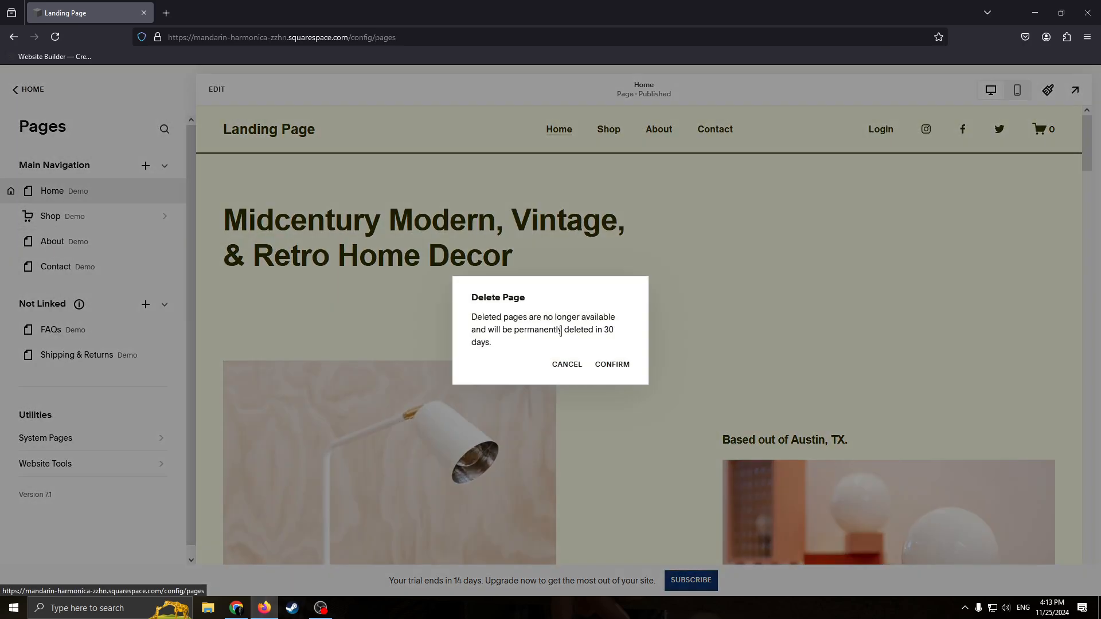
pyautogui.click(608, 361)
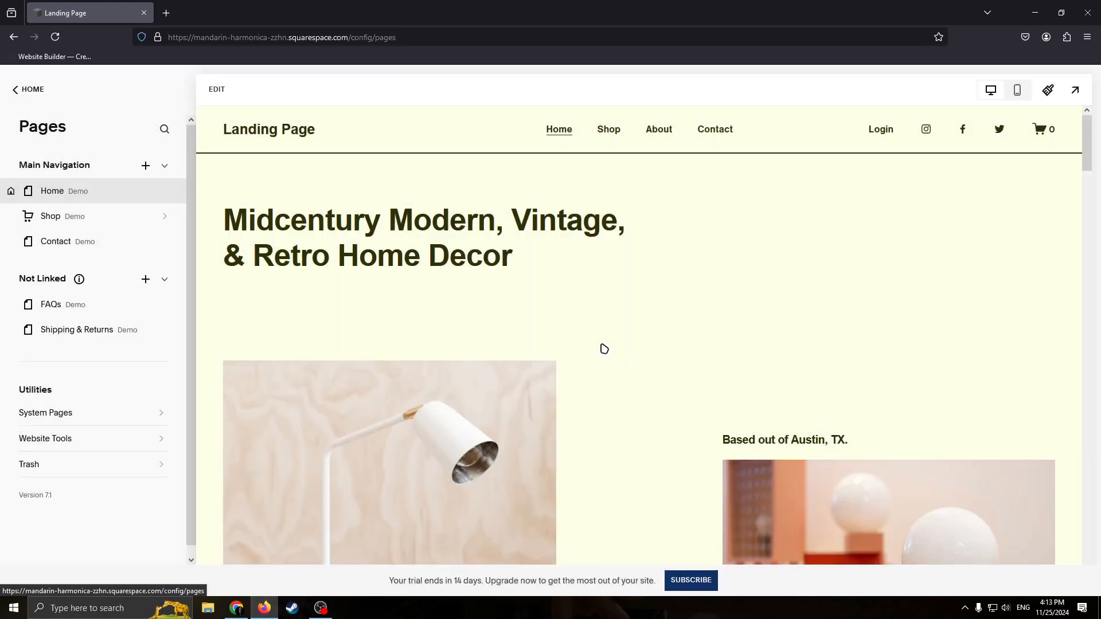
pyautogui.click(146, 166)
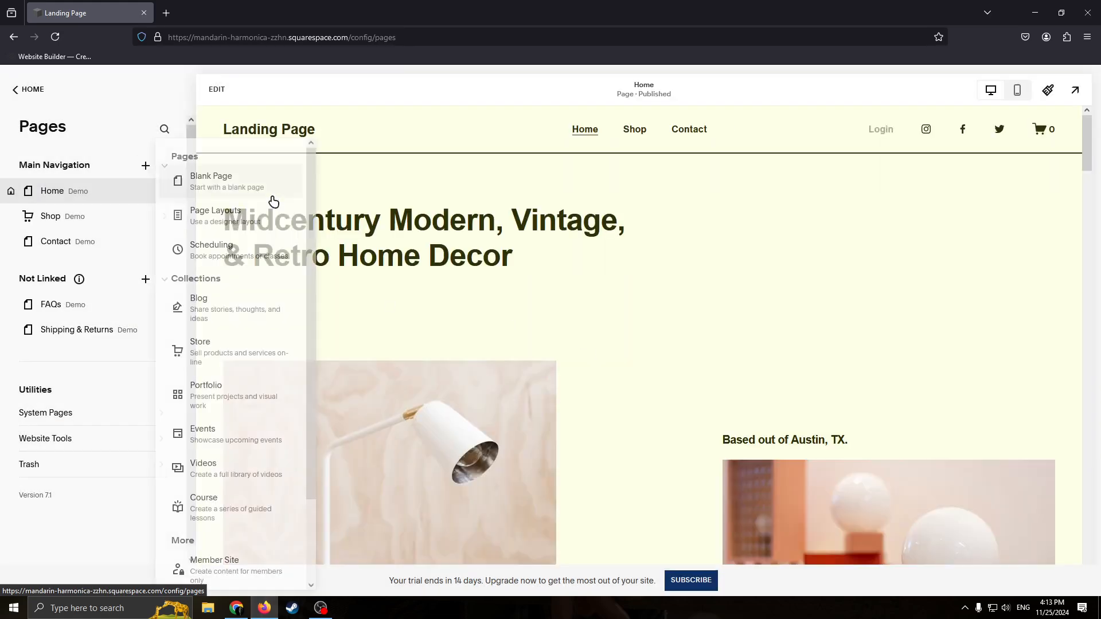
pyautogui.click(152, 439)
pyautogui.click(29, 89)
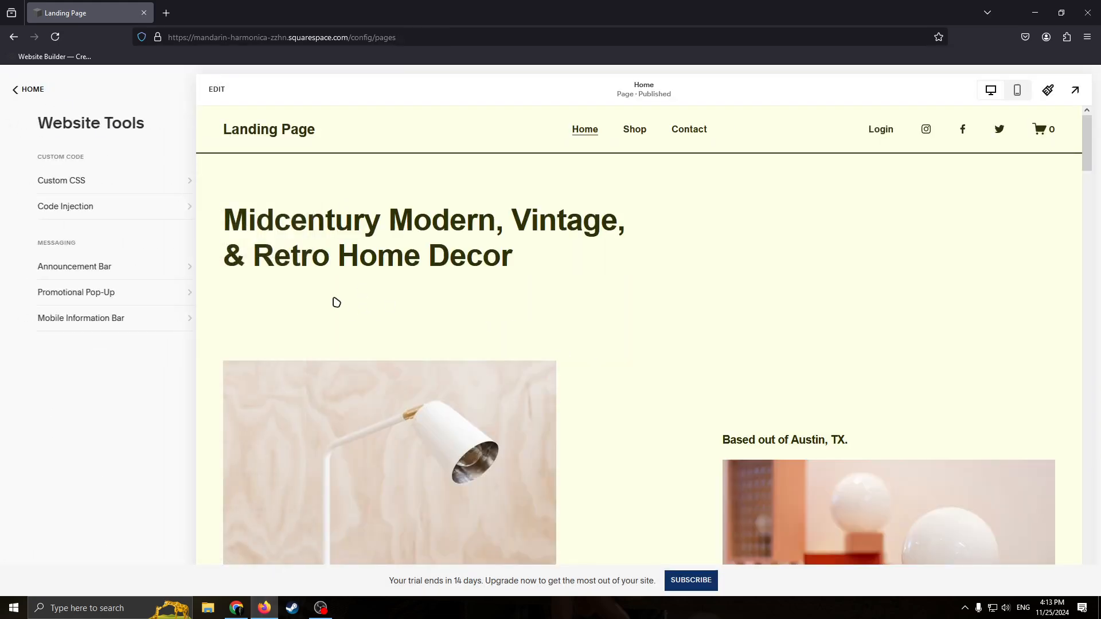
# Open the color palette in the site styles and select its first, lightest color for editing.
pyautogui.click(29, 90)
pyautogui.click(52, 206)
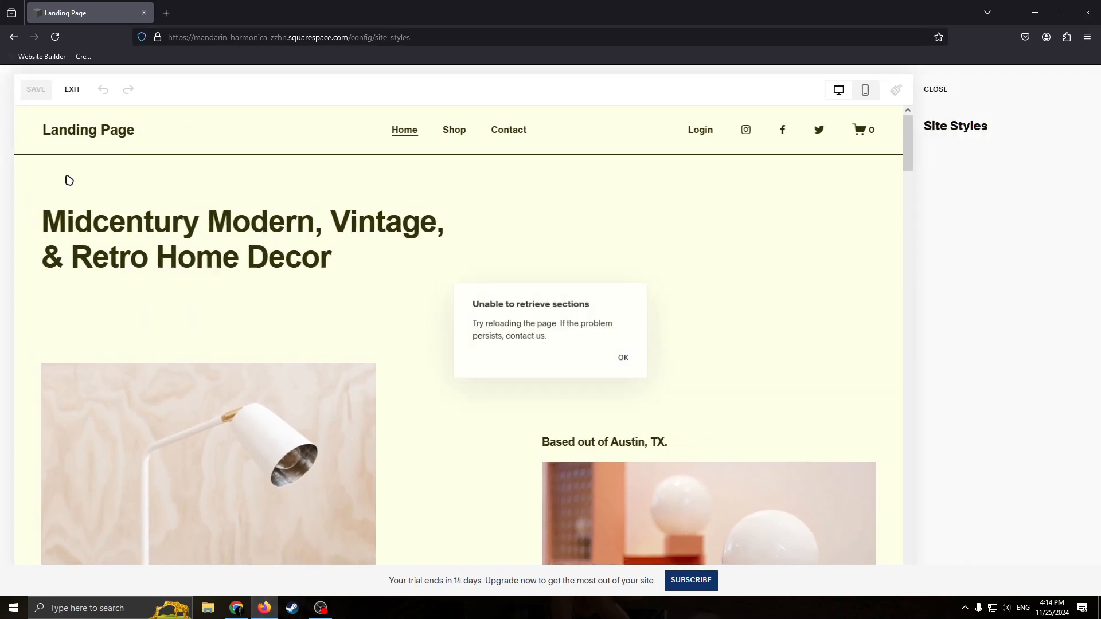
pyautogui.click(630, 361)
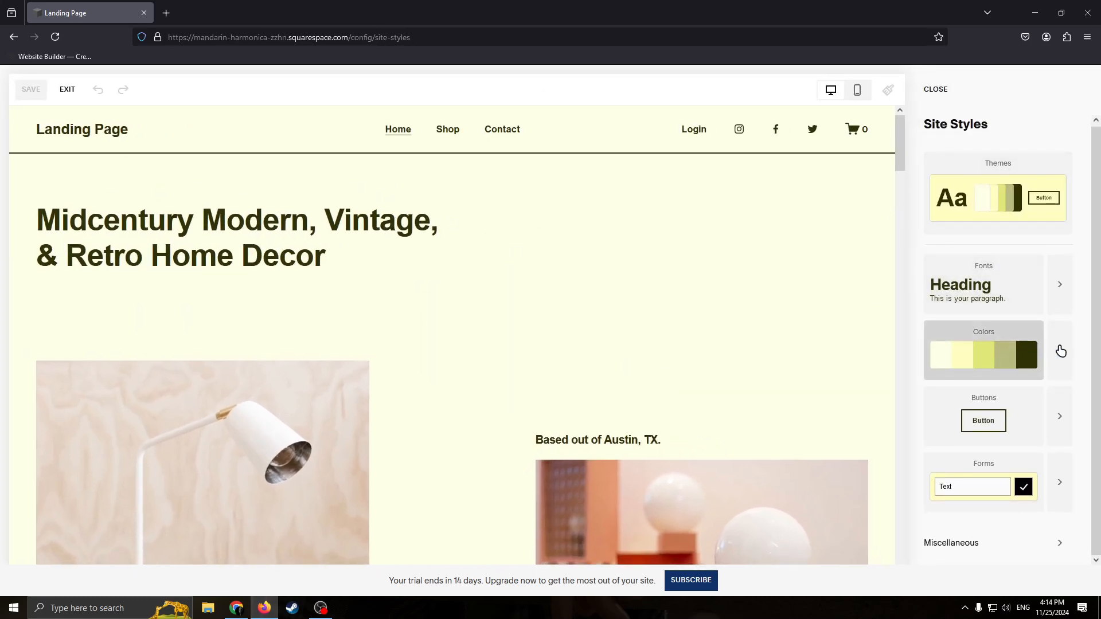
pyautogui.click(1061, 350)
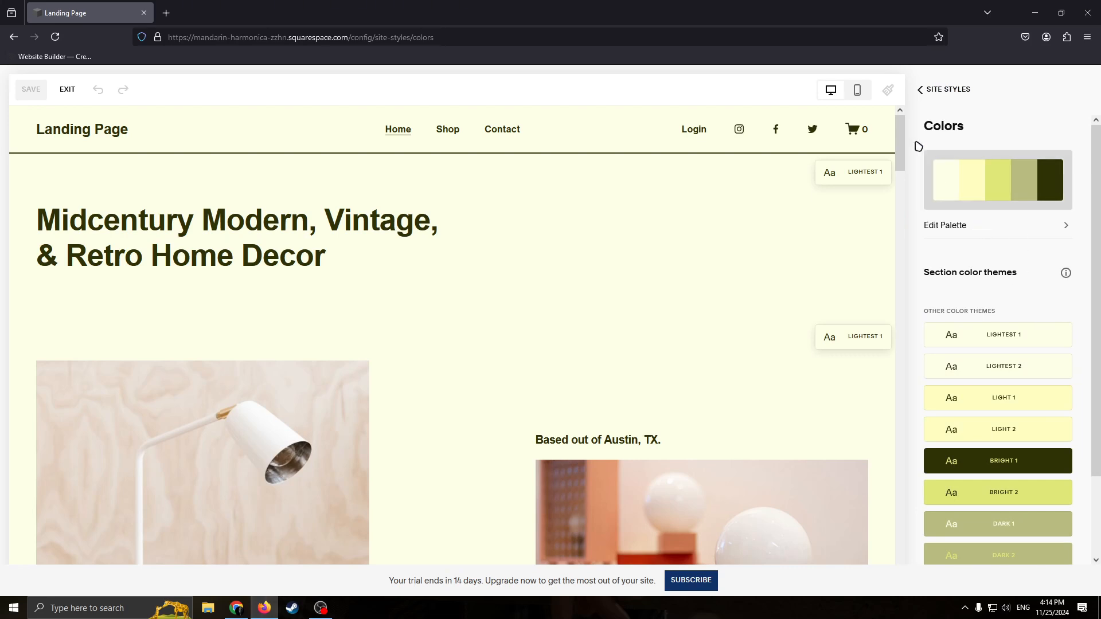
pyautogui.click(990, 192)
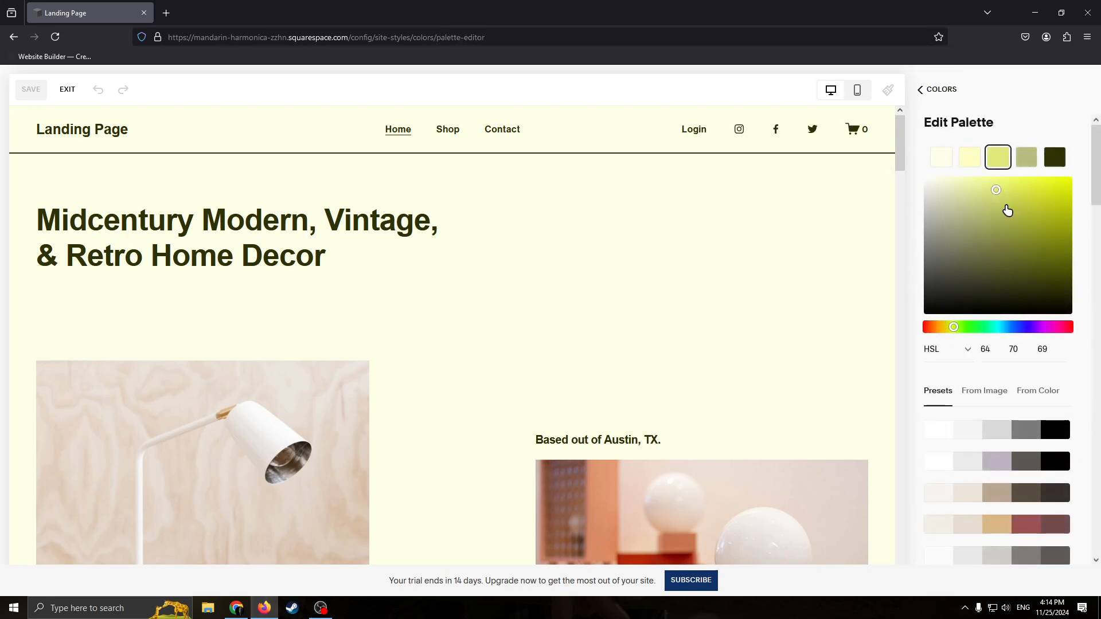
pyautogui.click(941, 156)
# Try different hues for the first palette color, ending on a bright pink at HSL 326, 89, 56.
pyautogui.moveTo(983, 246); pyautogui.dragTo(1008, 218)
pyautogui.click(1011, 328)
pyautogui.moveTo(1018, 258); pyautogui.dragTo(1031, 307)
pyautogui.click(1055, 327)
pyautogui.moveTo(1035, 228); pyautogui.dragTo(1044, 184)
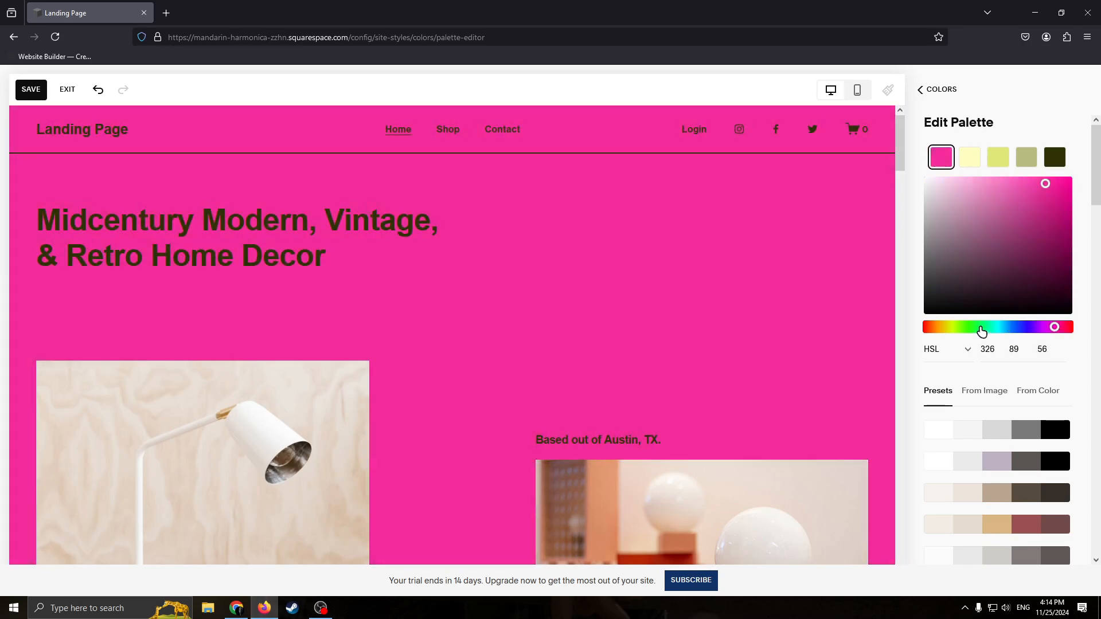
# Set the first palette color to a bright green at HSL 132, 82, 54 and save the site styles.
pyautogui.click(980, 328)
pyautogui.click(981, 244)
pyautogui.moveTo(981, 243); pyautogui.dragTo(1046, 188)
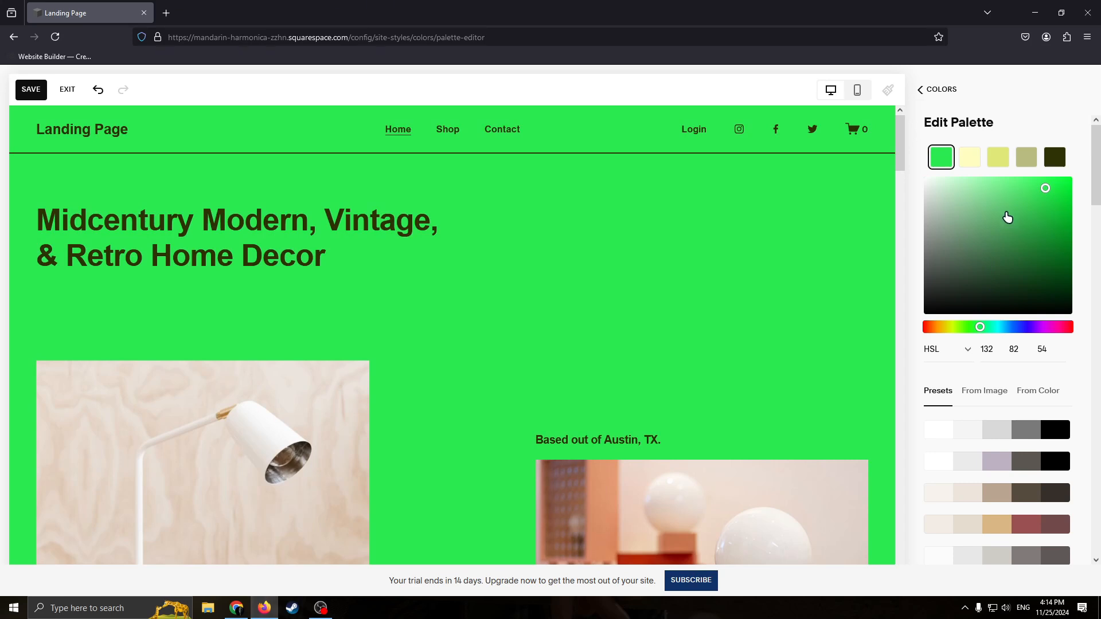
pyautogui.click(920, 91)
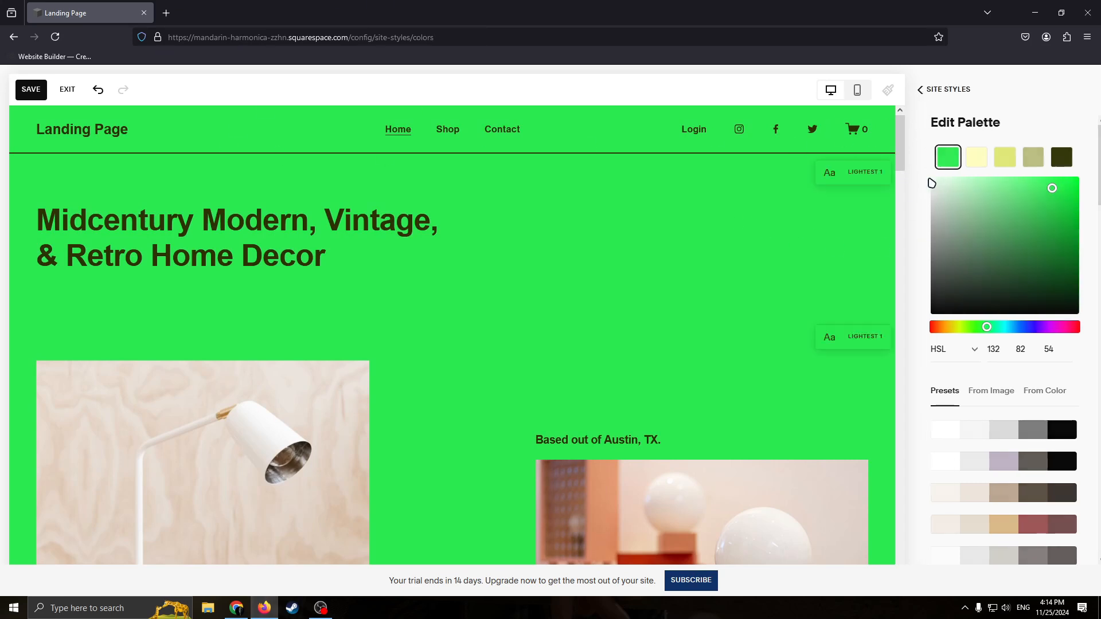
pyautogui.click(952, 90)
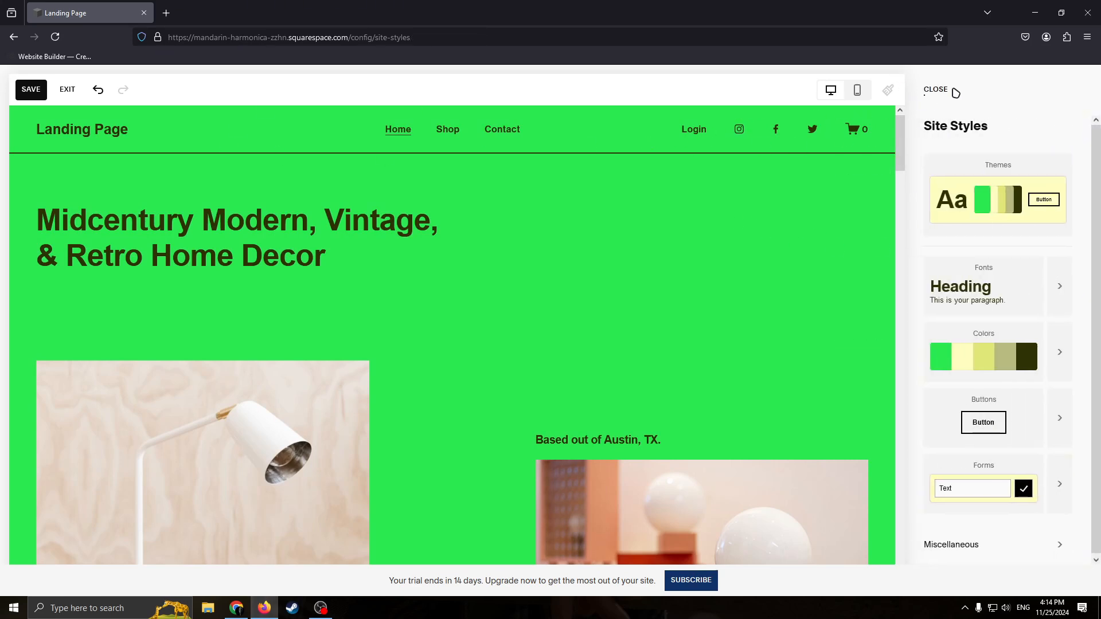
pyautogui.click(624, 355)
pyautogui.click(51, 95)
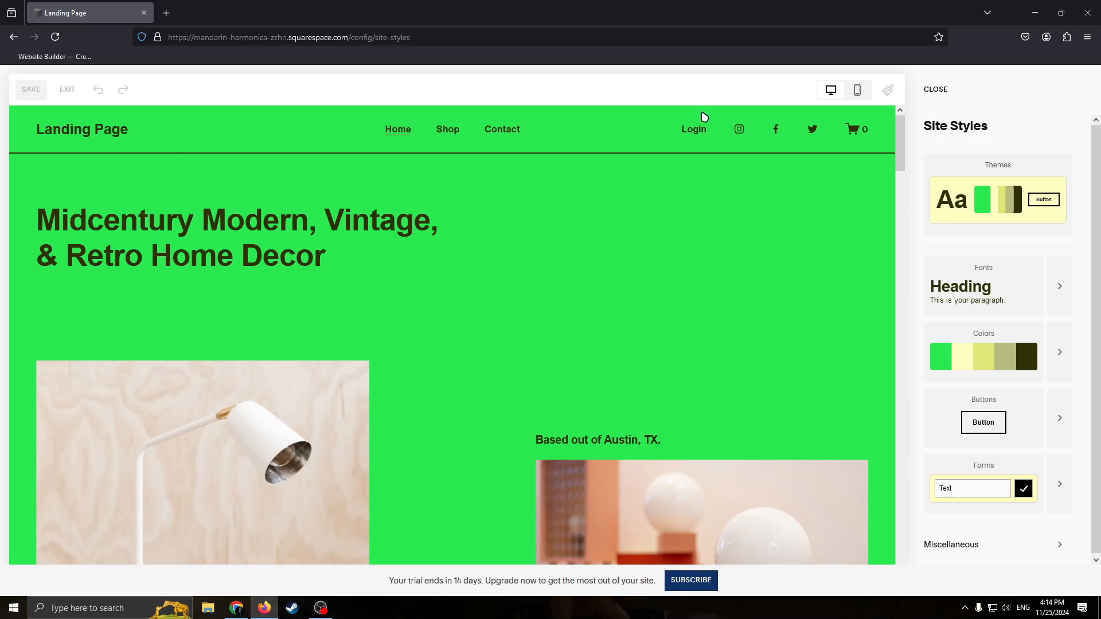
# Try to close the site styles.
pyautogui.click(939, 91)
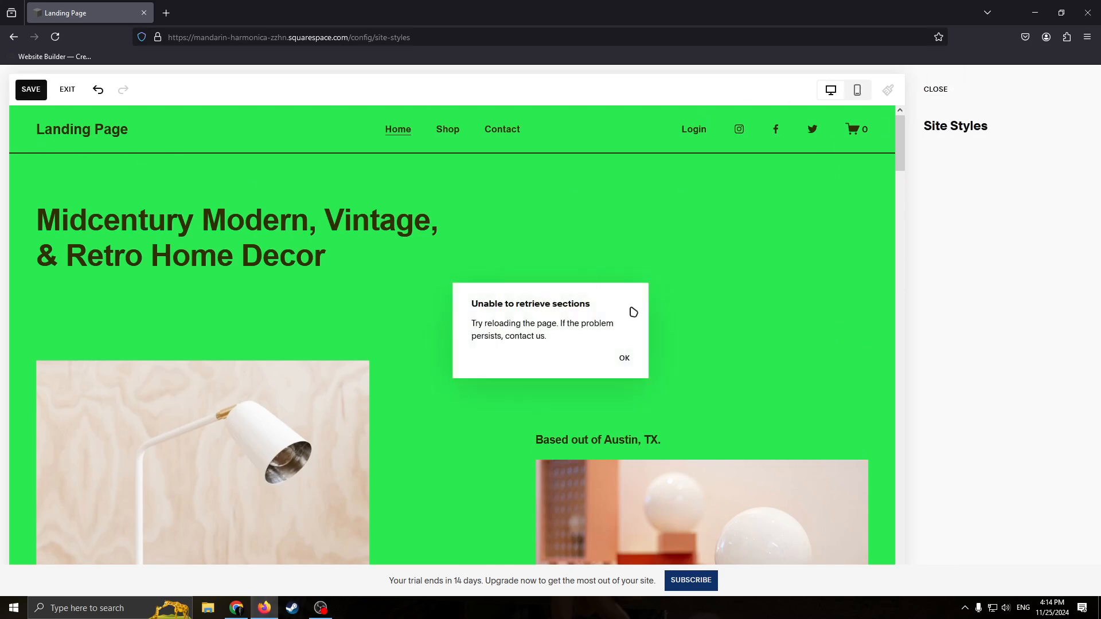
pyautogui.click(626, 355)
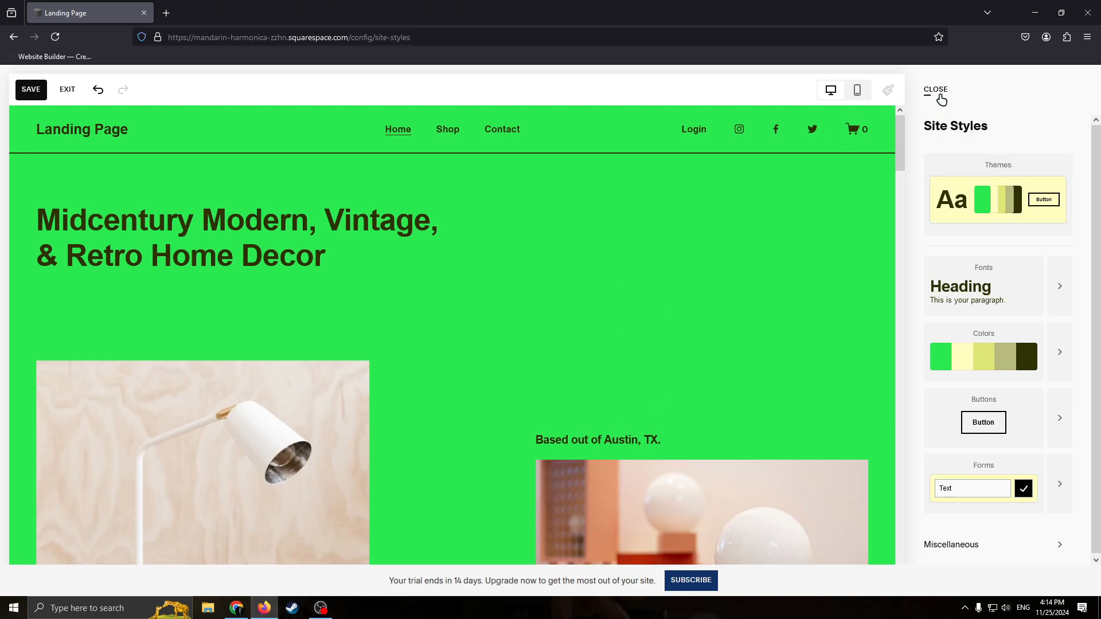
pyautogui.click(939, 102)
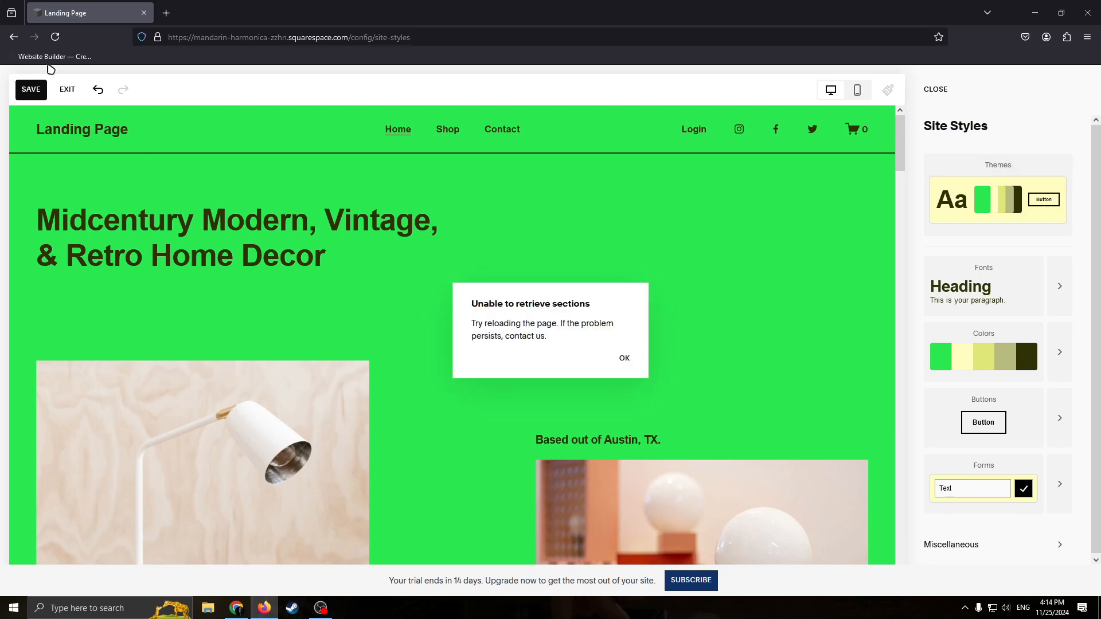
# Reload the page and exit the site styles to the site dashboard.
pyautogui.click(55, 36)
pyautogui.click(575, 355)
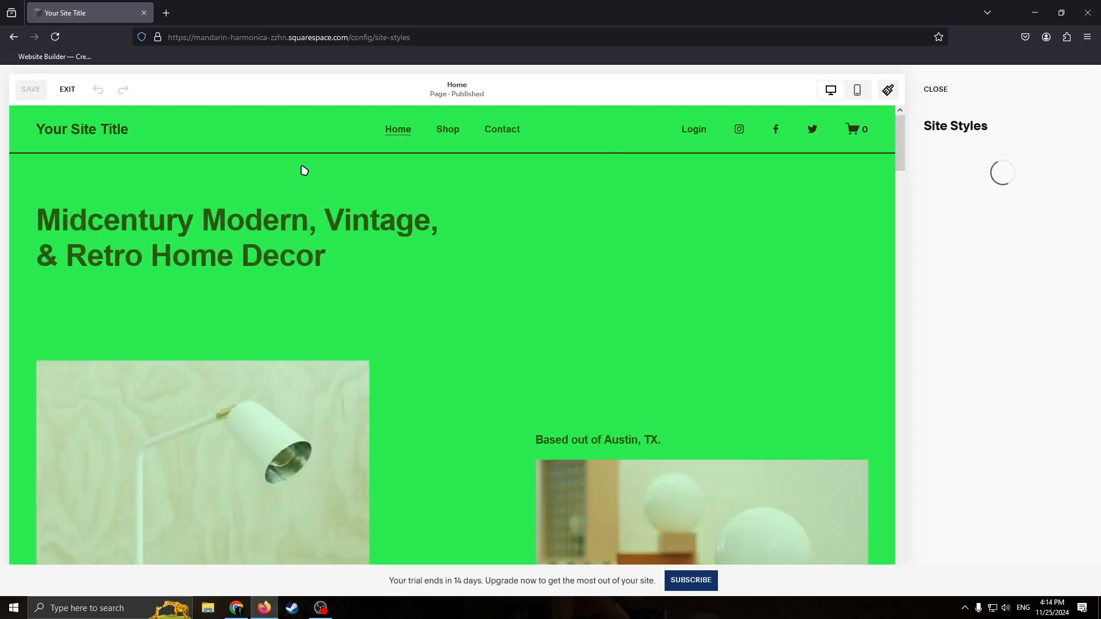
pyautogui.click(64, 90)
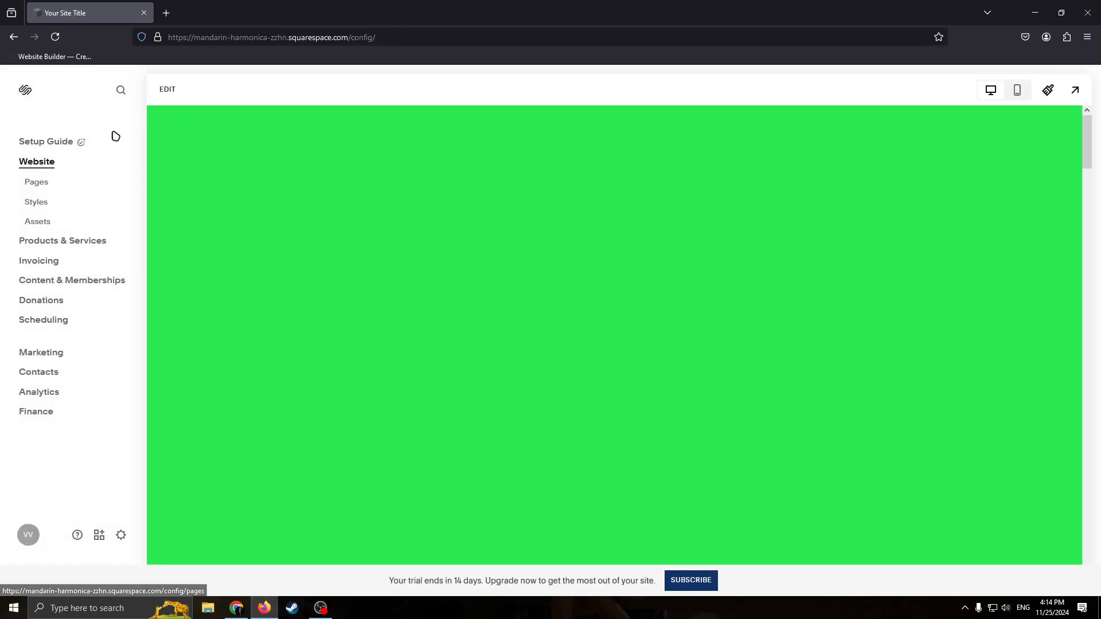
# Open the Home page for editing and go to the section with the lamp image.
pyautogui.click(166, 90)
pyautogui.click(64, 85)
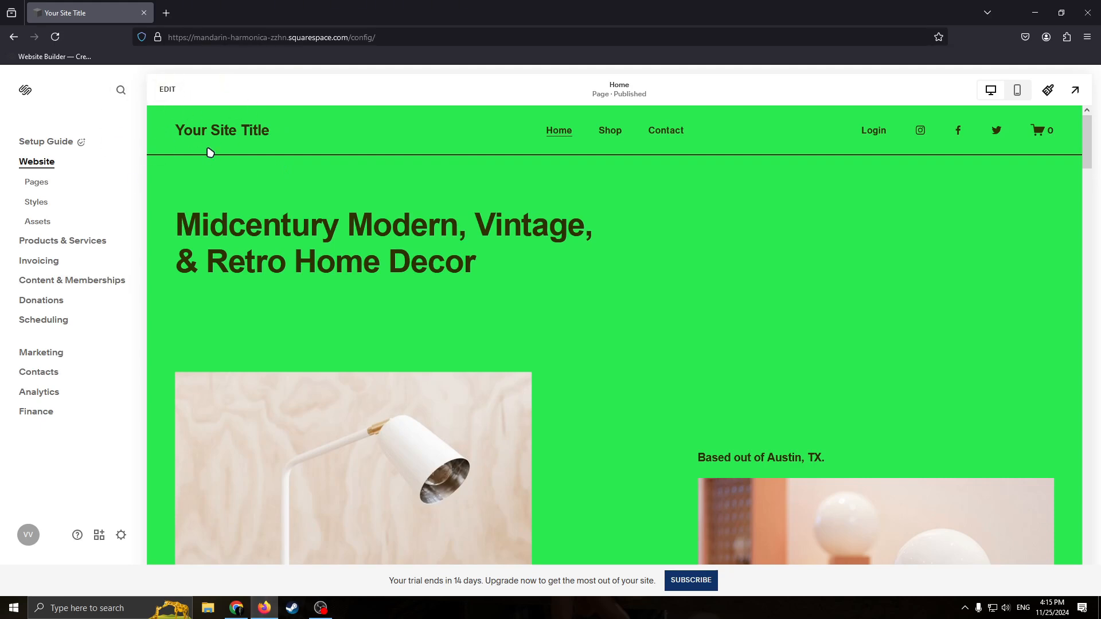
pyautogui.click(168, 90)
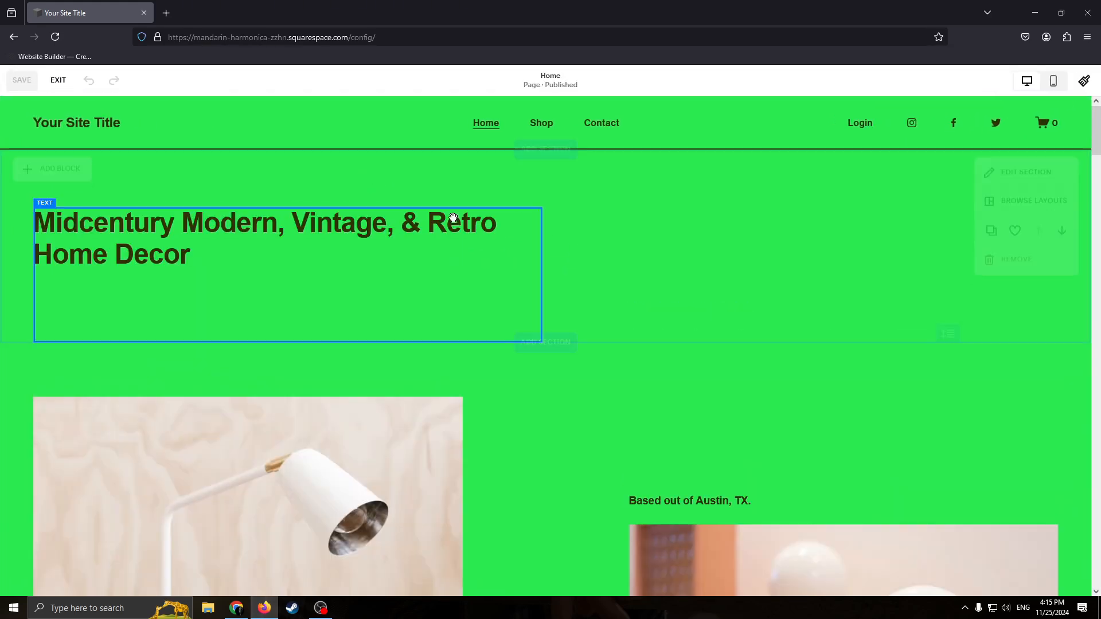
pyautogui.scroll(-3, 602, 411)
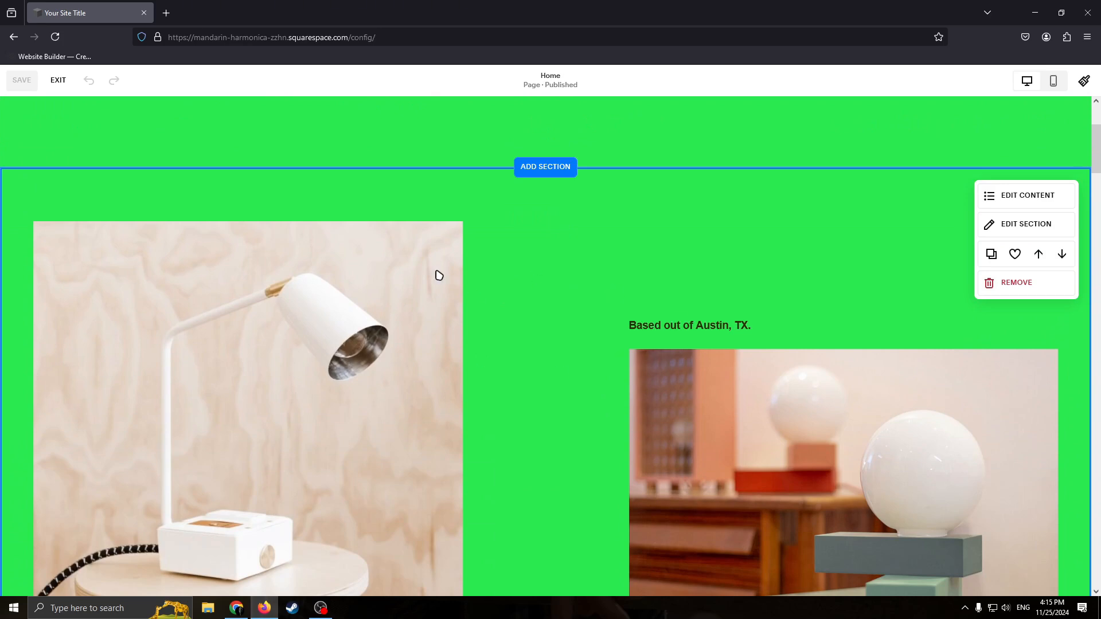
# Set the background of the heading section to a free stock photo of a volcanic mountain landscape.
pyautogui.scroll(3, 575, 414)
pyautogui.scroll(-4, 573, 402)
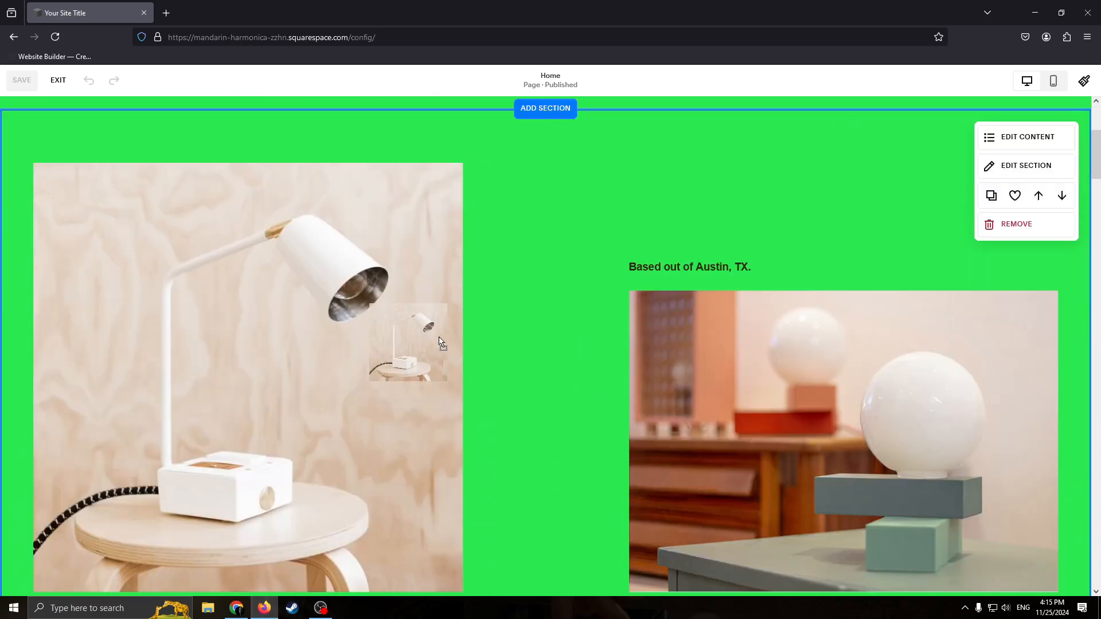
pyautogui.scroll(3, 574, 264)
pyautogui.scroll(1, 590, 247)
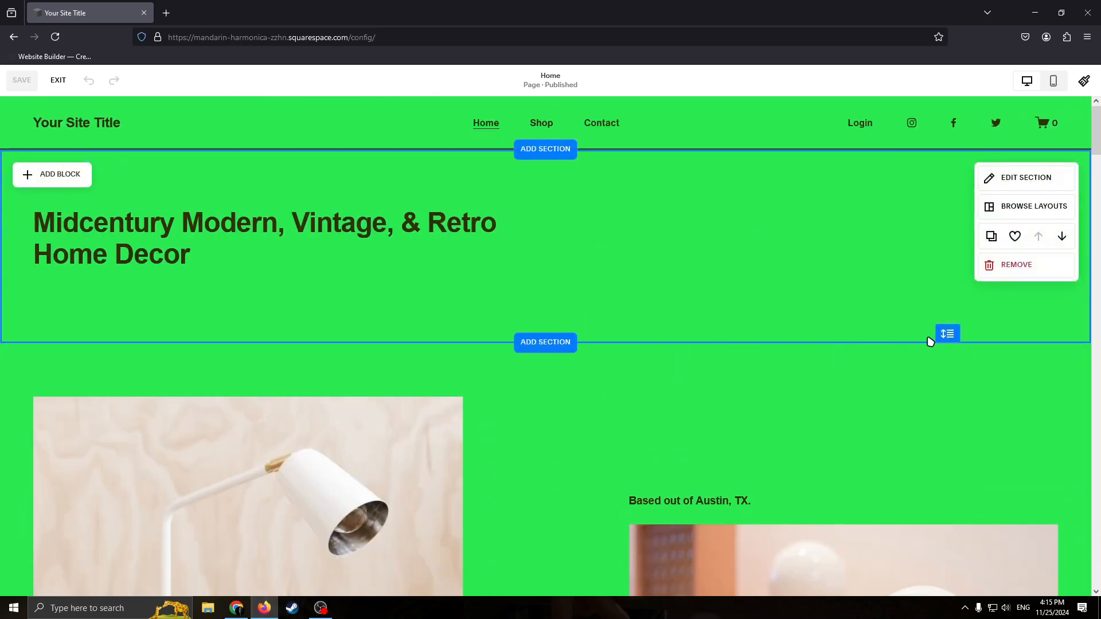
pyautogui.click(1009, 178)
pyautogui.click(976, 160)
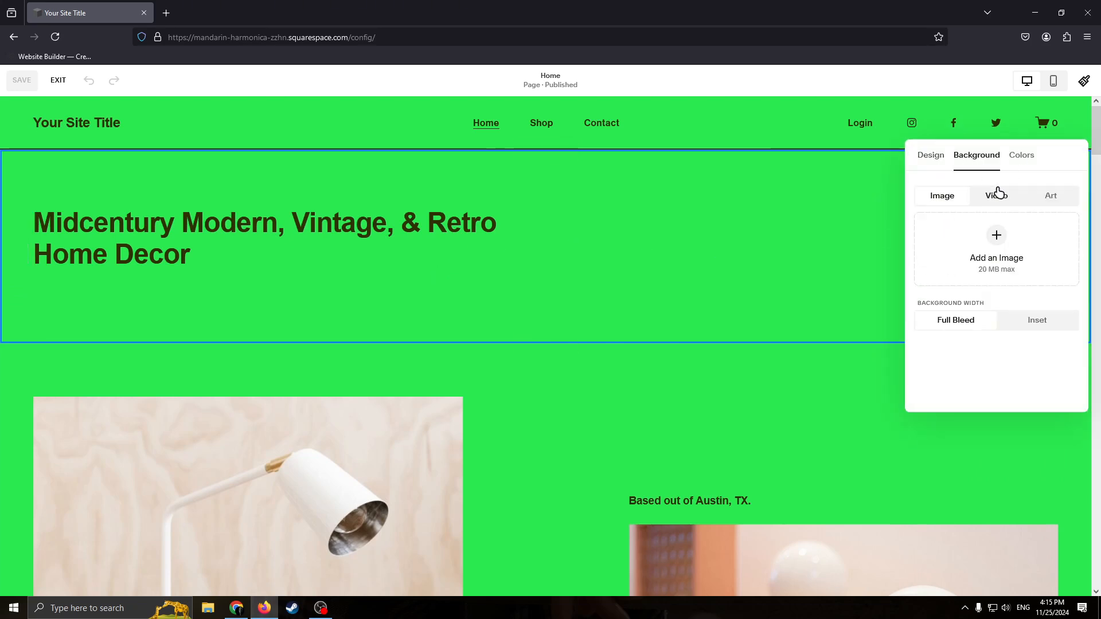
pyautogui.click(997, 237)
pyautogui.click(991, 314)
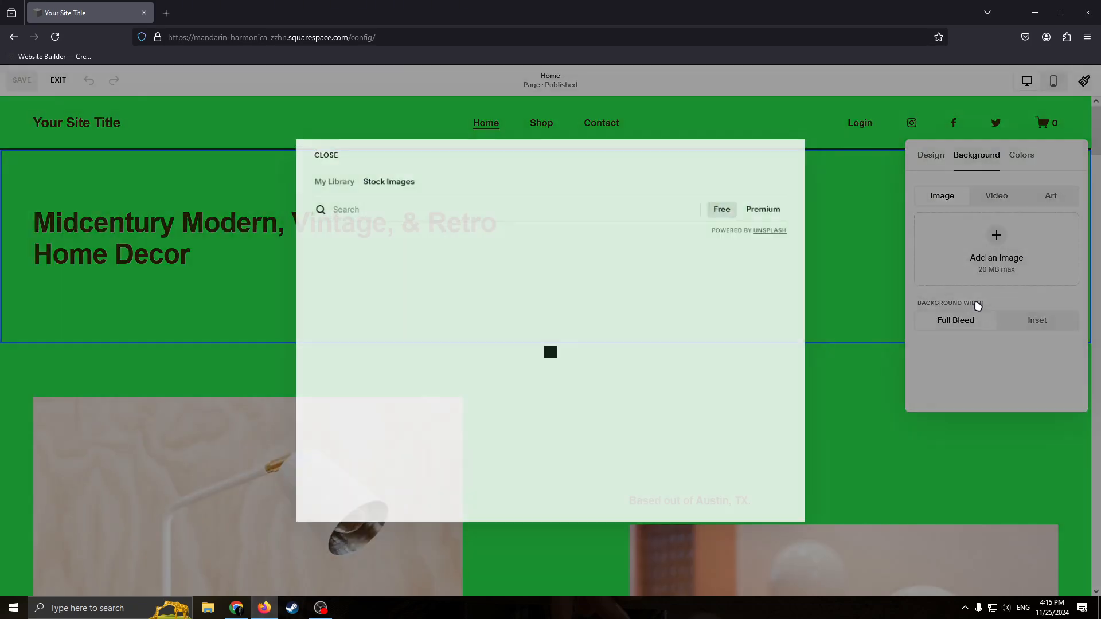
pyautogui.click(473, 301)
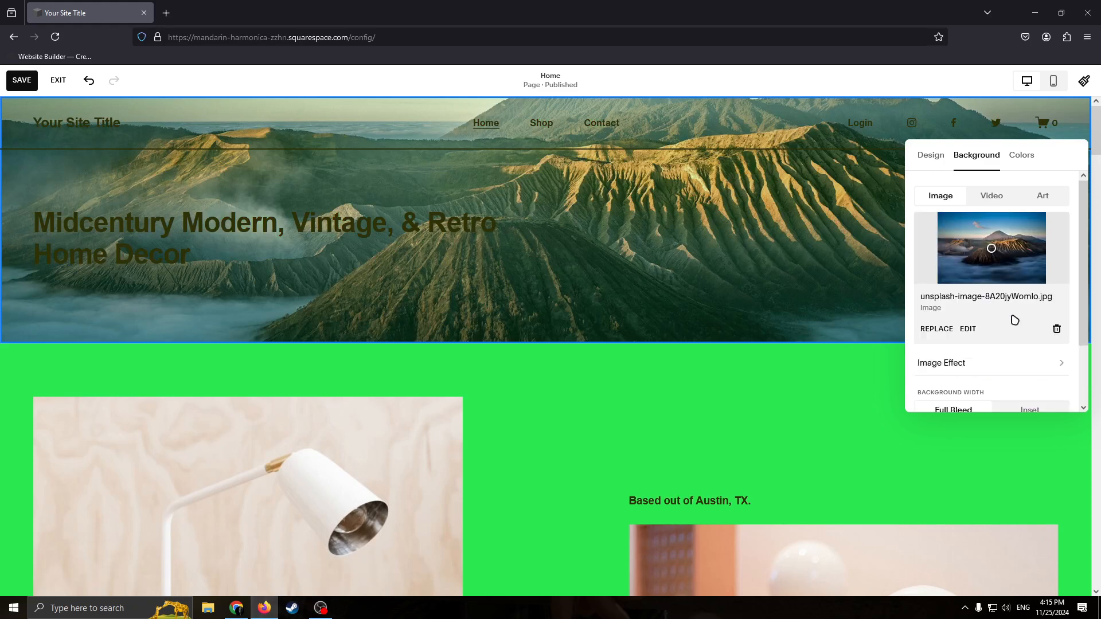
pyautogui.click(859, 382)
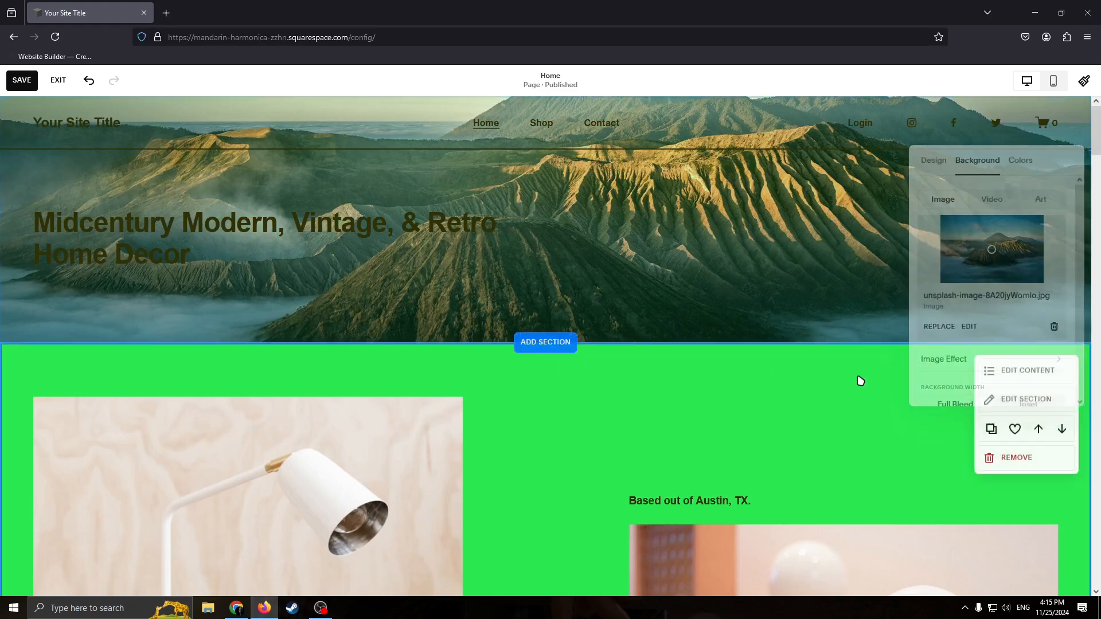
# Examine the image and video background options for the section with the lamp images.
pyautogui.click(1016, 396)
pyautogui.click(977, 339)
pyautogui.click(996, 419)
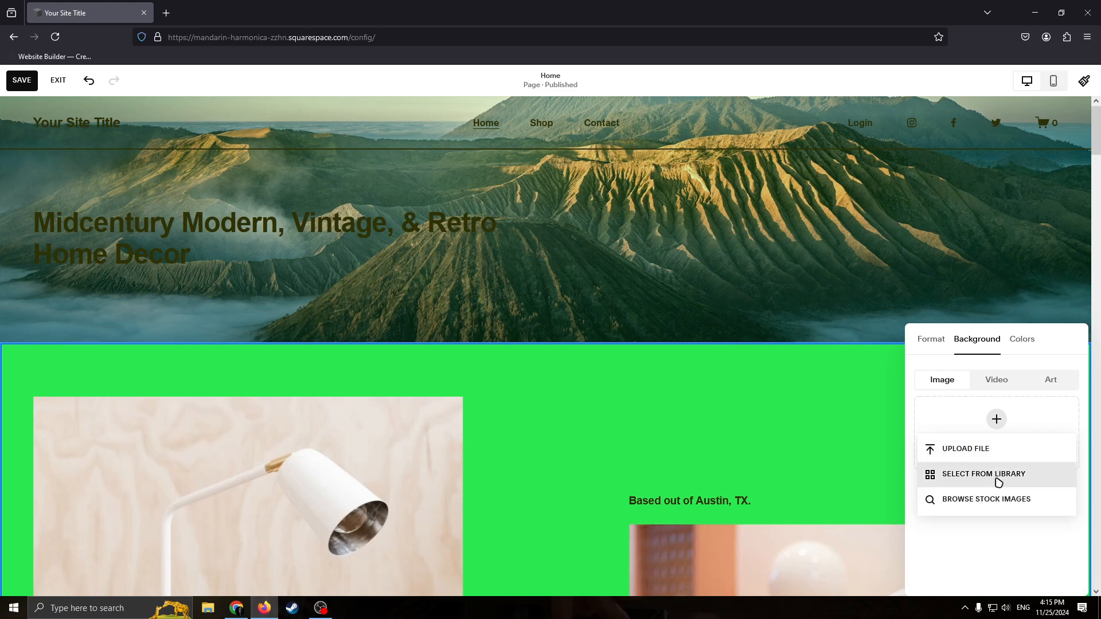
pyautogui.press('Escape')
pyautogui.click(996, 379)
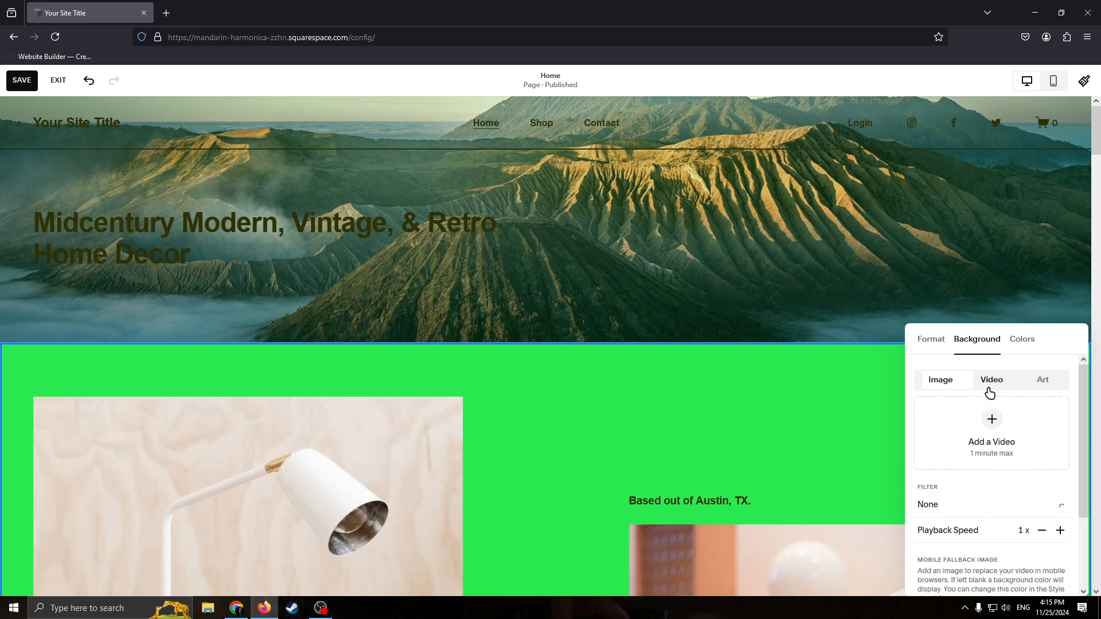
pyautogui.click(941, 381)
pyautogui.click(805, 400)
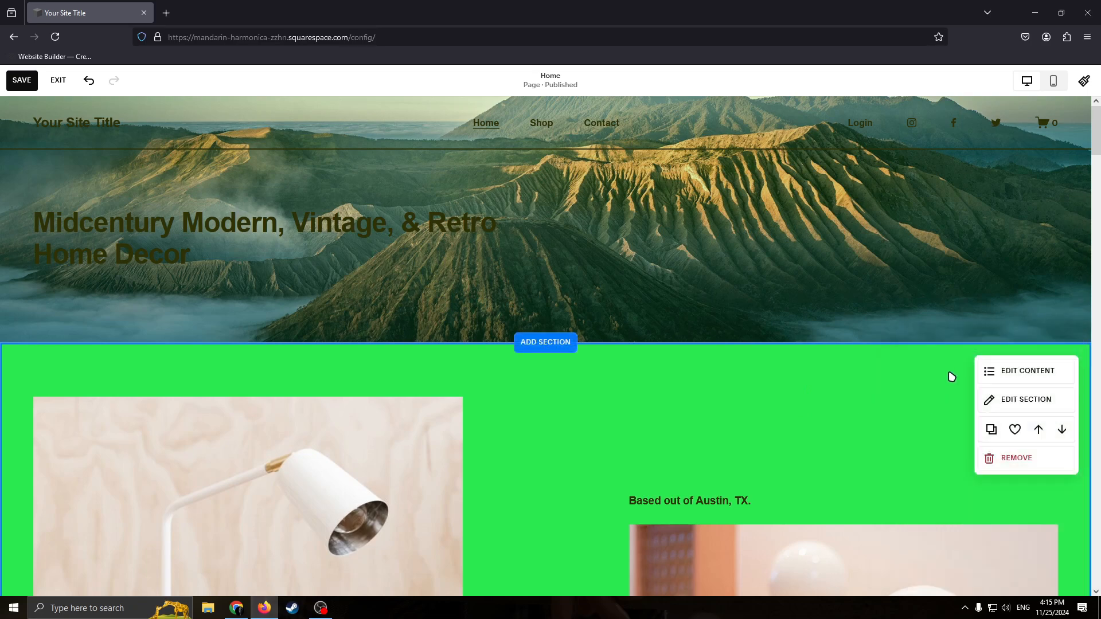
# Shorten the heading's text block to fit its two lines and reduce the mountain-photo section's height to match.
pyautogui.scroll(-2, 683, 392)
pyautogui.scroll(2, 649, 376)
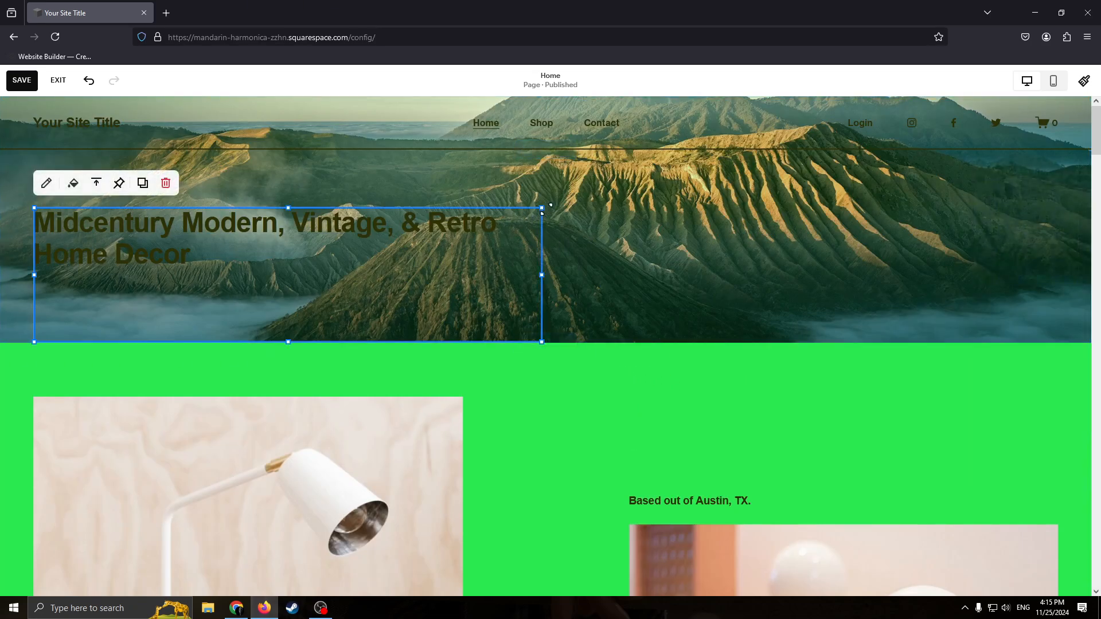
pyautogui.moveTo(550, 205); pyautogui.dragTo(586, 207)
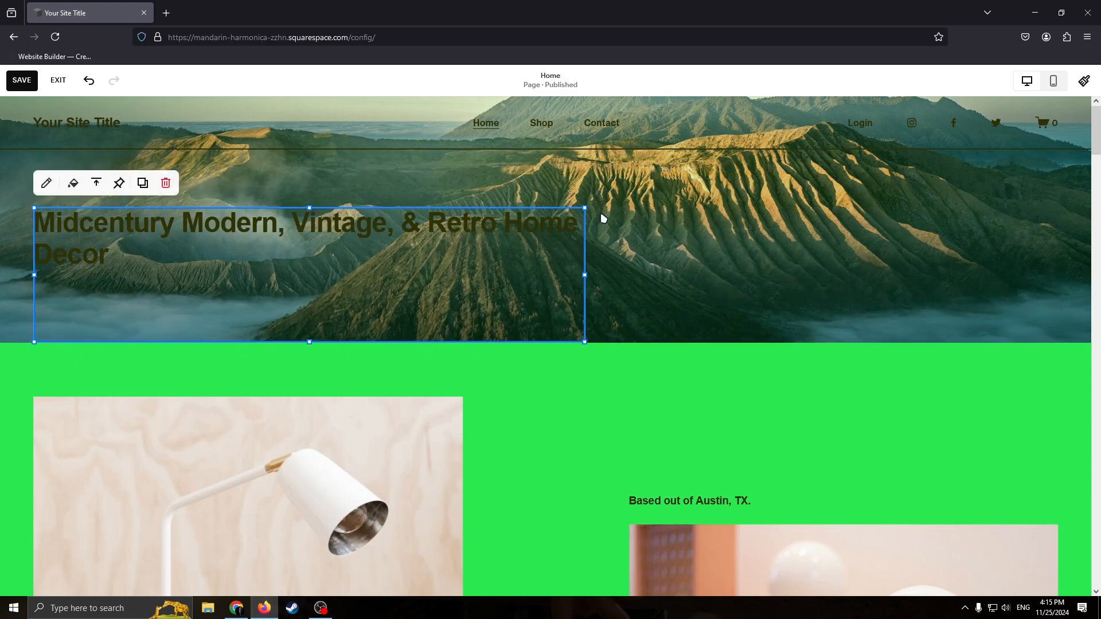
pyautogui.moveTo(586, 340); pyautogui.dragTo(541, 285)
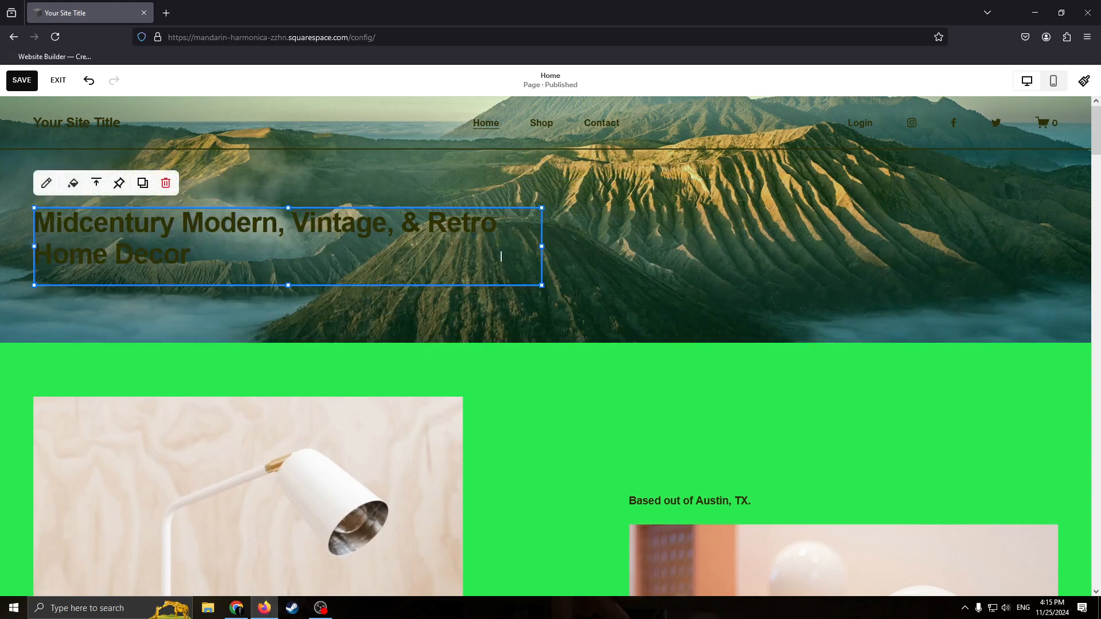
pyautogui.click(556, 233)
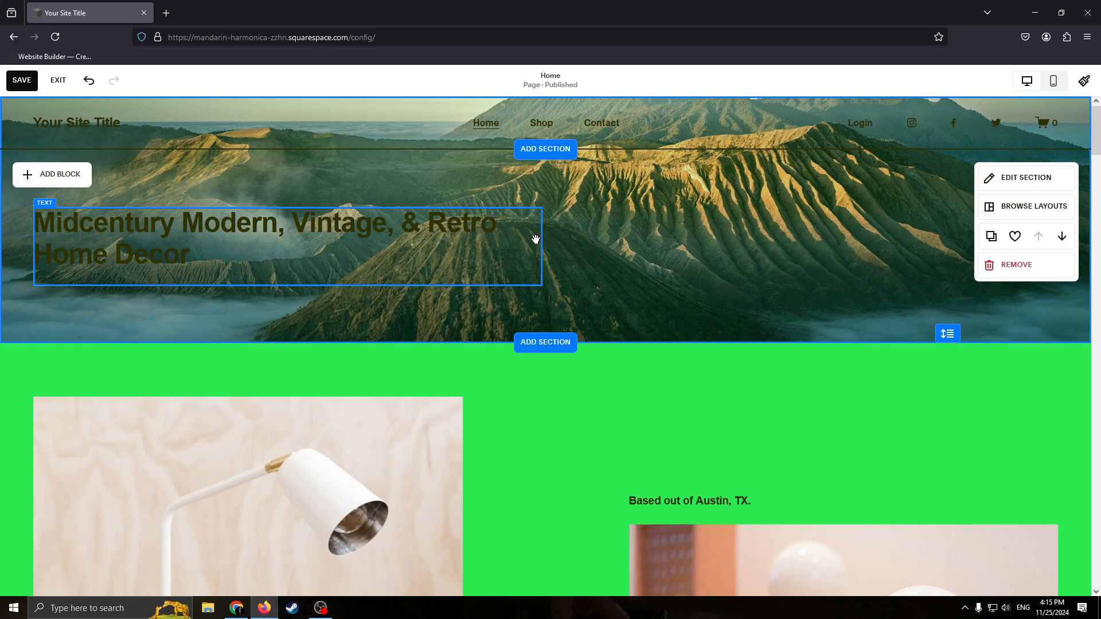
pyautogui.click(536, 239)
pyautogui.click(732, 300)
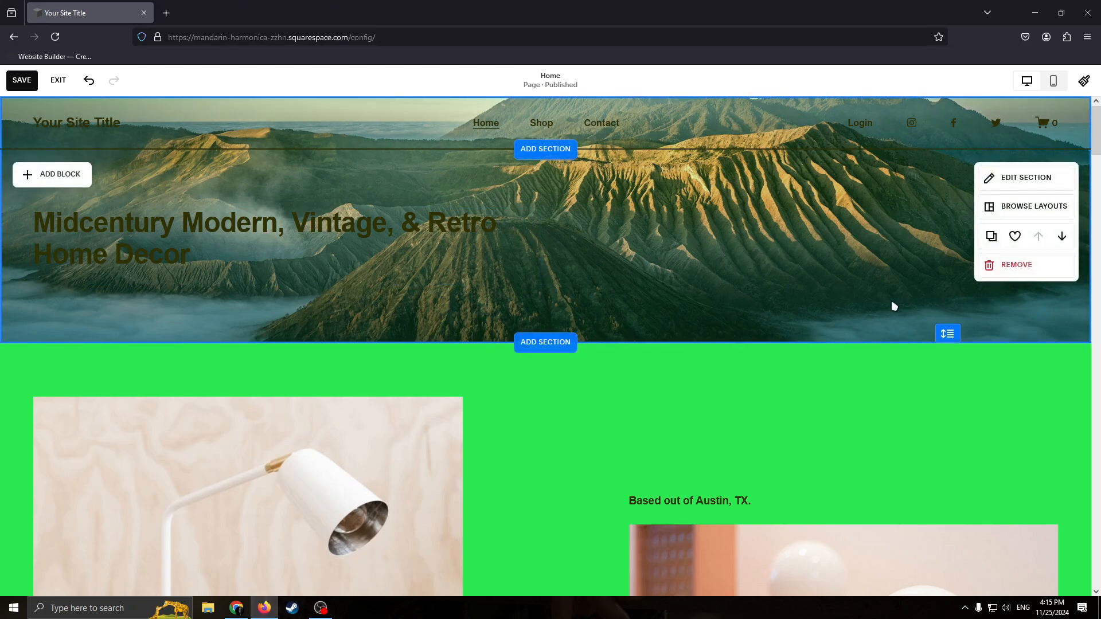
pyautogui.moveTo(956, 323); pyautogui.dragTo(906, 281)
# Review the Home page's sections from the header down to the site footer.
pyautogui.scroll(-9, 738, 321)
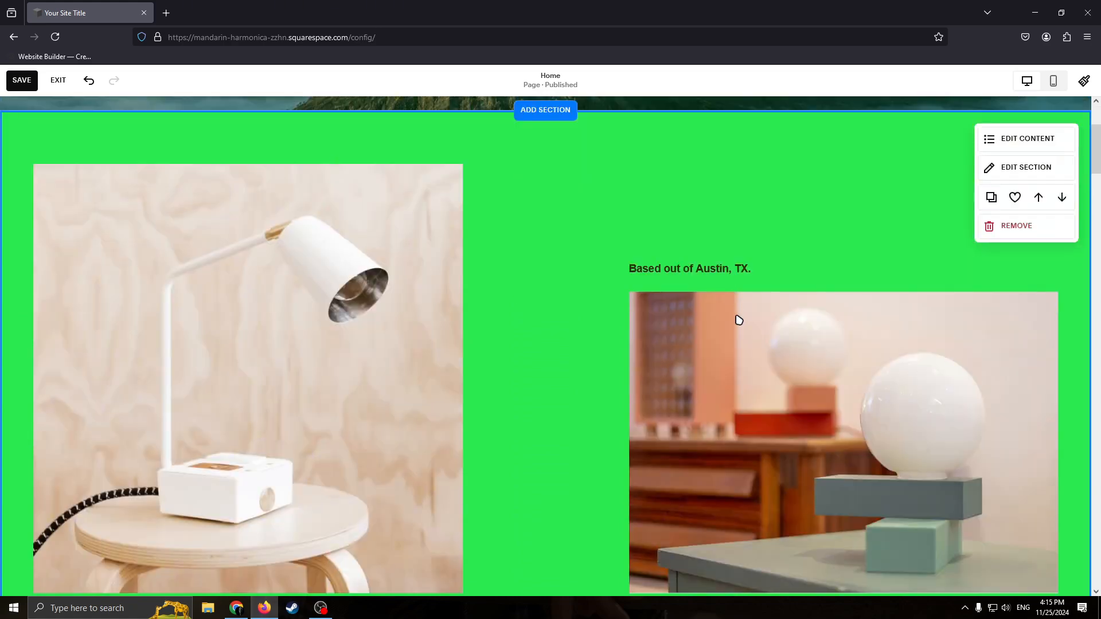
pyautogui.scroll(9, 749, 338)
pyautogui.scroll(-5, 723, 413)
pyautogui.scroll(4, 721, 387)
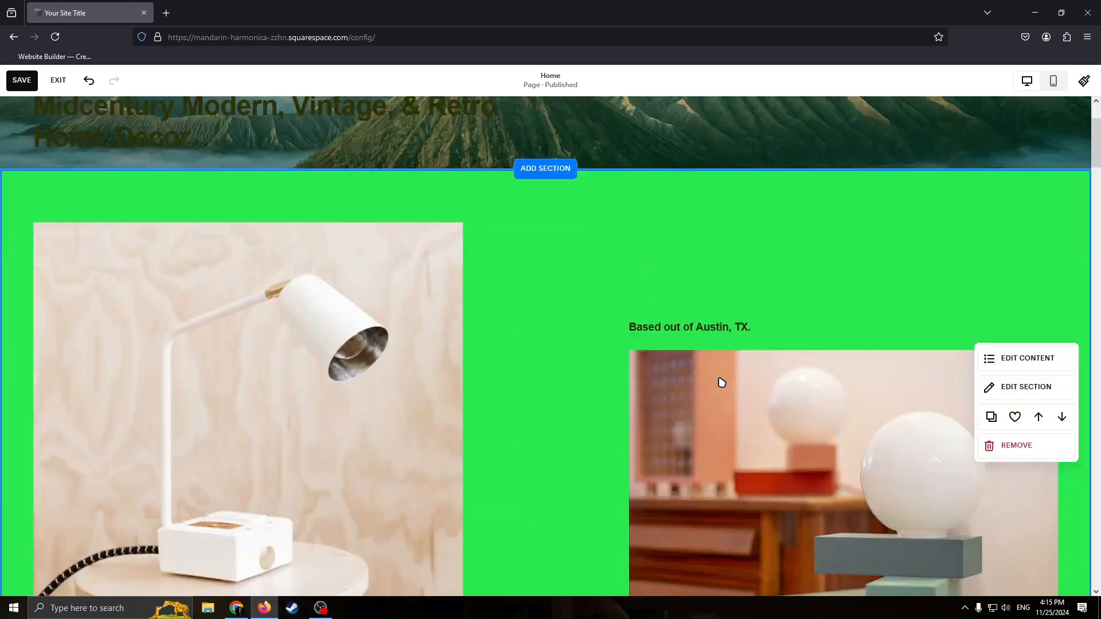
pyautogui.scroll(-2, 703, 376)
pyautogui.scroll(3, 707, 363)
pyautogui.scroll(-4, 671, 315)
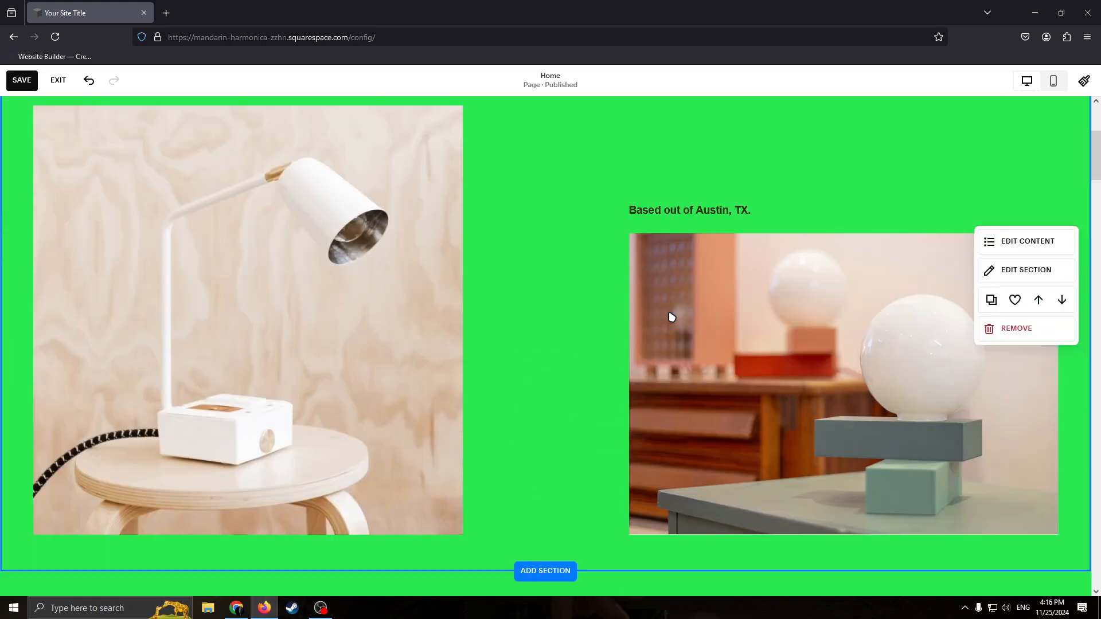
pyautogui.scroll(4, 673, 317)
pyautogui.scroll(-5, 694, 341)
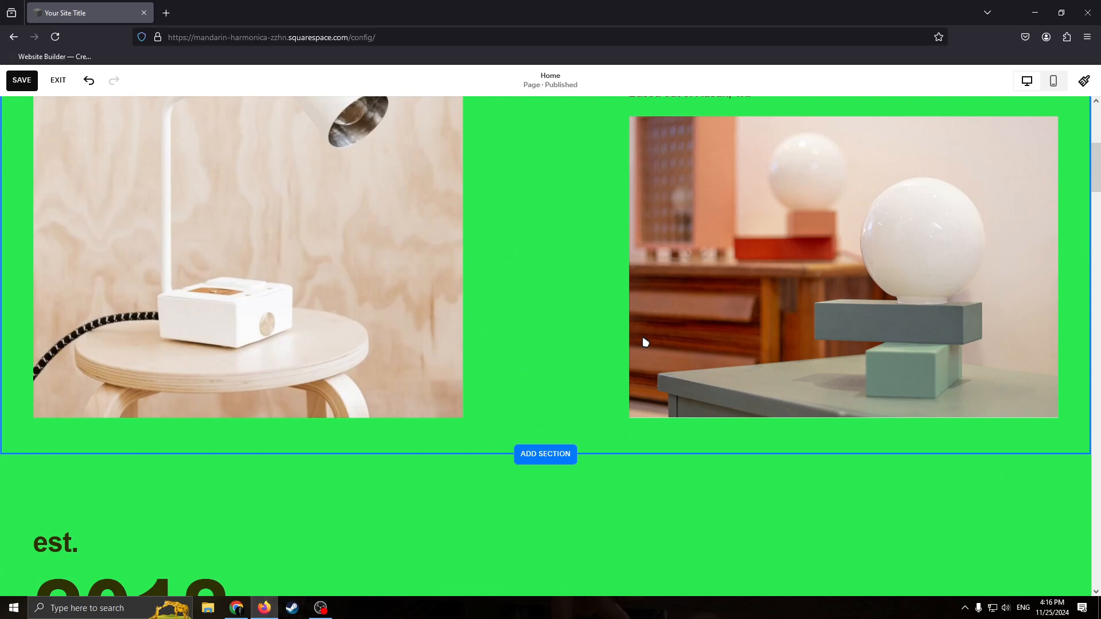
pyautogui.scroll(5, 573, 288)
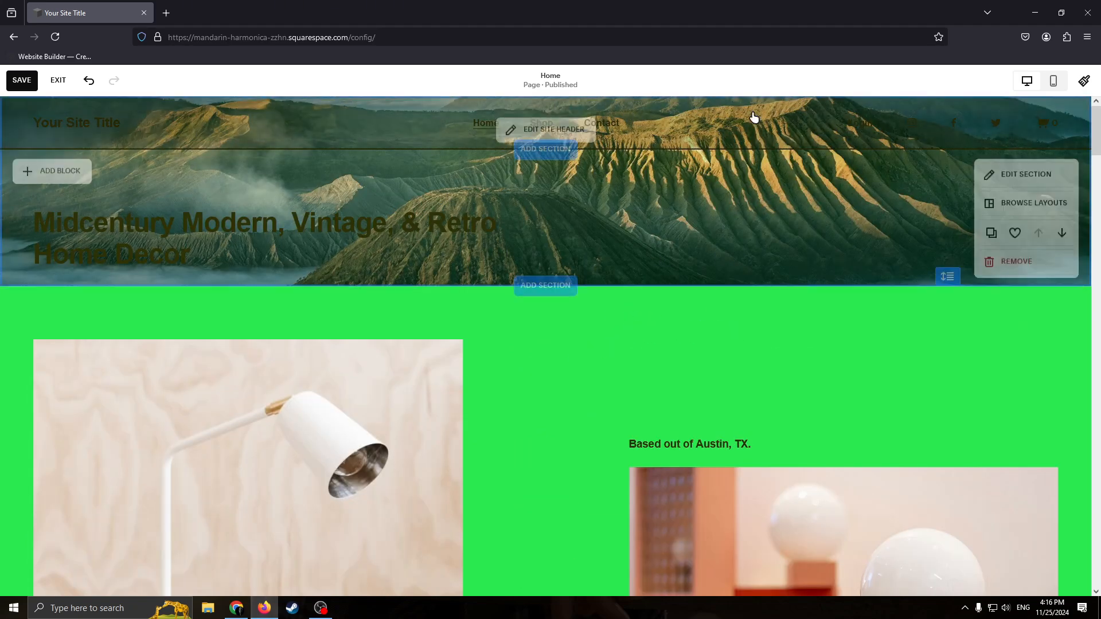
pyautogui.scroll(-1, 724, 266)
pyautogui.scroll(1, 748, 259)
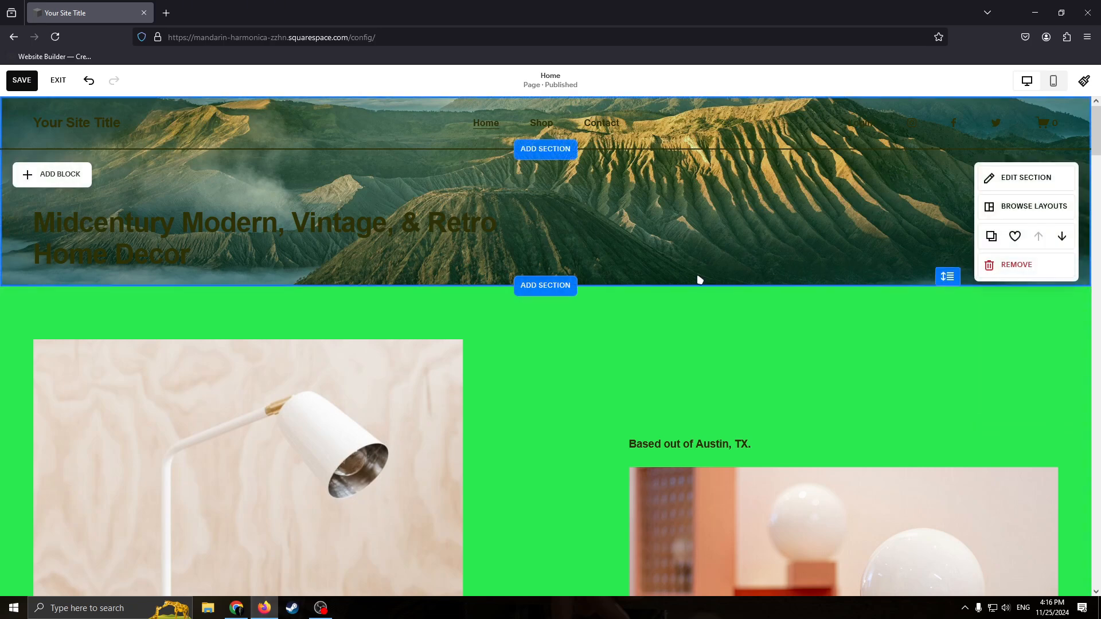
pyautogui.scroll(-4, 786, 287)
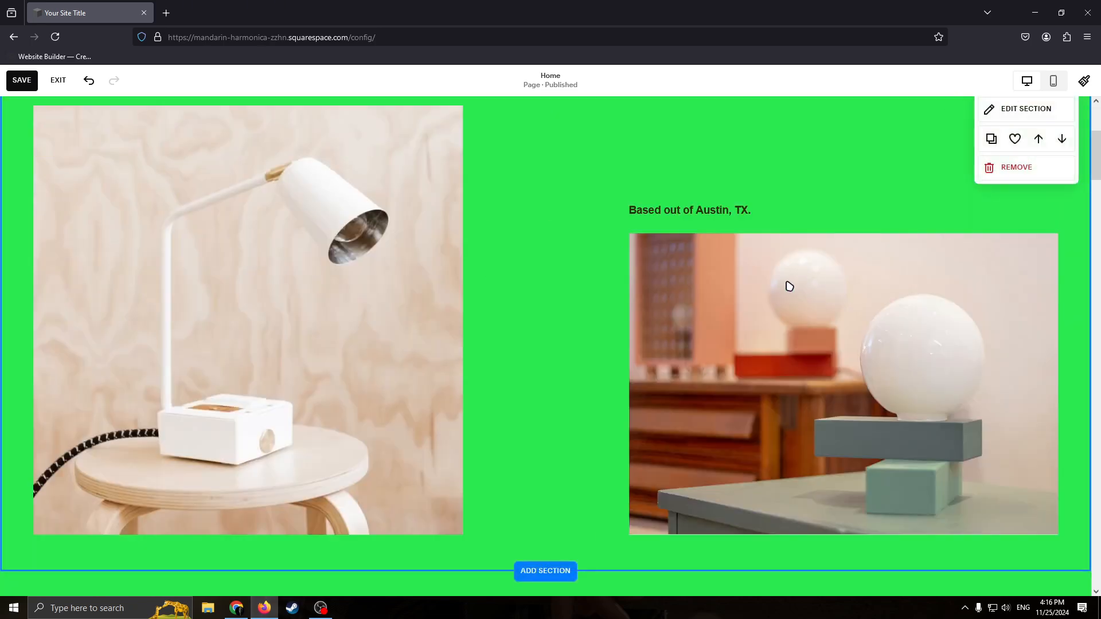
pyautogui.scroll(3, 511, 208)
pyautogui.scroll(-4, 565, 320)
pyautogui.scroll(-4, 565, 319)
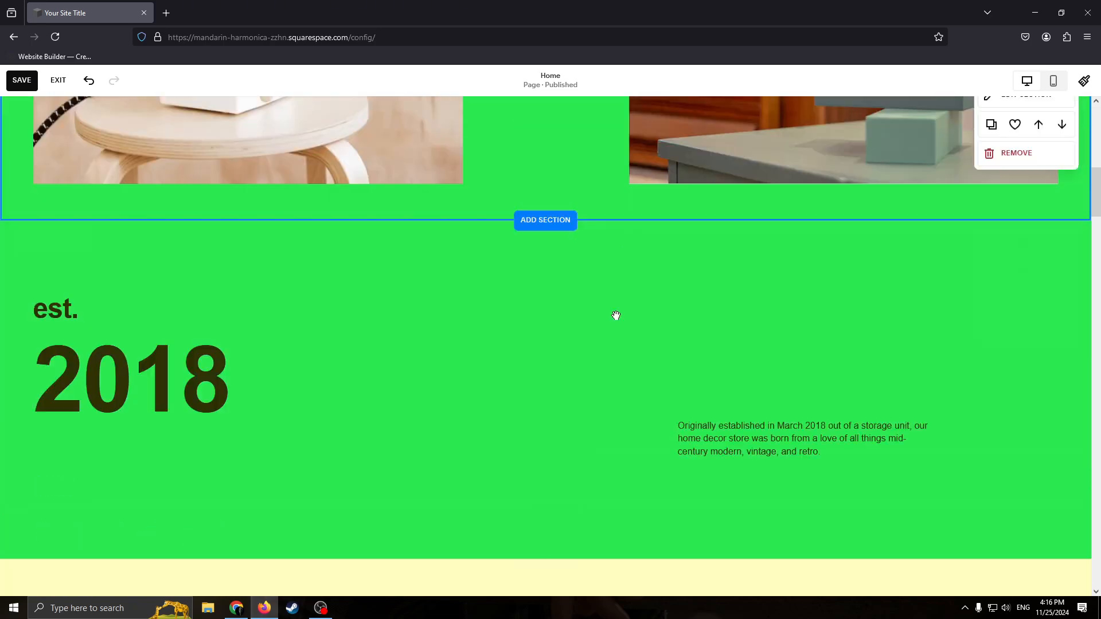
pyautogui.scroll(9, 614, 315)
pyautogui.scroll(-6, 501, 273)
pyautogui.scroll(4, 733, 293)
pyautogui.scroll(-3, 757, 293)
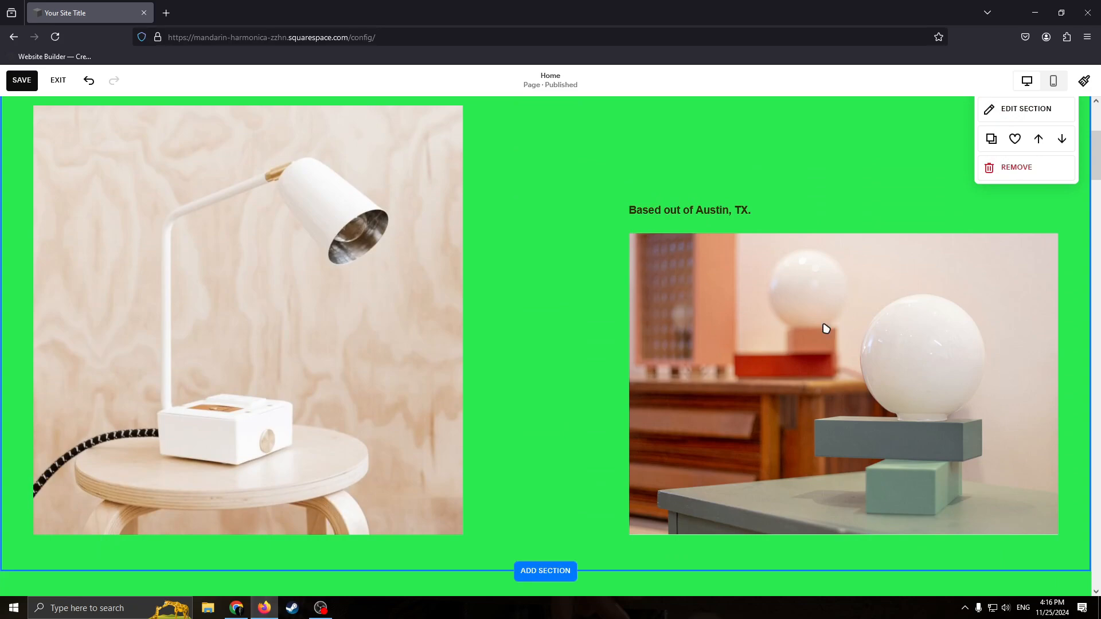
pyautogui.scroll(5, 608, 243)
pyautogui.scroll(-18, 634, 260)
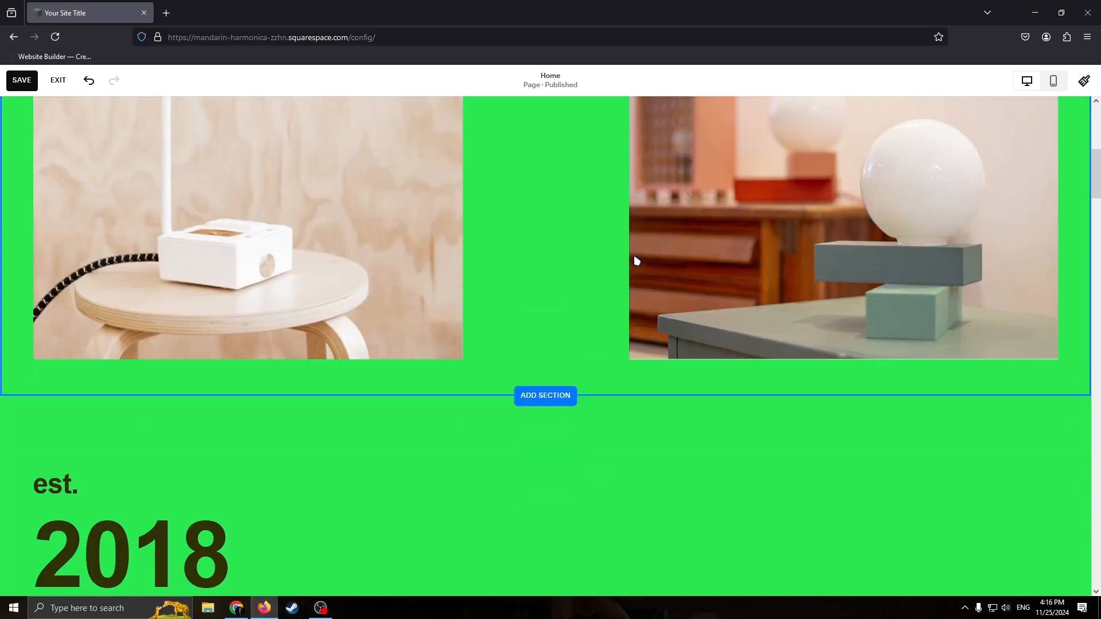
pyautogui.scroll(-11, 633, 282)
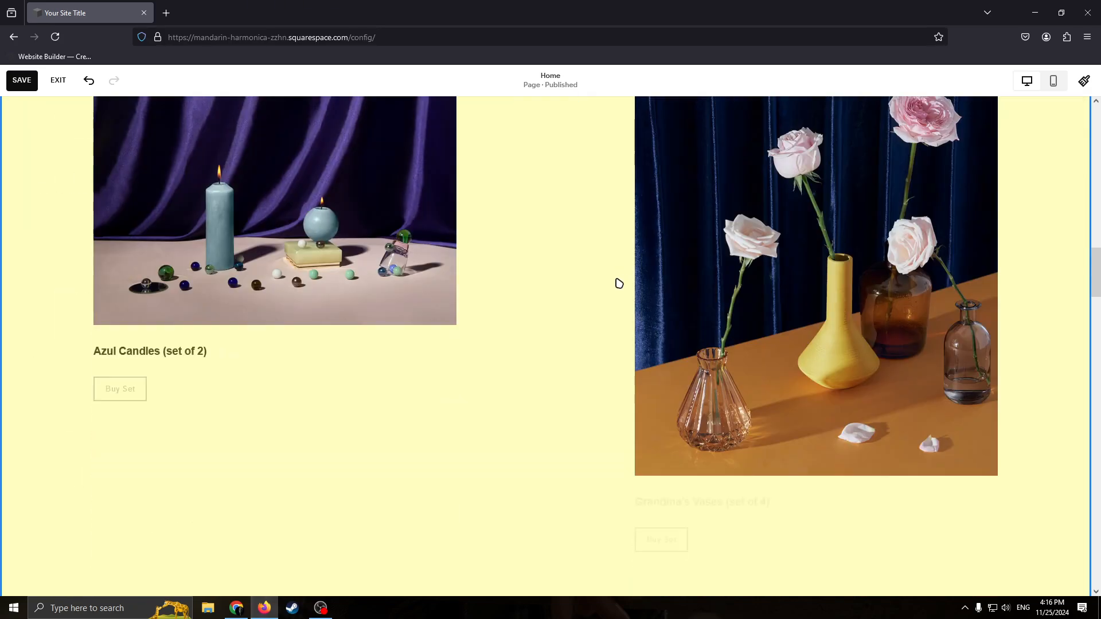
pyautogui.scroll(-12, 631, 292)
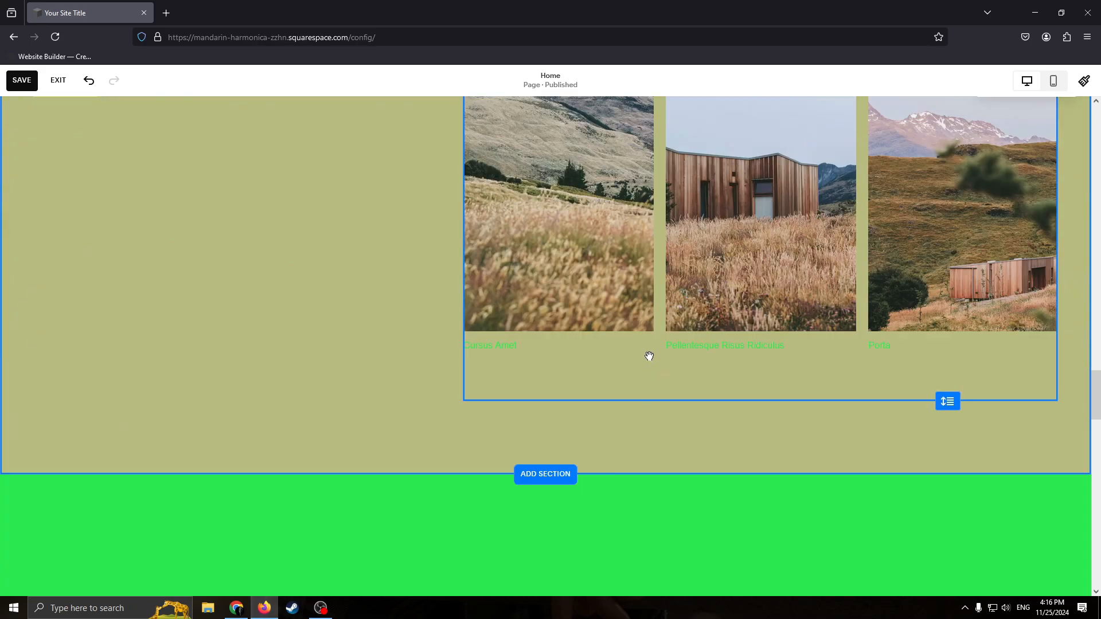
pyautogui.scroll(-4, 666, 362)
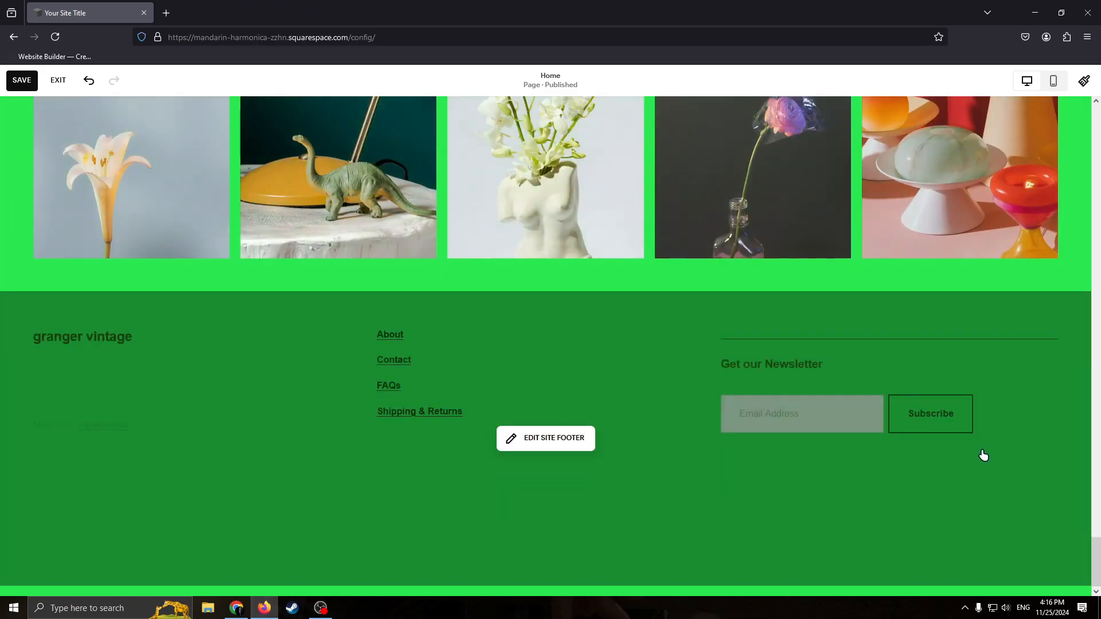
pyautogui.scroll(4, 577, 331)
# Add a blank section between the est. 2018 section and the New Arrivals section.
pyautogui.scroll(20, 577, 331)
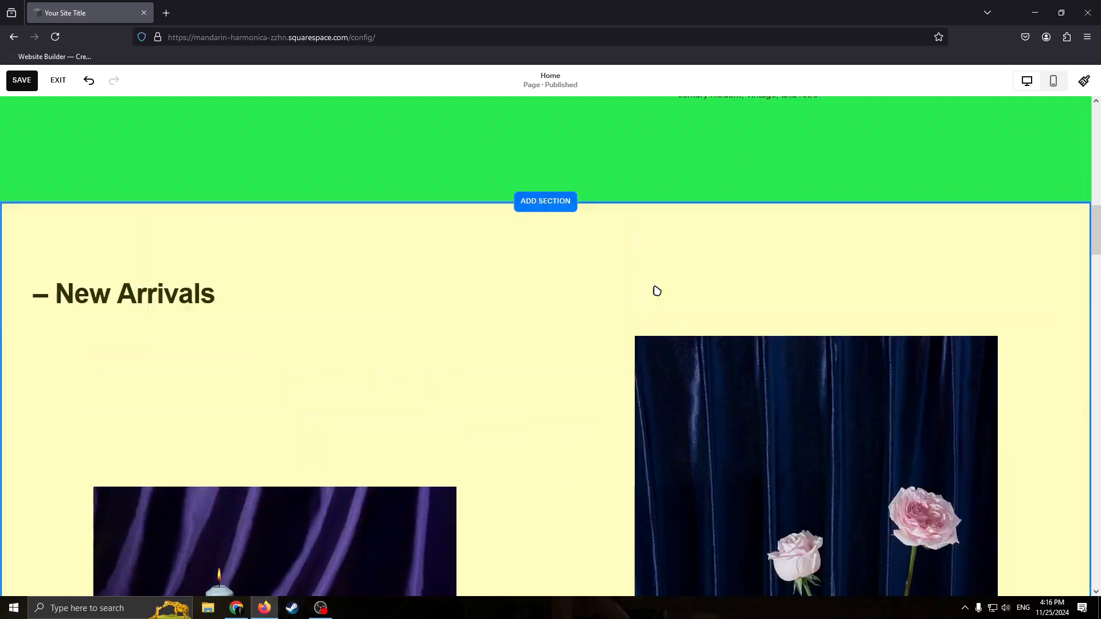
pyautogui.click(545, 258)
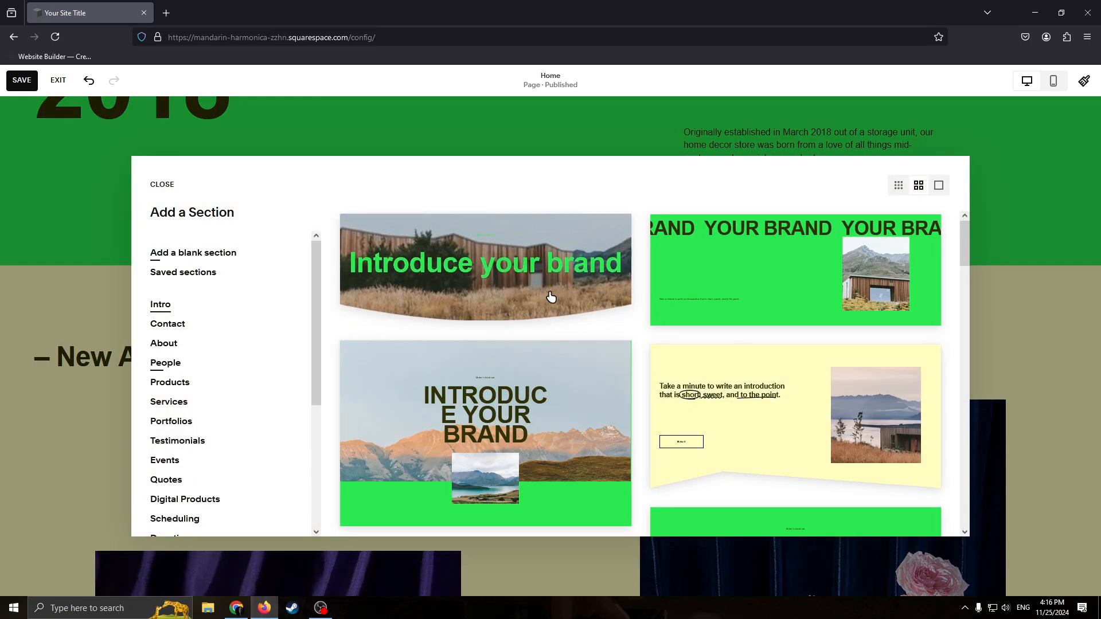
pyautogui.scroll(-1, 171, 323)
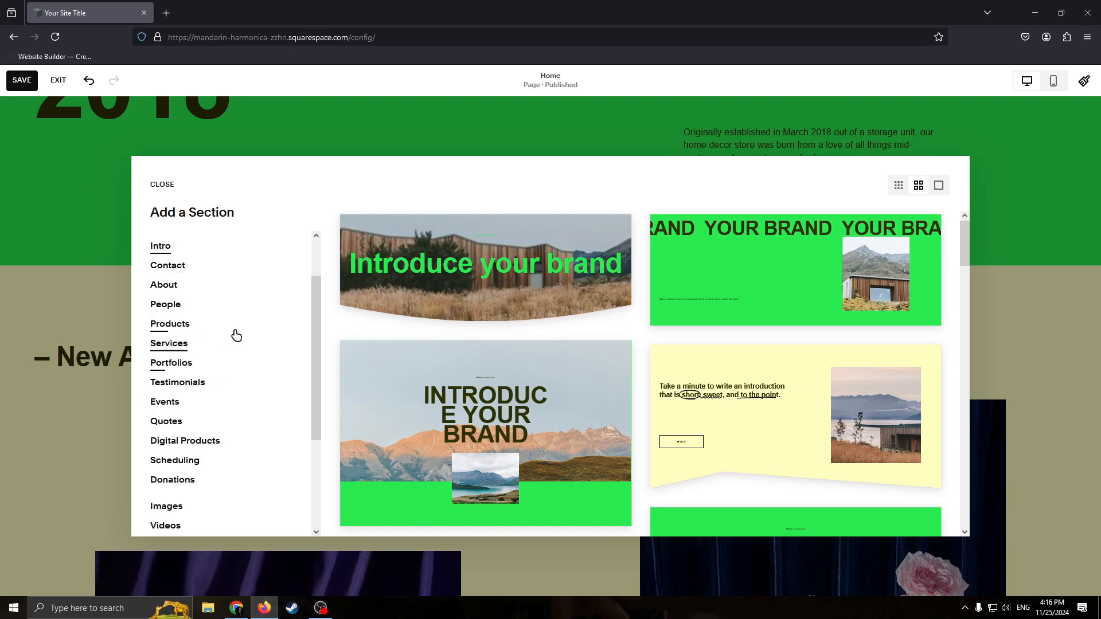
pyautogui.scroll(1, 260, 325)
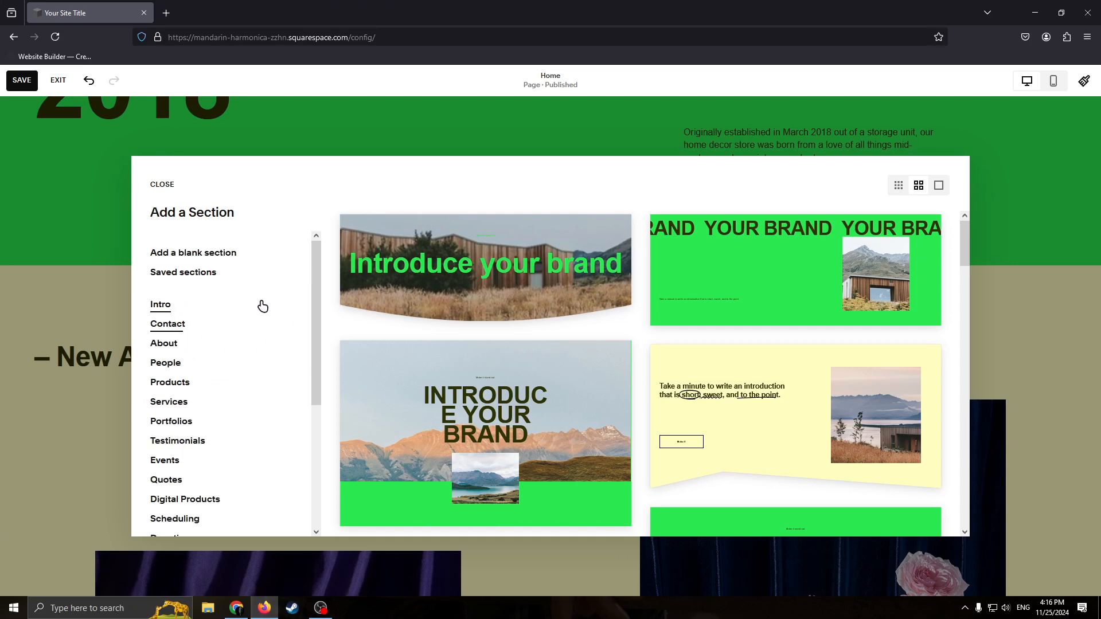
pyautogui.click(199, 255)
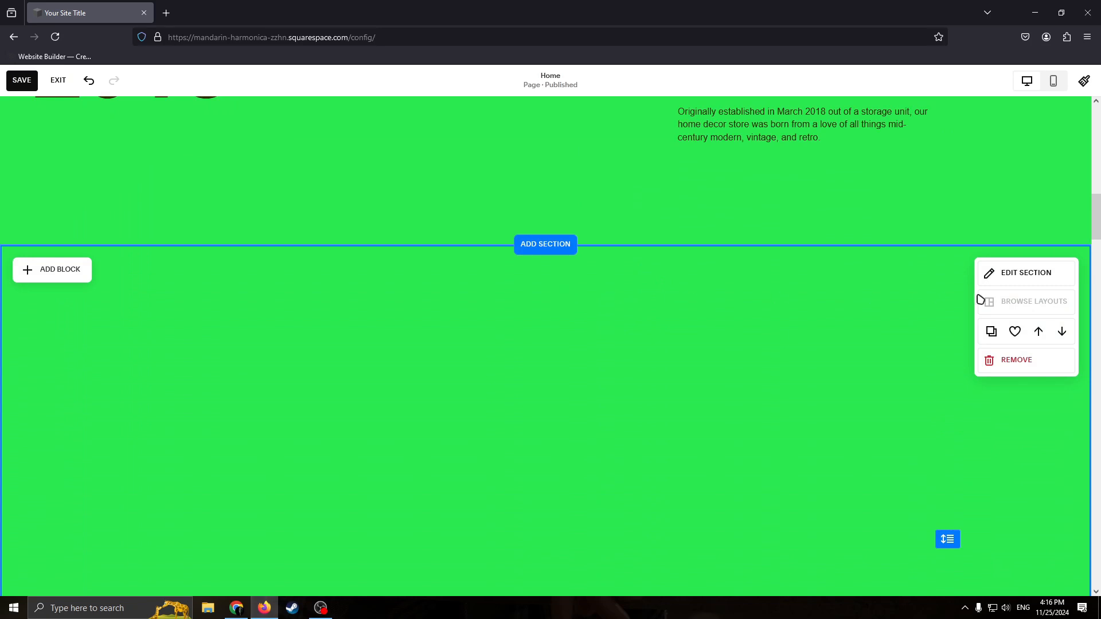
# Examine the new blank section's design, color and background settings.
pyautogui.click(1021, 280)
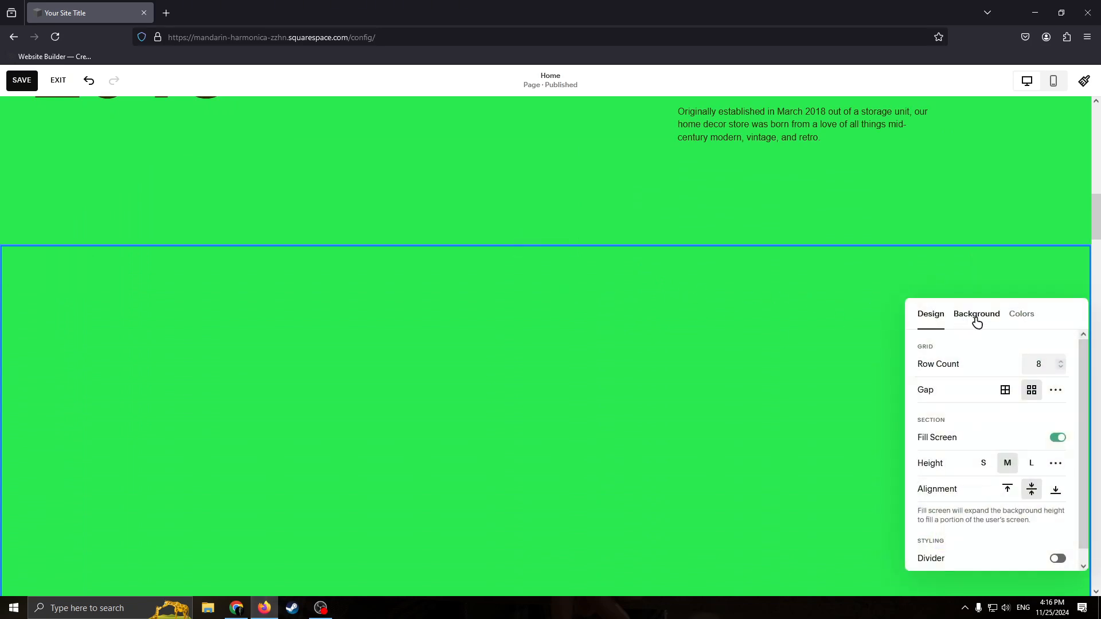
pyautogui.click(1020, 315)
pyautogui.click(982, 316)
pyautogui.click(947, 313)
pyautogui.click(751, 343)
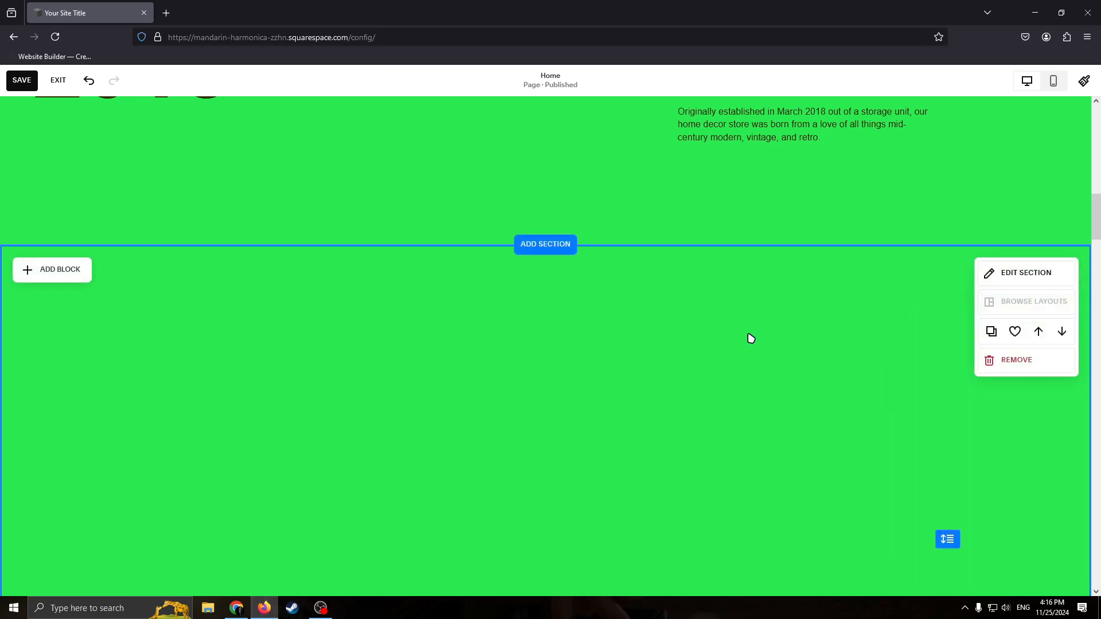
# Add a text block to the blank section and enlarge it to nearly half the section's width.
pyautogui.scroll(-1, 371, 322)
pyautogui.click(60, 213)
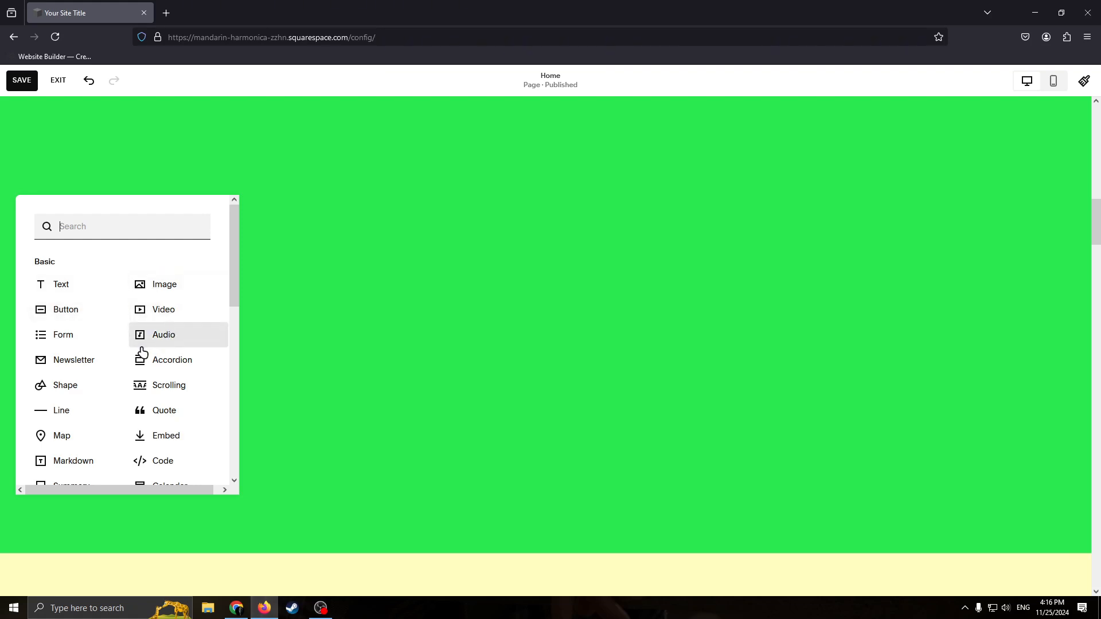
pyautogui.scroll(-3, 155, 353)
pyautogui.scroll(3, 173, 339)
pyautogui.click(320, 309)
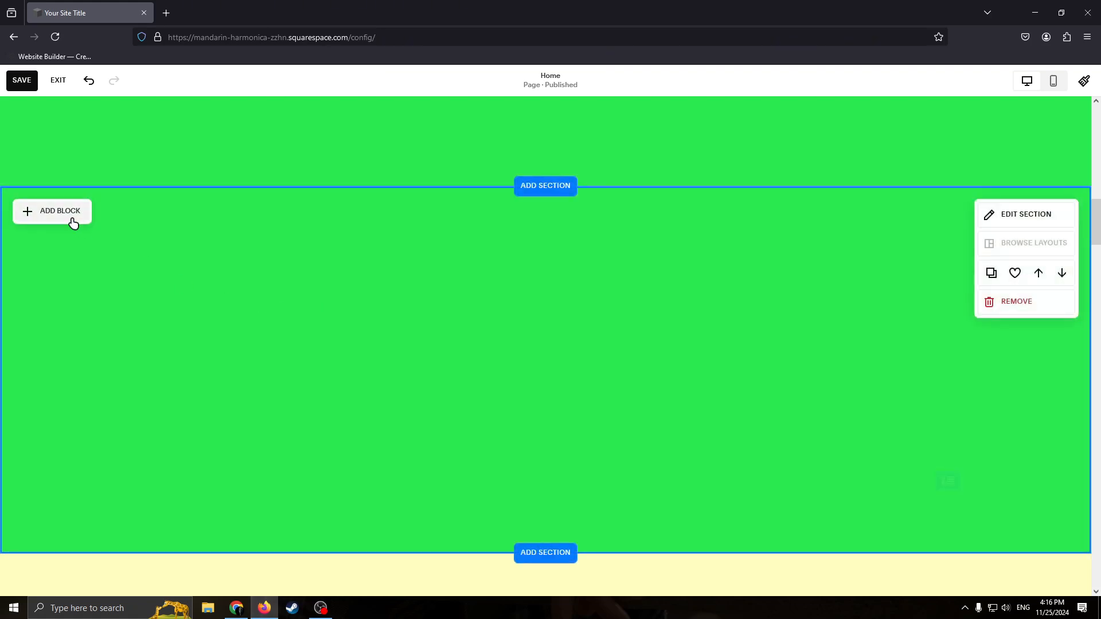
pyautogui.click(51, 218)
pyautogui.click(49, 290)
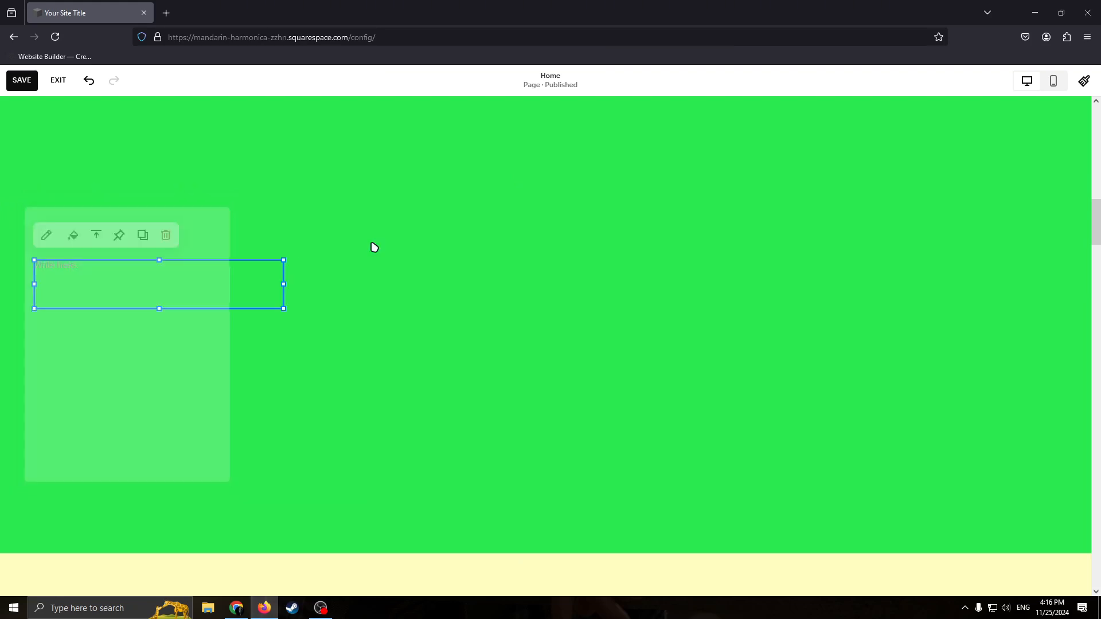
pyautogui.moveTo(290, 314); pyautogui.dragTo(465, 401)
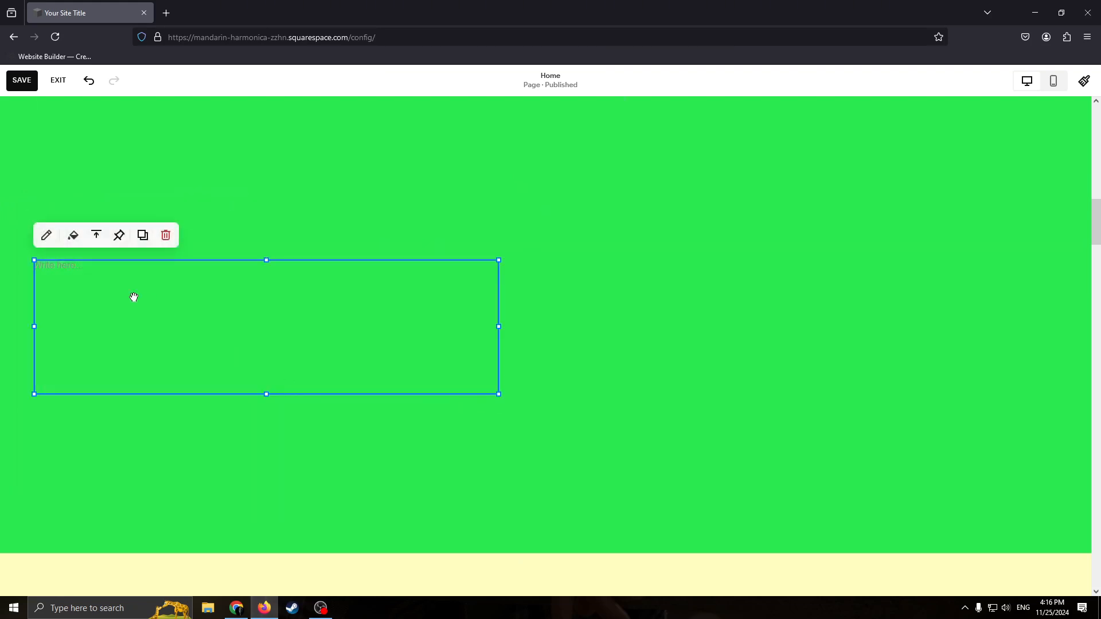
# Enter "Welcome" in the new text block and scale the text to fill the block's width.
pyautogui.click(46, 236)
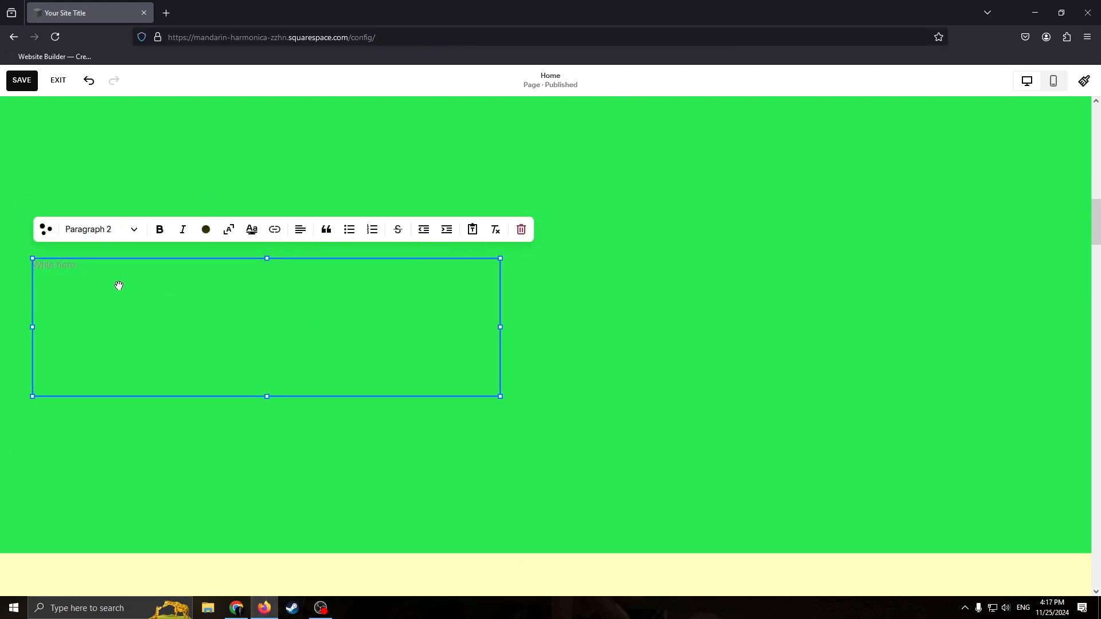
pyautogui.click(79, 271)
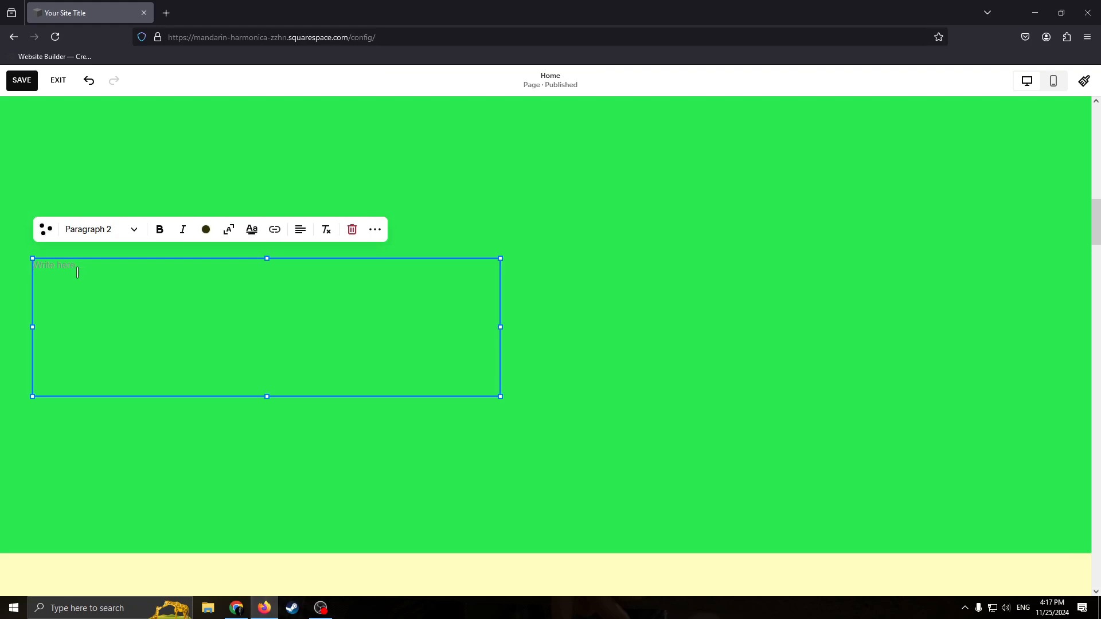
pyautogui.write('Welcome')
pyautogui.click(230, 229)
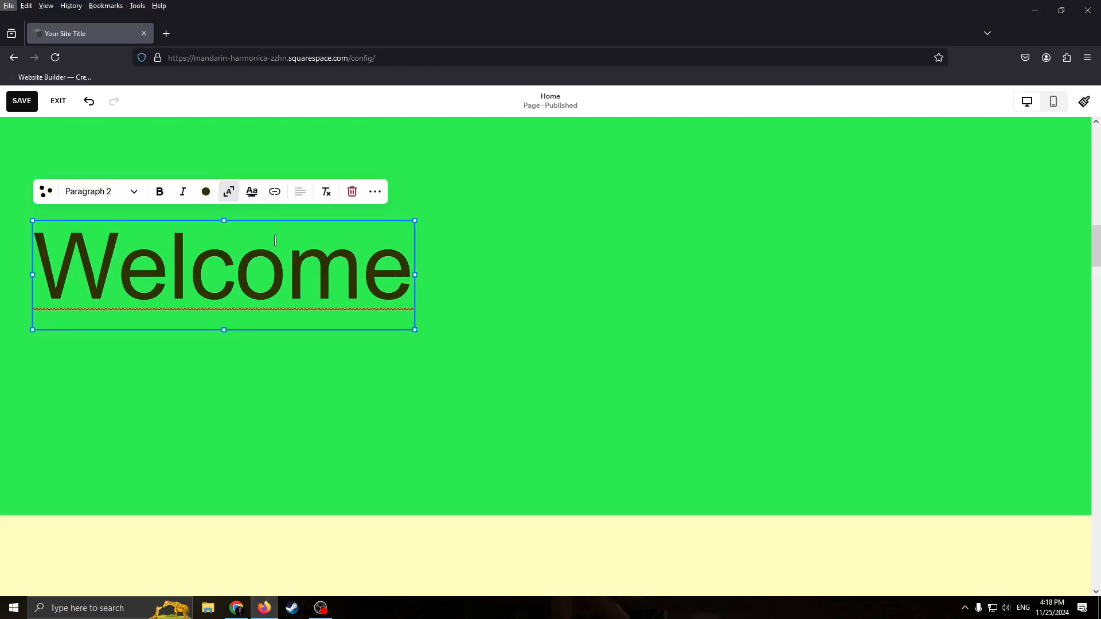
pyautogui.scroll(-1, 318, 288)
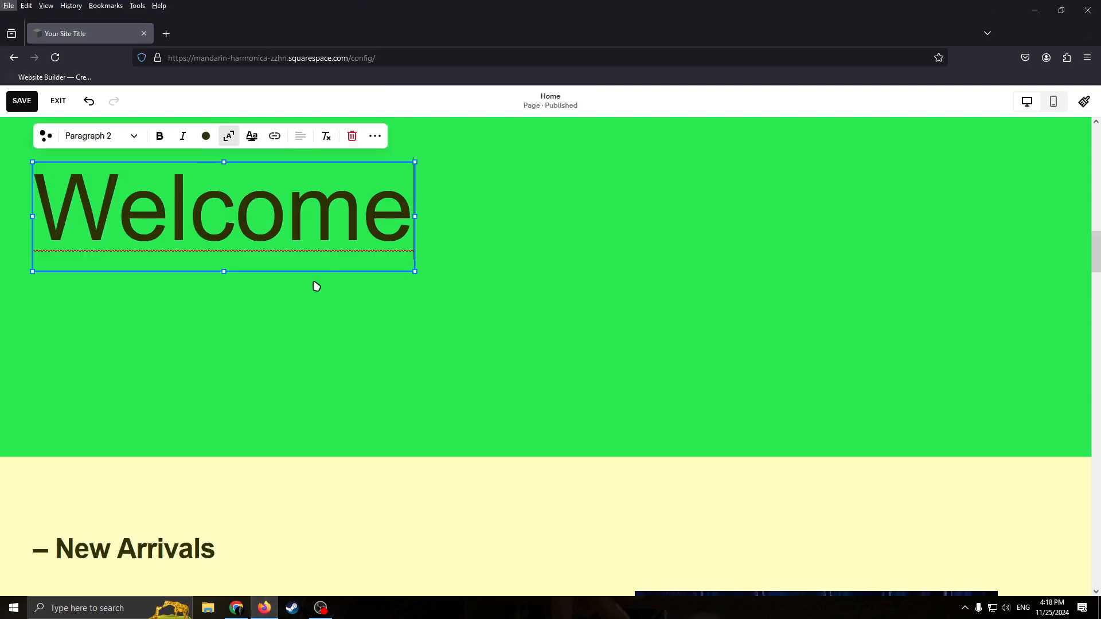
pyautogui.scroll(2, 174, 278)
pyautogui.scroll(-1, 448, 356)
pyautogui.scroll(2, 505, 351)
pyautogui.click(560, 346)
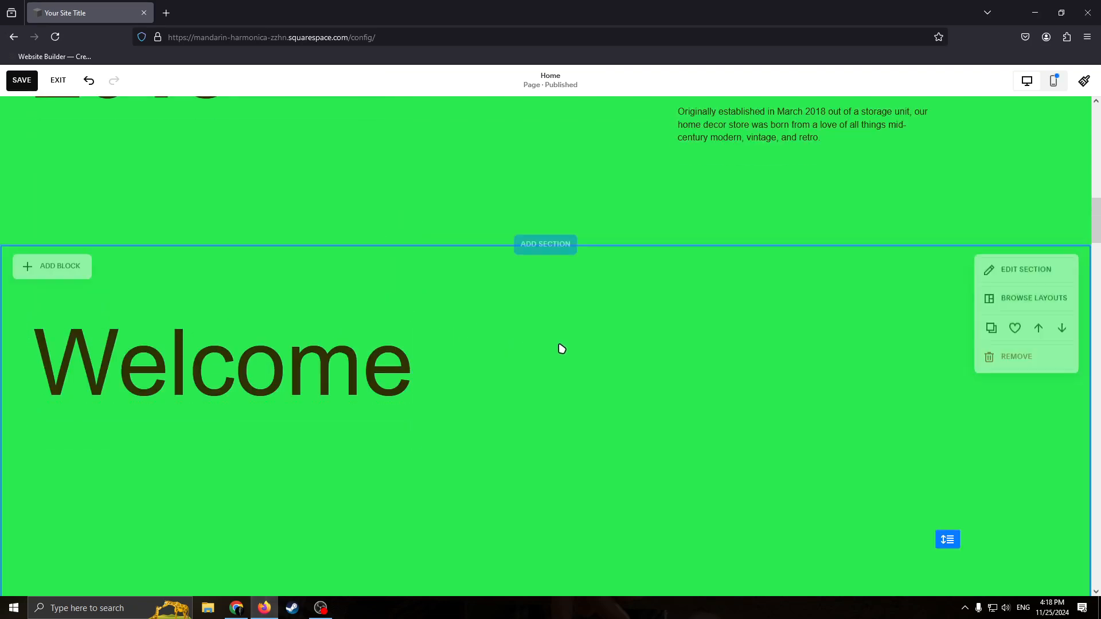
# Add an image block to the right of the Welcome text and view its image source options without choosing one.
pyautogui.scroll(1, 536, 332)
pyautogui.click(56, 327)
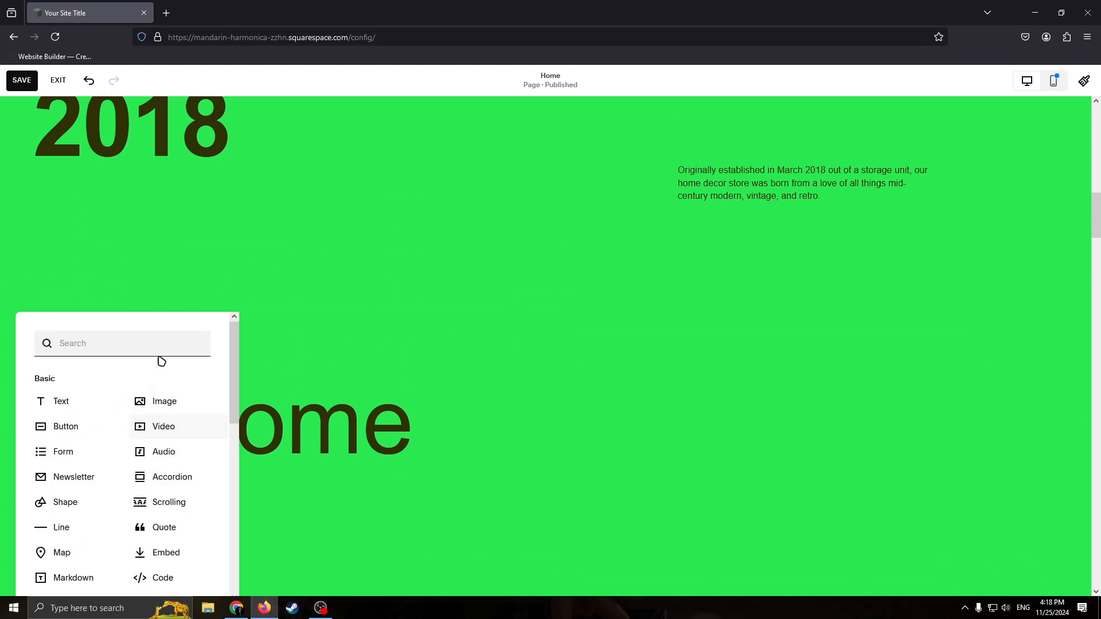
pyautogui.click(203, 406)
pyautogui.moveTo(206, 388); pyautogui.dragTo(929, 397)
pyautogui.scroll(-1, 912, 425)
pyautogui.click(889, 450)
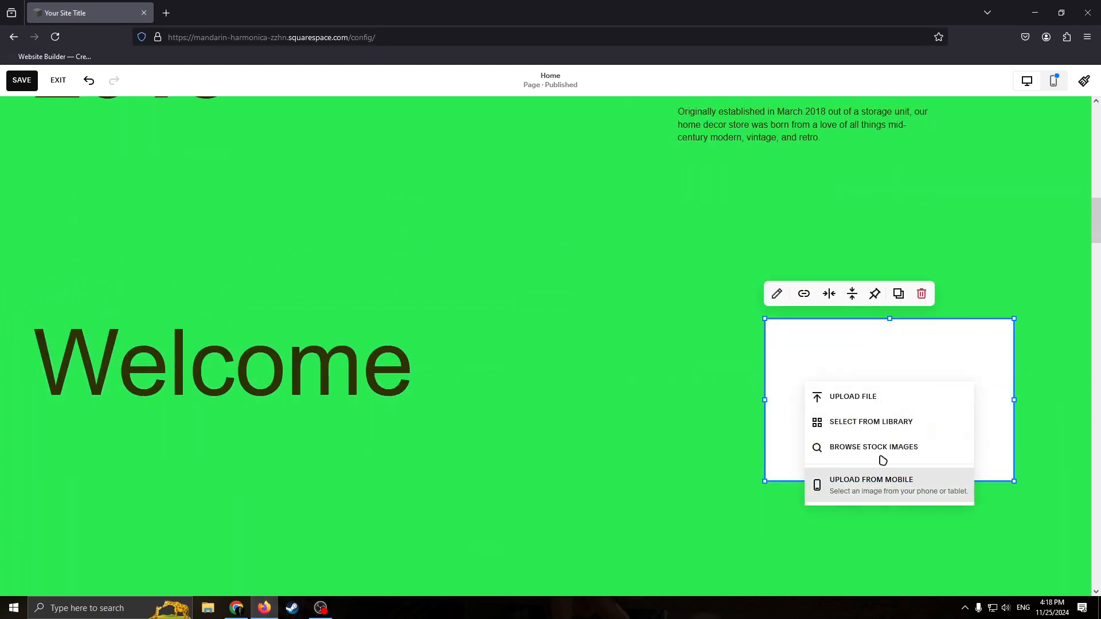
pyautogui.click(814, 541)
# Remove the New Arrivals section from the Home page.
pyautogui.scroll(-10, 681, 256)
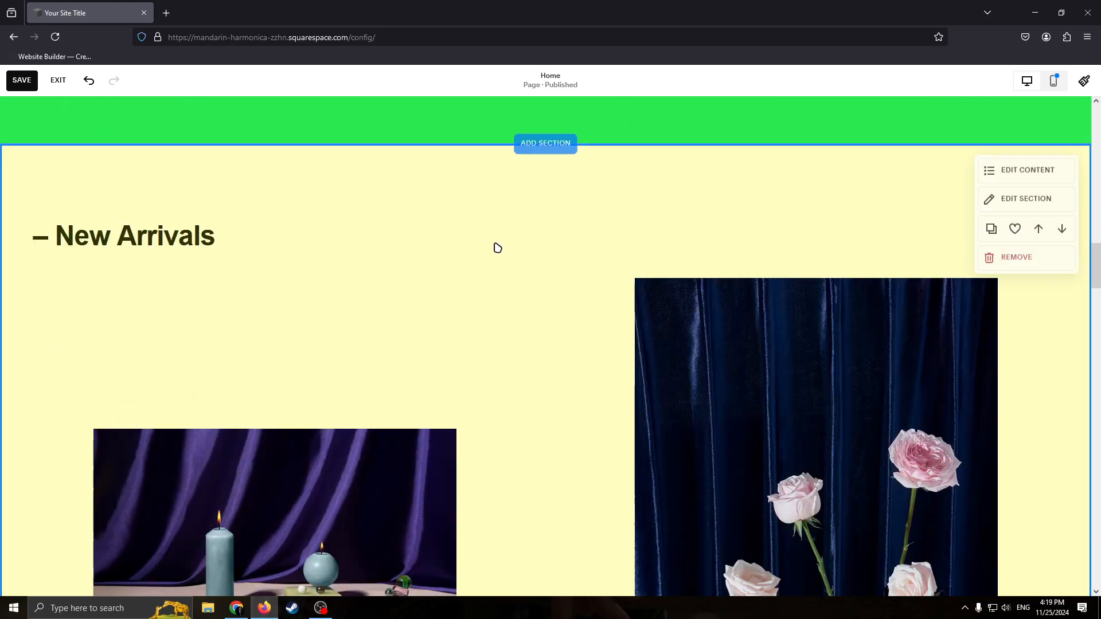
pyautogui.scroll(-1, 619, 210)
pyautogui.scroll(5, 848, 265)
pyautogui.scroll(-4, 989, 366)
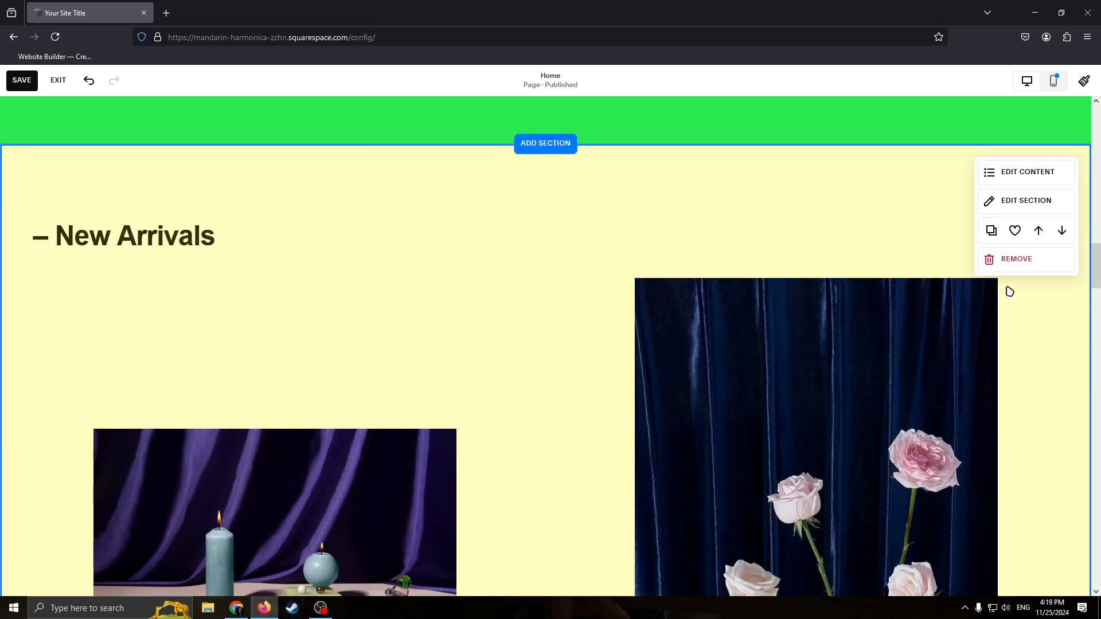
pyautogui.scroll(2, 721, 323)
pyautogui.click(1016, 258)
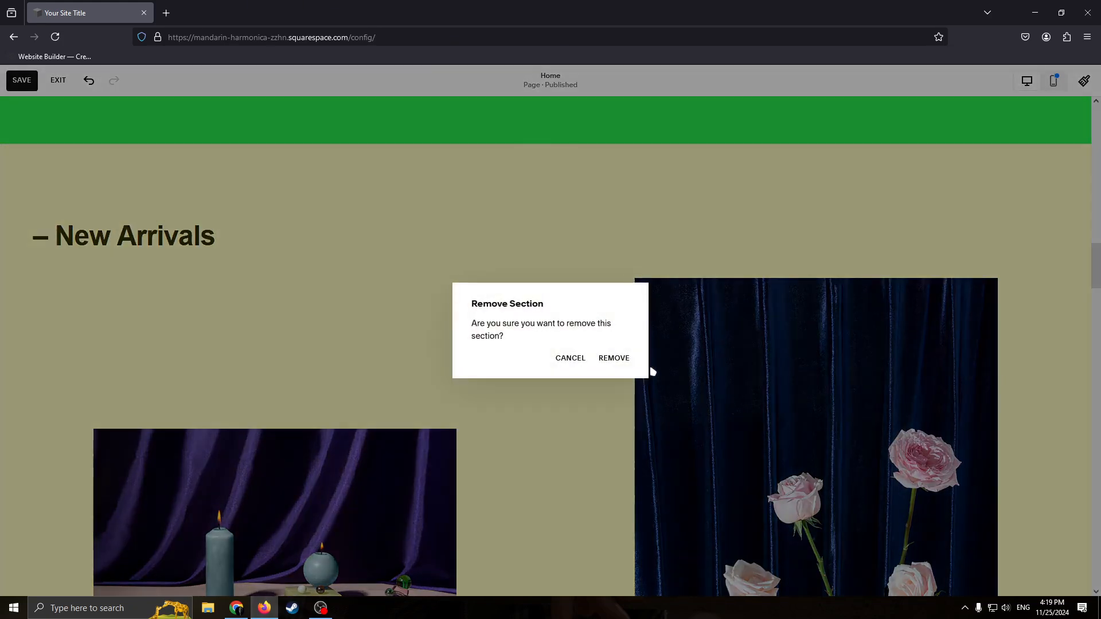
pyautogui.click(614, 358)
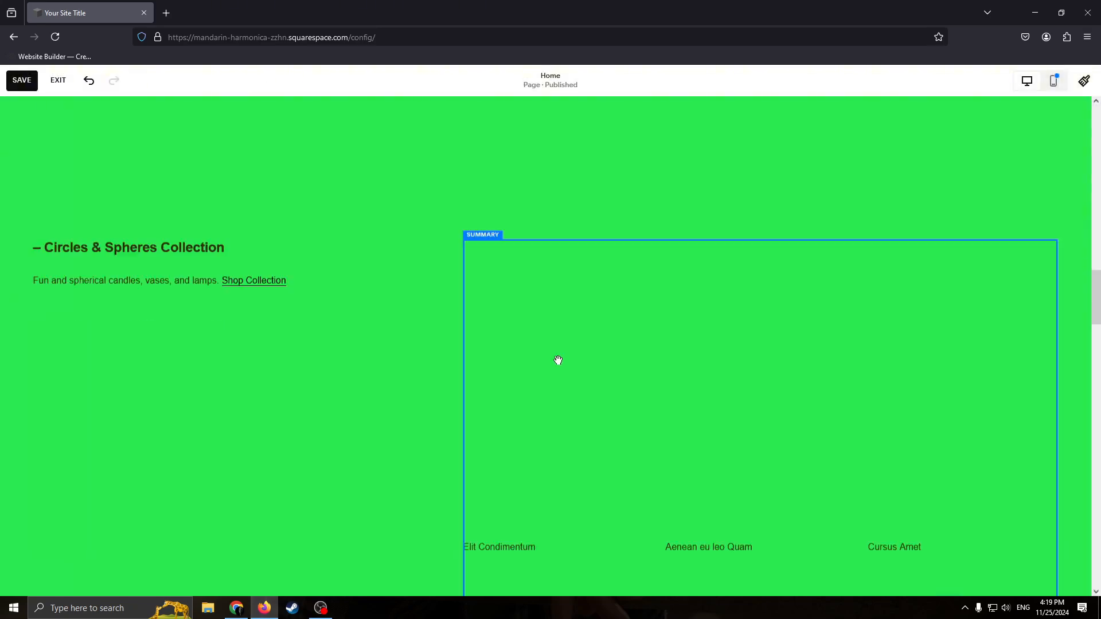
# Try different positions for the Found Florals Collection's summary block, then move it back to its original place beside the text.
pyautogui.scroll(-3, 487, 297)
pyautogui.scroll(3, 488, 296)
pyautogui.scroll(-1, 452, 300)
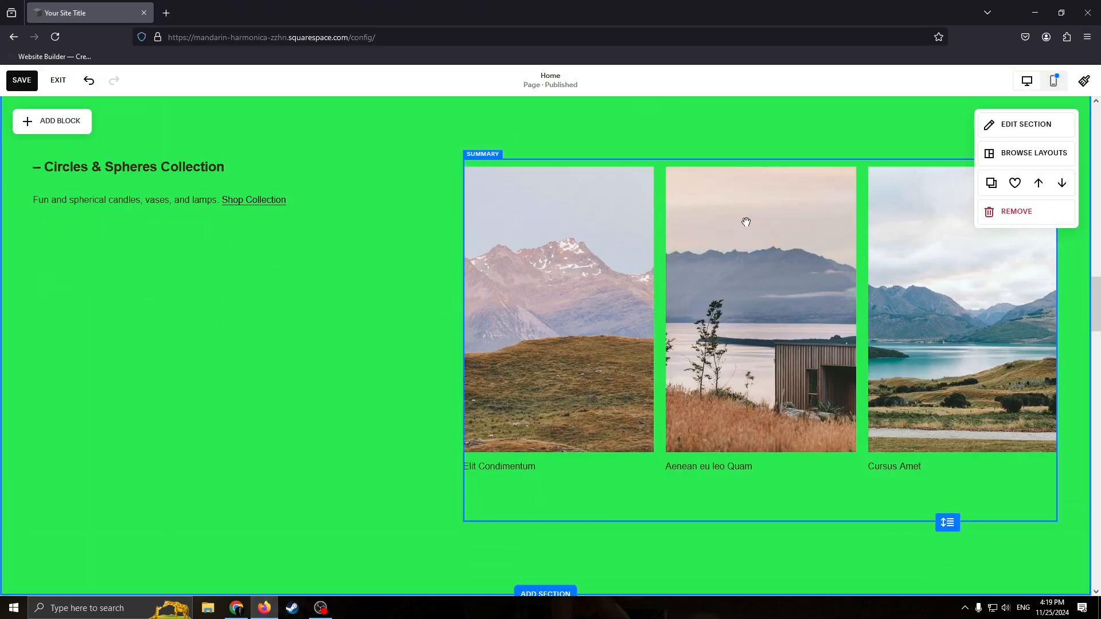
pyautogui.scroll(-1, 322, 243)
pyautogui.scroll(1, 407, 243)
pyautogui.scroll(-4, 660, 288)
pyautogui.scroll(-5, 661, 290)
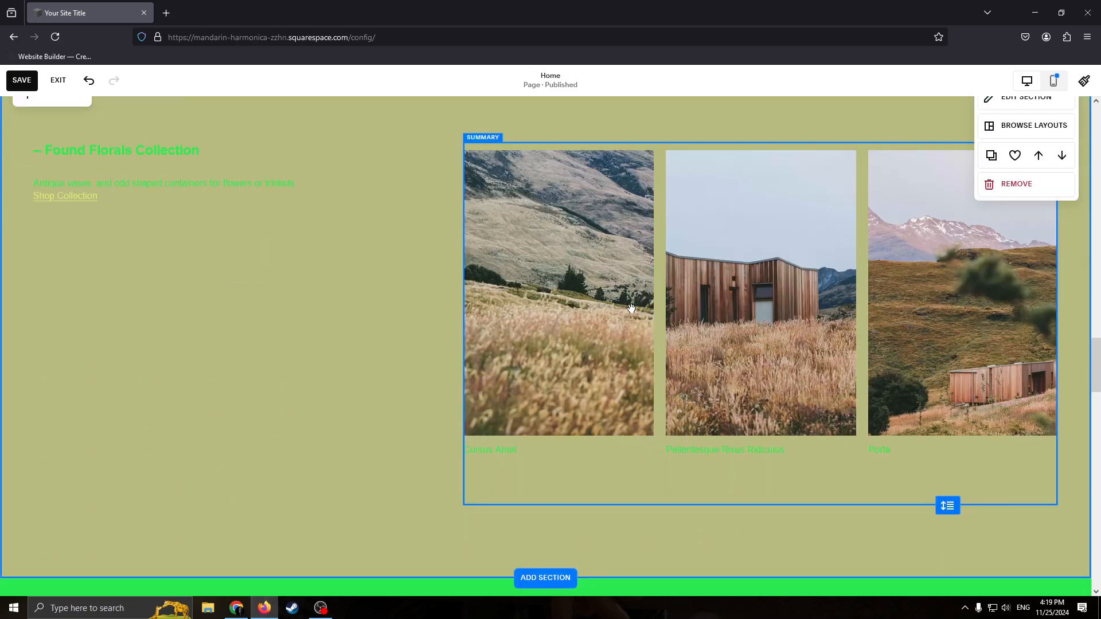
pyautogui.moveTo(590, 237); pyautogui.dragTo(196, 278)
pyautogui.click(132, 145)
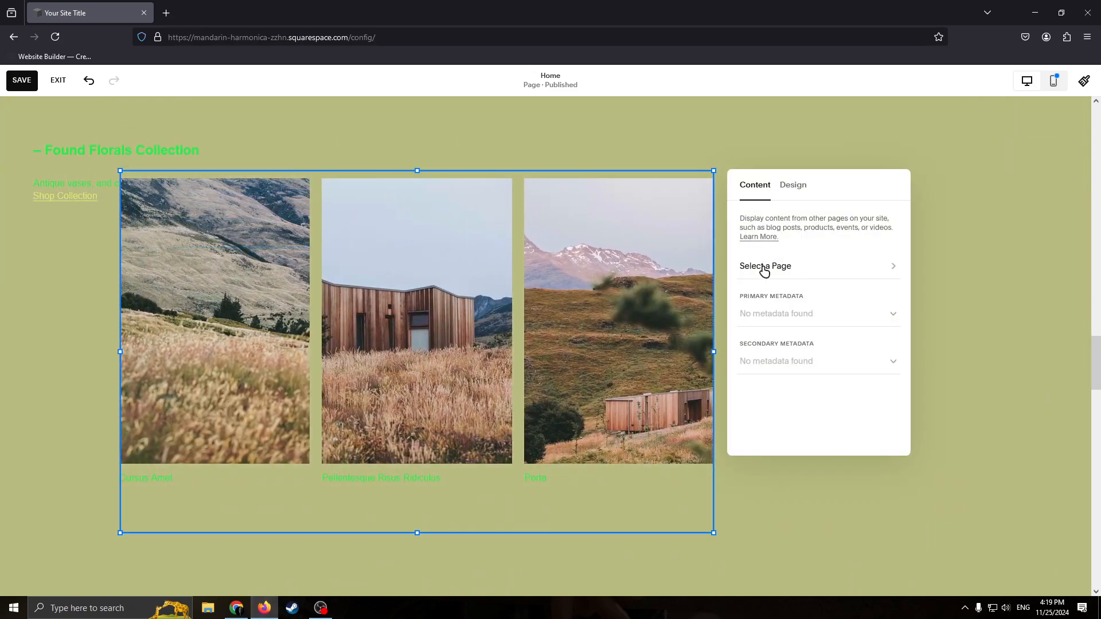
pyautogui.moveTo(571, 272); pyautogui.dragTo(1041, 278)
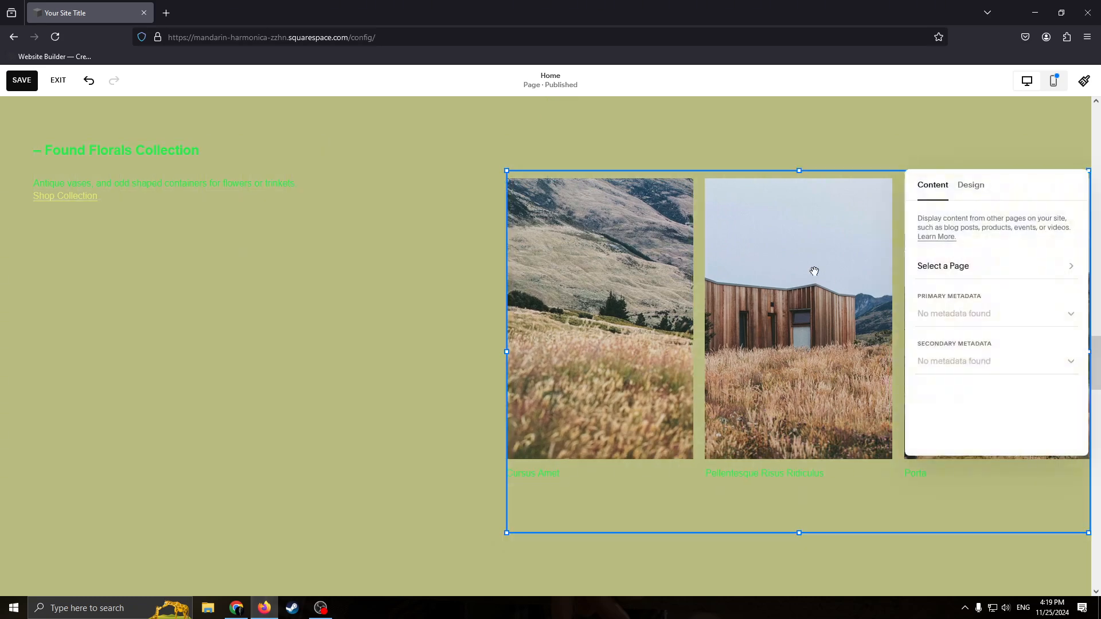
pyautogui.moveTo(814, 271); pyautogui.dragTo(688, 282)
pyautogui.moveTo(621, 301); pyautogui.dragTo(718, 235)
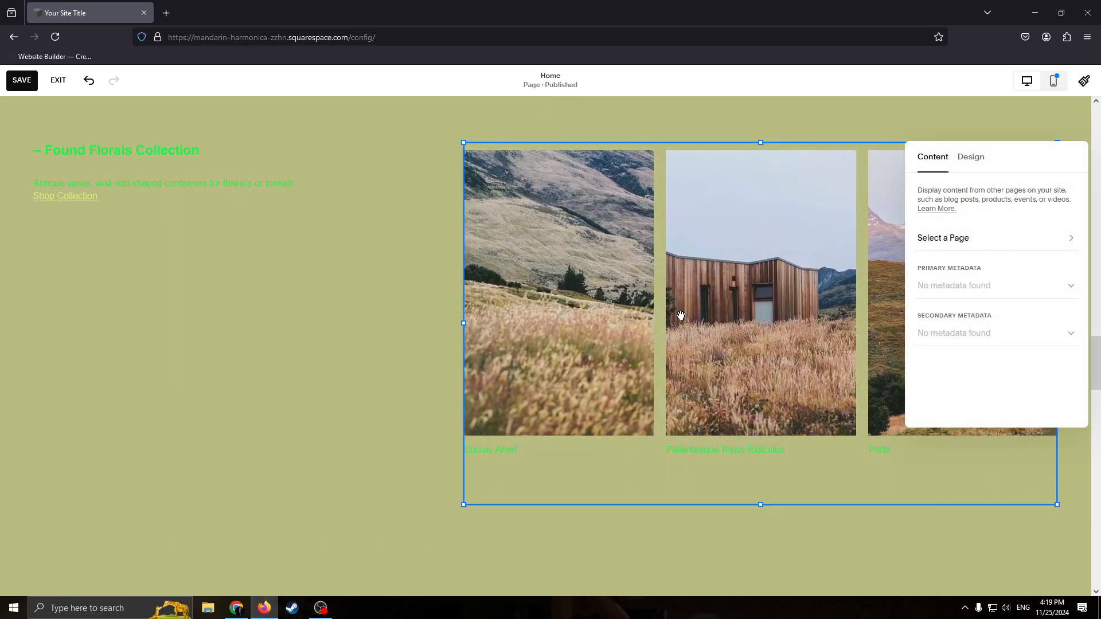
# Shrink the Found Florals summary block from its lower-left corner and view its content and design settings.
pyautogui.moveTo(474, 496); pyautogui.dragTo(530, 483)
pyautogui.click(850, 241)
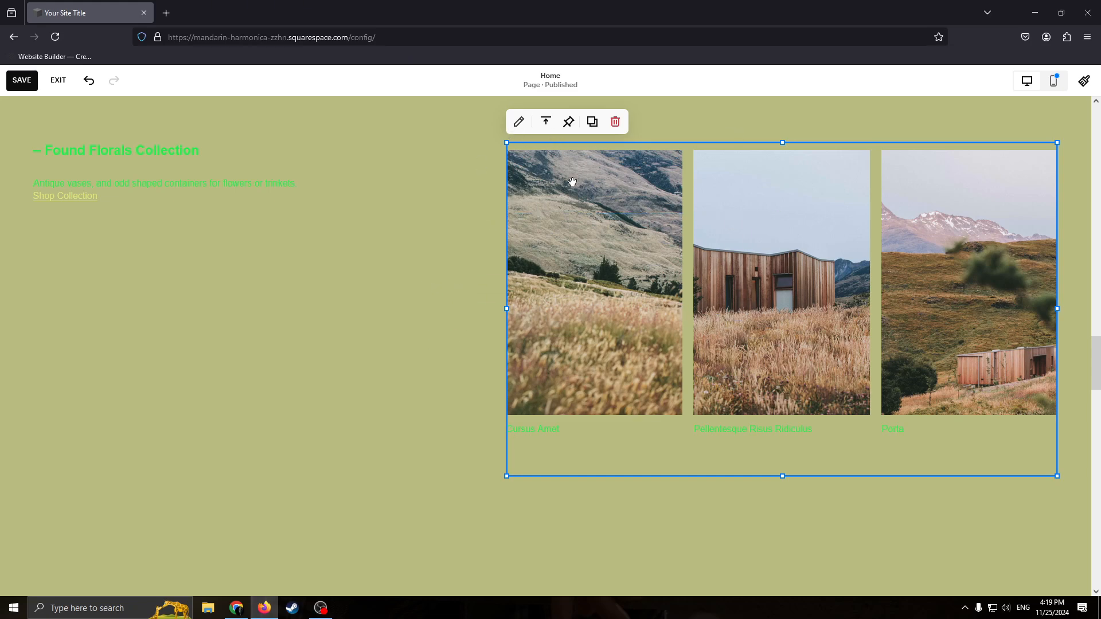
pyautogui.click(519, 121)
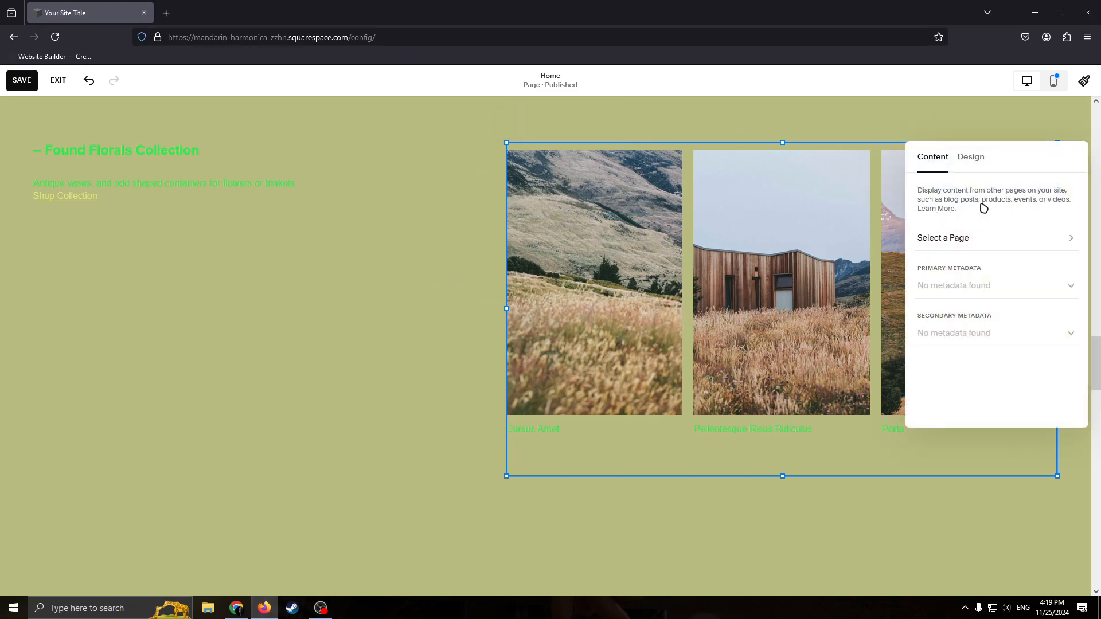
pyautogui.click(970, 159)
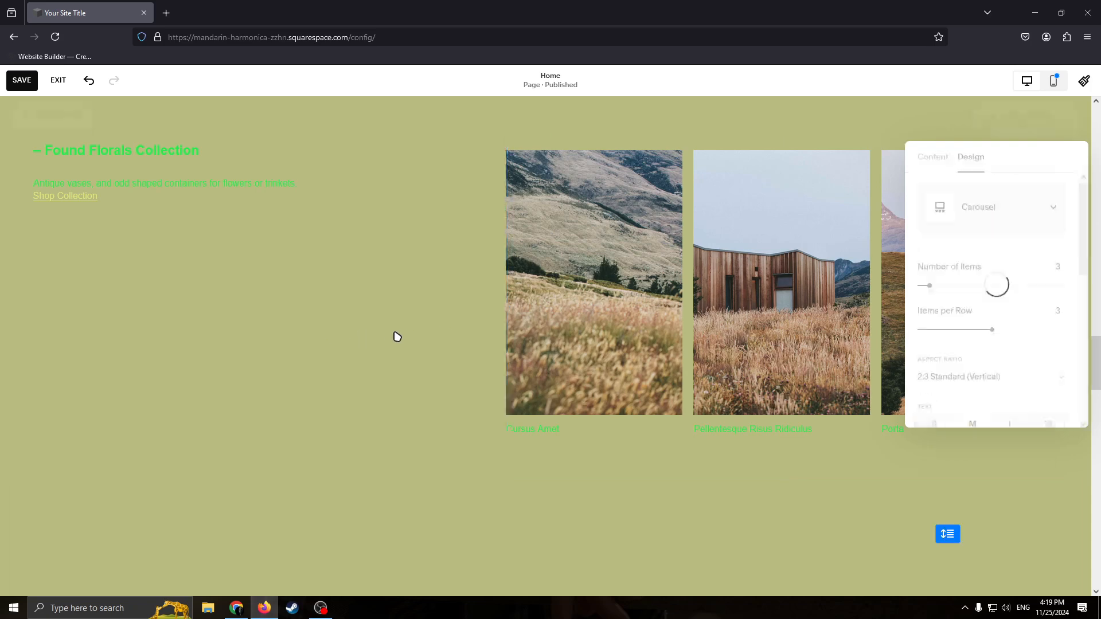
pyautogui.click(453, 325)
# Check the remaining sections below the Found Florals Collection and save the Home page.
pyautogui.scroll(-10, 504, 344)
pyautogui.scroll(10, 490, 332)
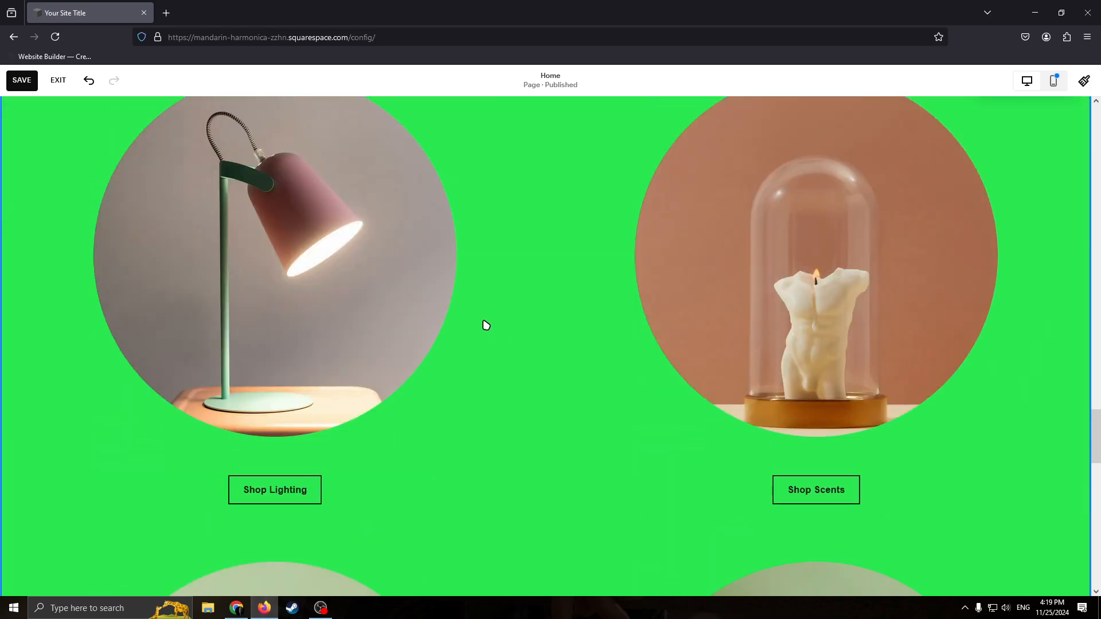
pyautogui.click(21, 81)
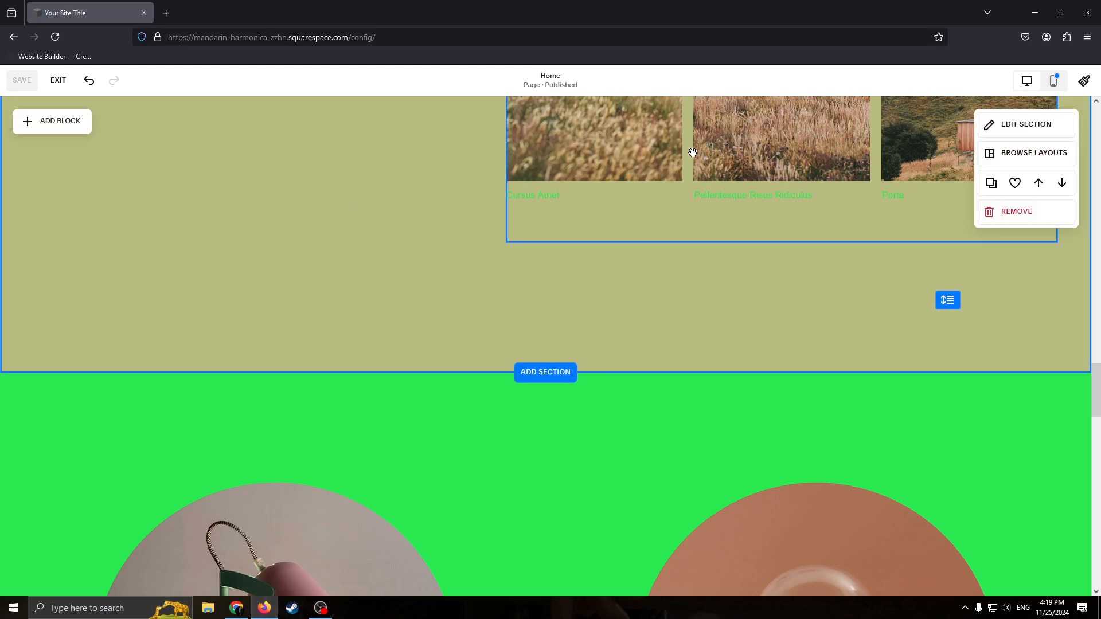
# Review the Home page's mobile layout from the header through the collection sections, then return to the desktop view.
pyautogui.click(1053, 81)
pyautogui.scroll(15, 596, 217)
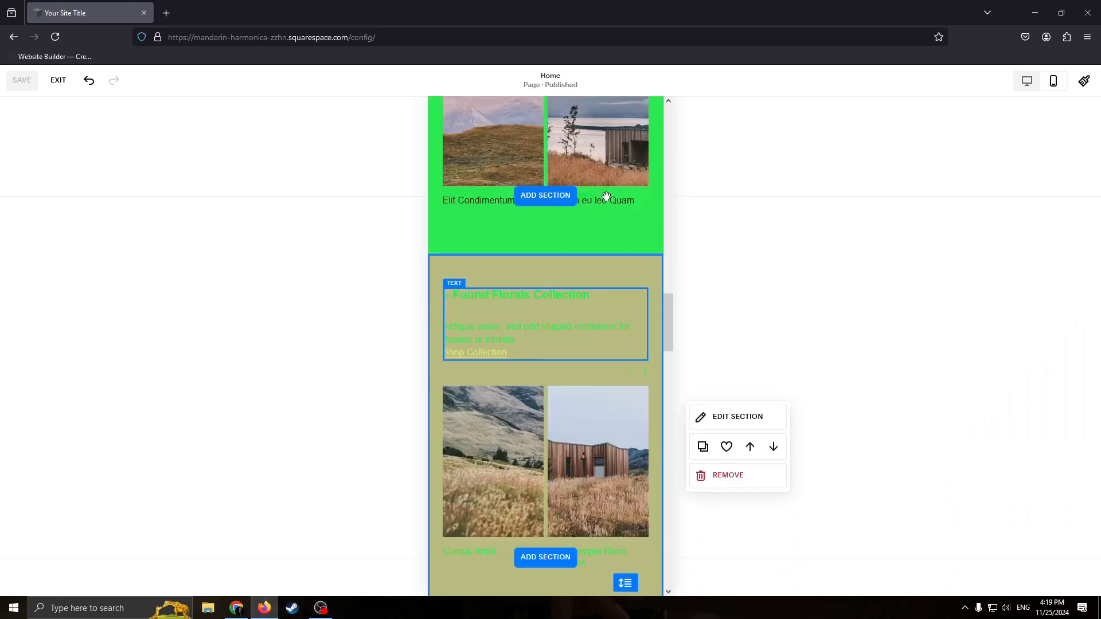
pyautogui.scroll(-4, 608, 204)
pyautogui.scroll(6, 602, 194)
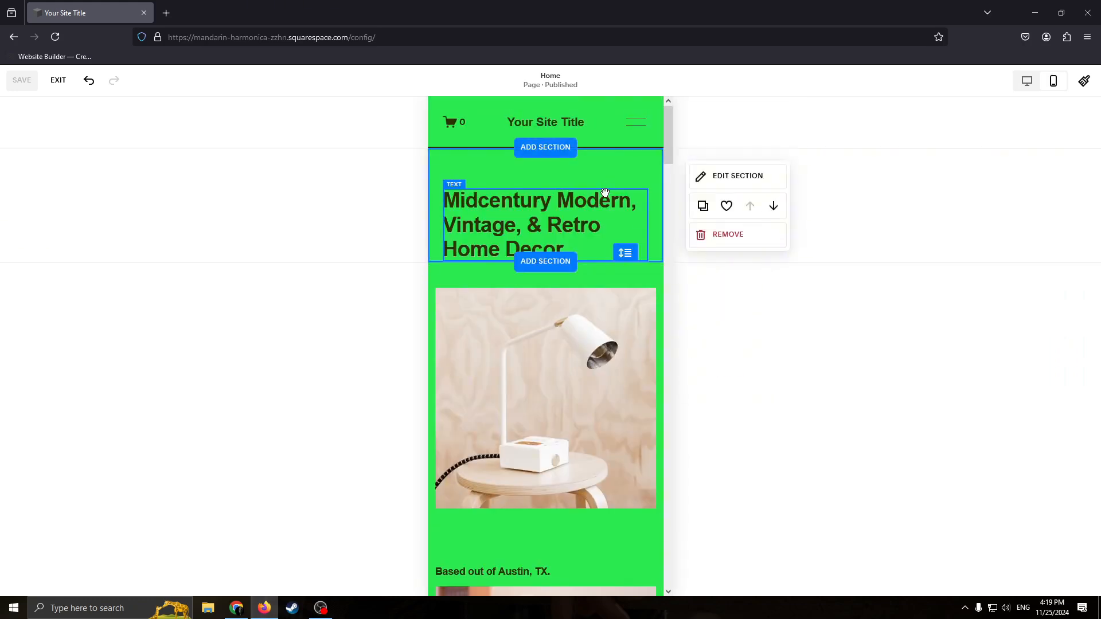
pyautogui.scroll(-4, 615, 219)
pyautogui.scroll(5, 625, 211)
pyautogui.scroll(-6, 590, 334)
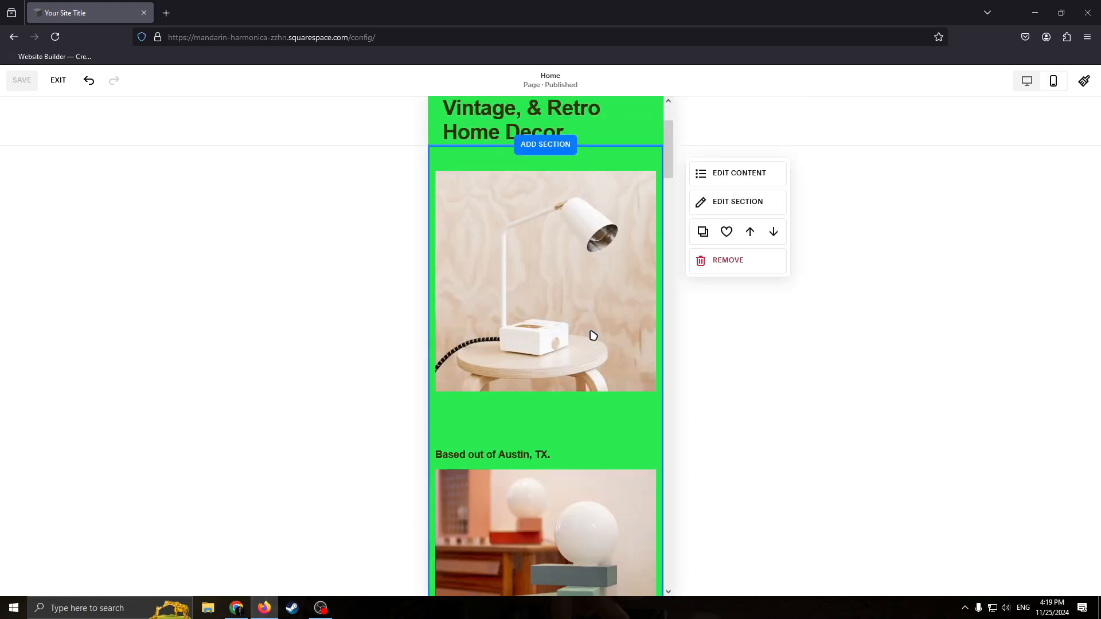
pyautogui.scroll(-8, 585, 307)
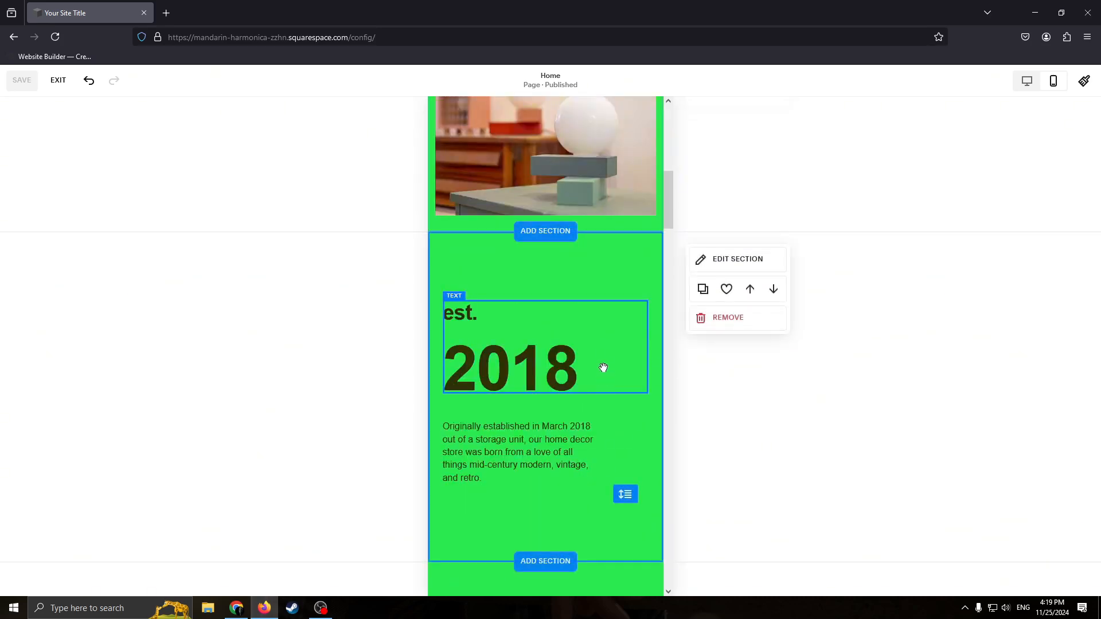
pyautogui.scroll(14, 607, 294)
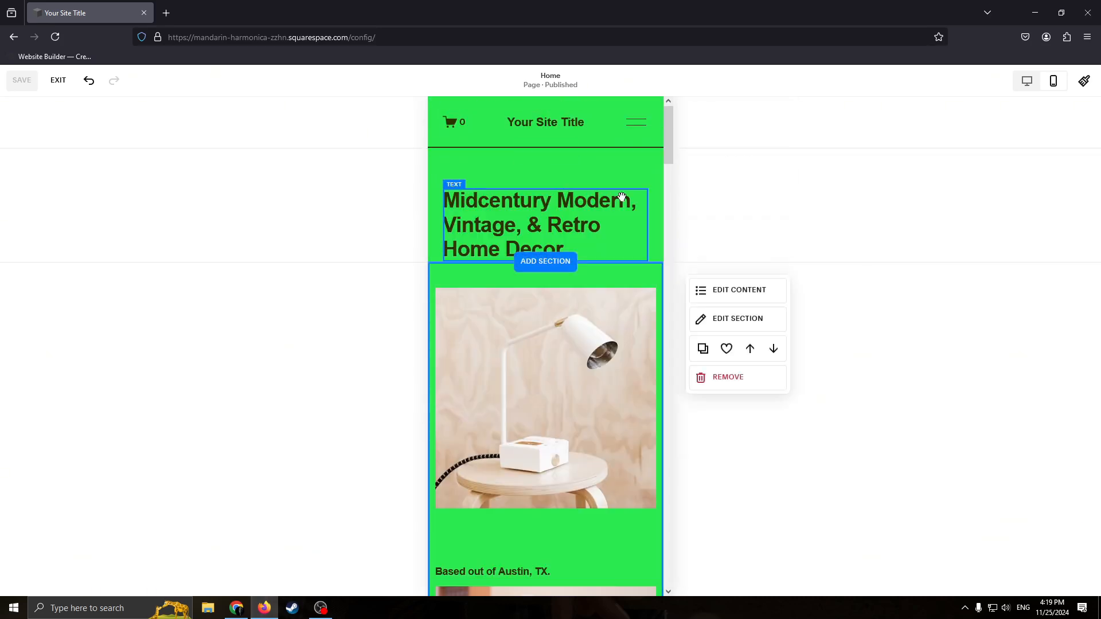
pyautogui.click(1026, 81)
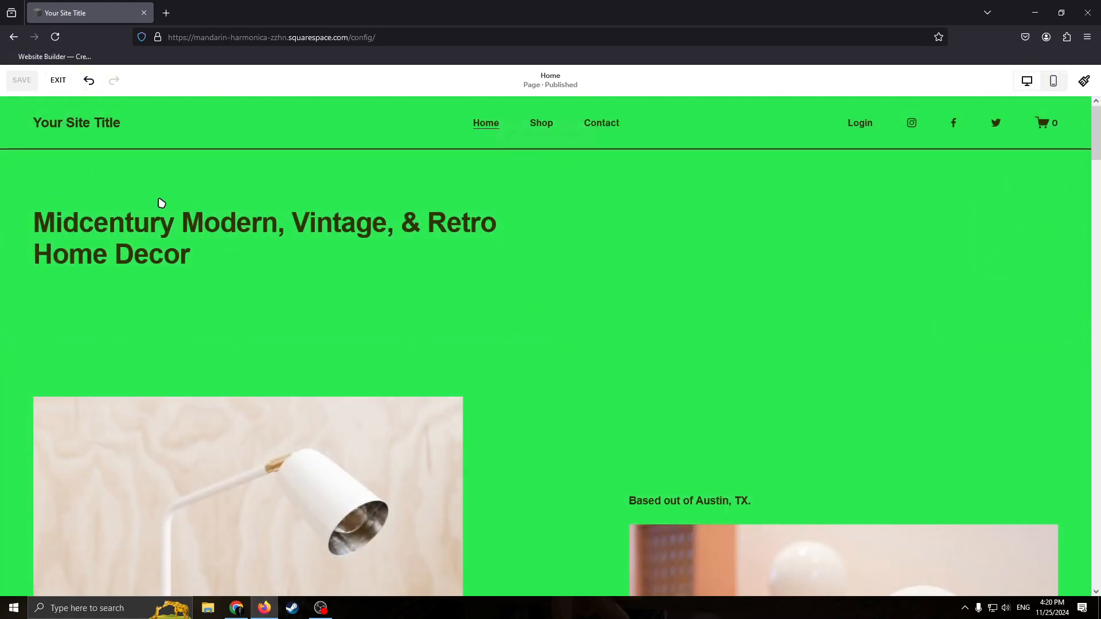
# Exit the page editor and compare the prices and core features of the Squarespace subscription plans.
pyautogui.click(58, 81)
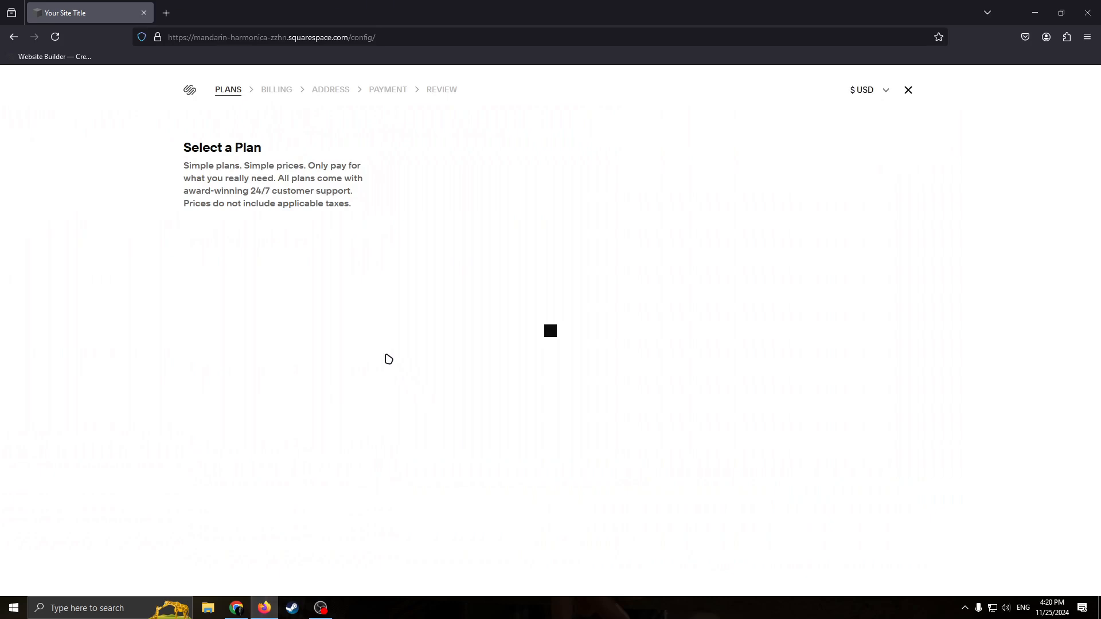
pyautogui.scroll(-3, 958, 332)
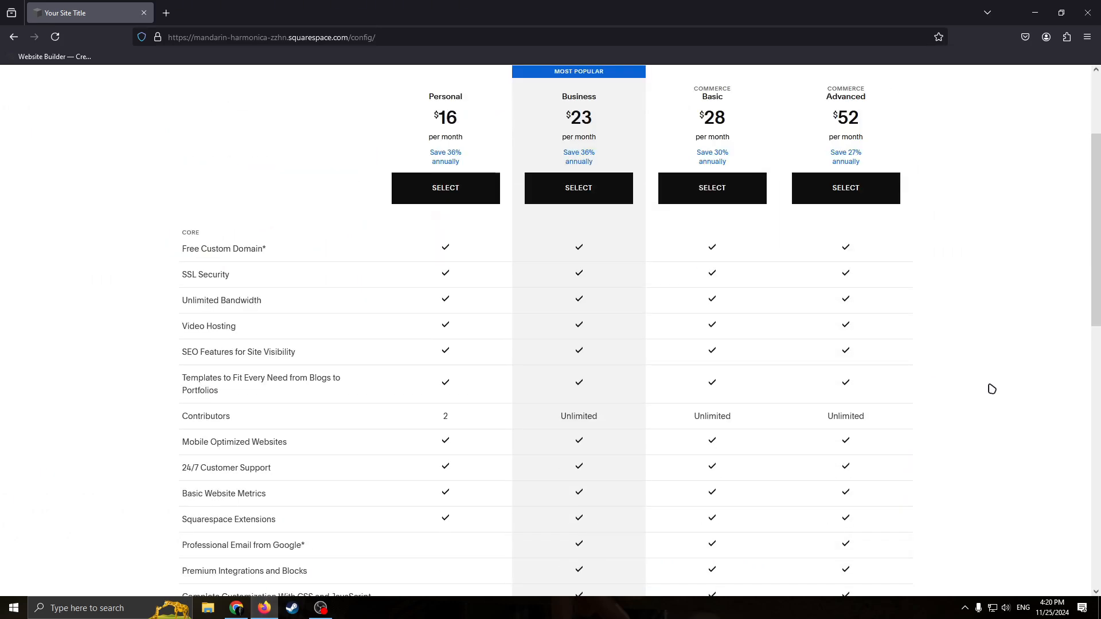
pyautogui.scroll(3, 993, 390)
pyautogui.scroll(-2, 959, 400)
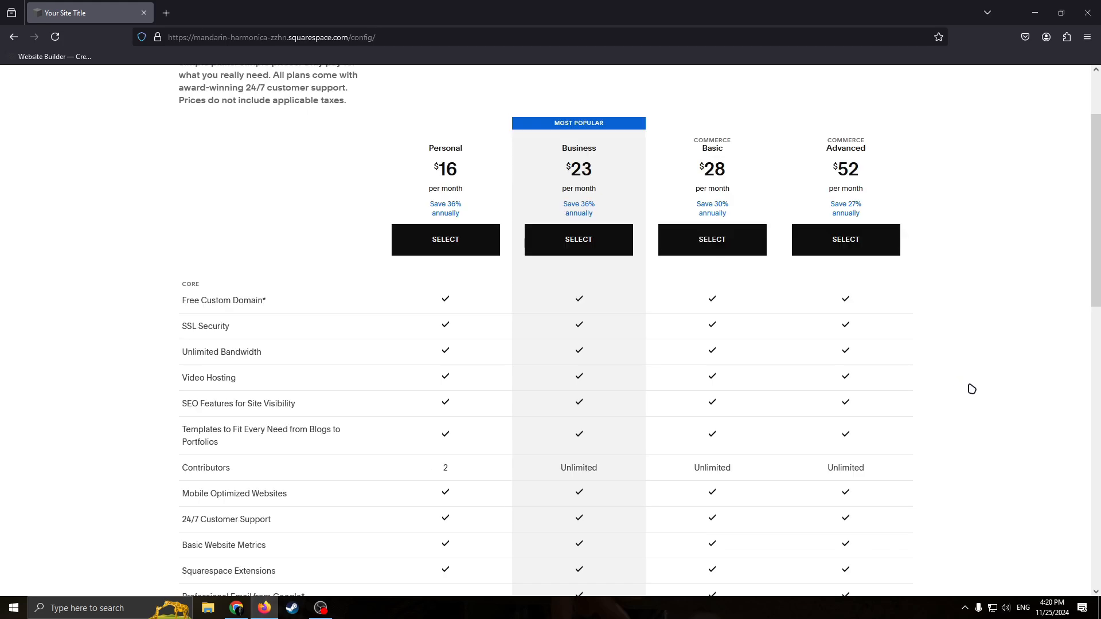
pyautogui.scroll(-1, 994, 374)
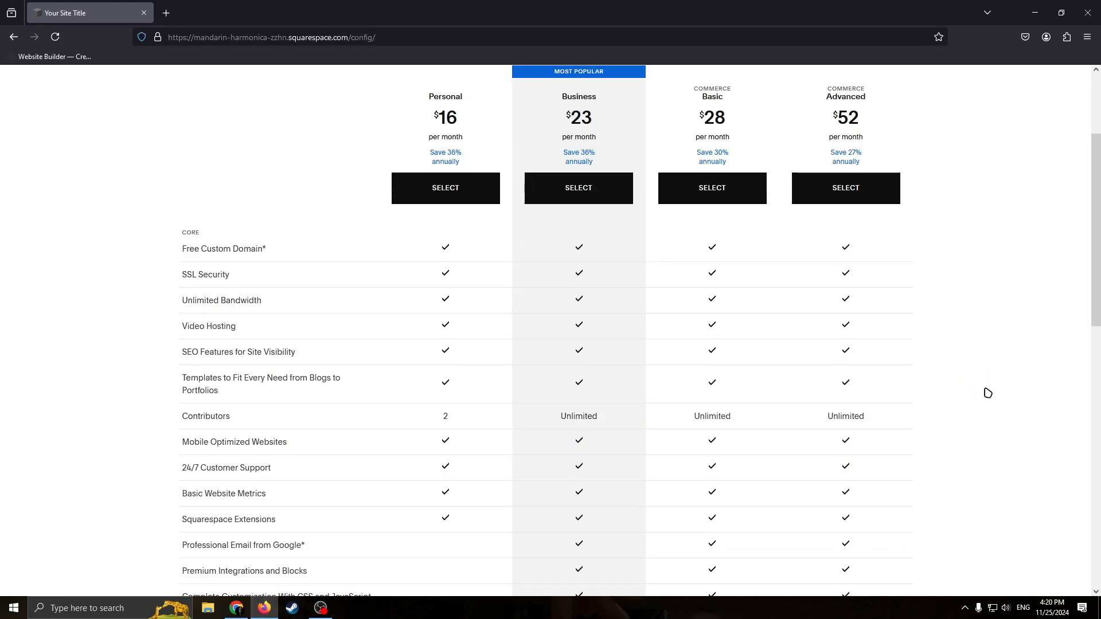
# Compare the Commerce Basic and Commerce Advanced plans with the Business plan by name and monthly price.
pyautogui.scroll(2, 1032, 387)
pyautogui.scroll(-2, 1044, 372)
pyautogui.scroll(1, 1011, 378)
pyautogui.scroll(-1, 1011, 377)
pyautogui.scroll(2, 631, 142)
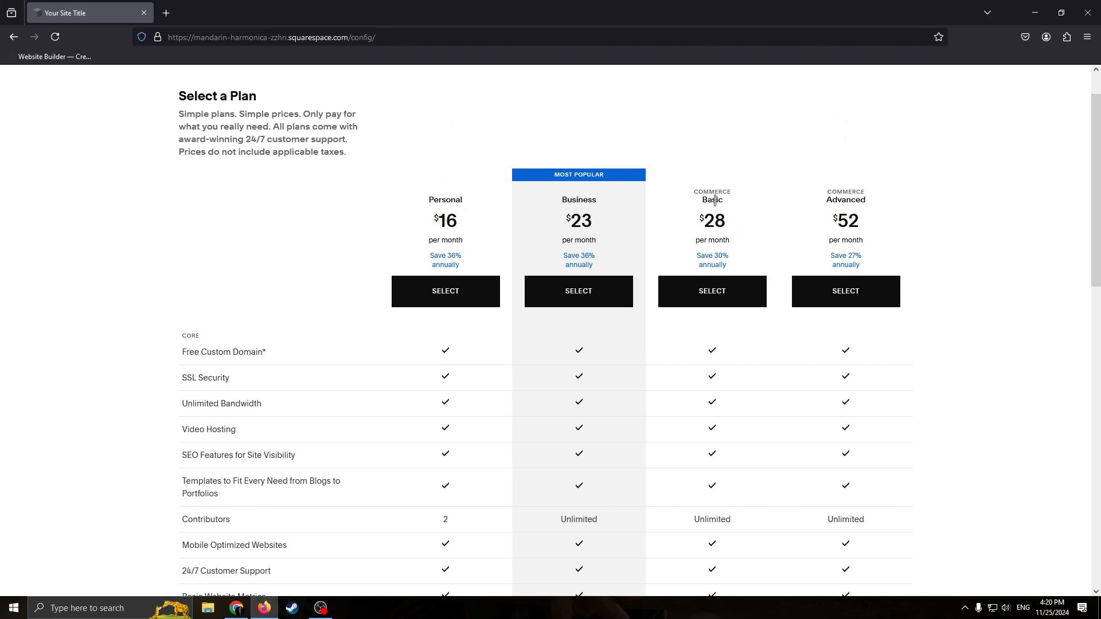
pyautogui.moveTo(700, 199); pyautogui.dragTo(734, 203)
pyautogui.moveTo(821, 203); pyautogui.dragTo(874, 205)
pyautogui.click(876, 211)
pyautogui.moveTo(562, 200); pyautogui.dragTo(639, 214)
pyautogui.click(582, 235)
# Examine the full feature comparison table below the plan prices, from the core features downward.
pyautogui.scroll(-3, 573, 288)
pyautogui.scroll(3, 713, 253)
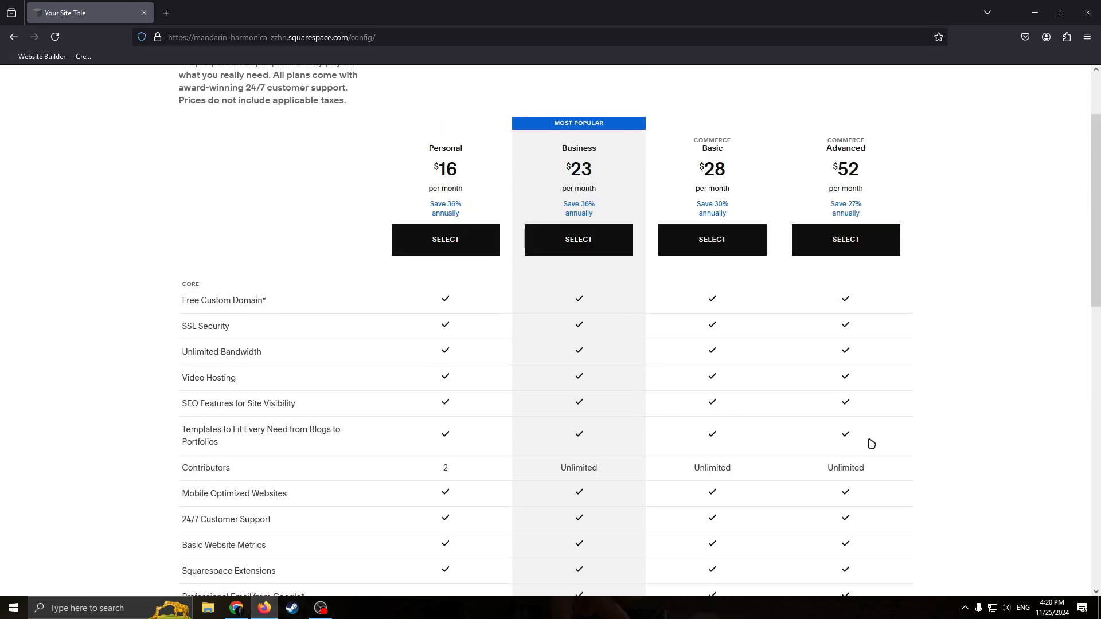
pyautogui.scroll(-6, 799, 442)
pyautogui.scroll(6, 568, 295)
pyautogui.scroll(-6, 787, 288)
pyautogui.scroll(6, 631, 361)
pyautogui.scroll(-5, 694, 302)
pyautogui.scroll(6, 683, 305)
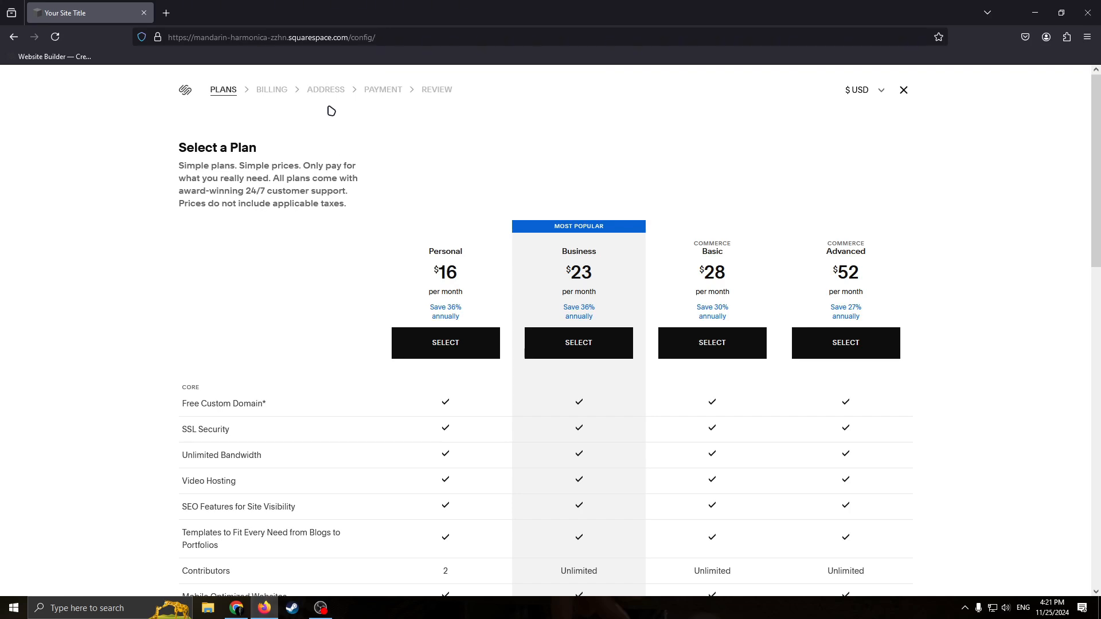
# Close the plan selection without choosing a plan and look over the opening section of the Home page.
pyautogui.click(901, 95)
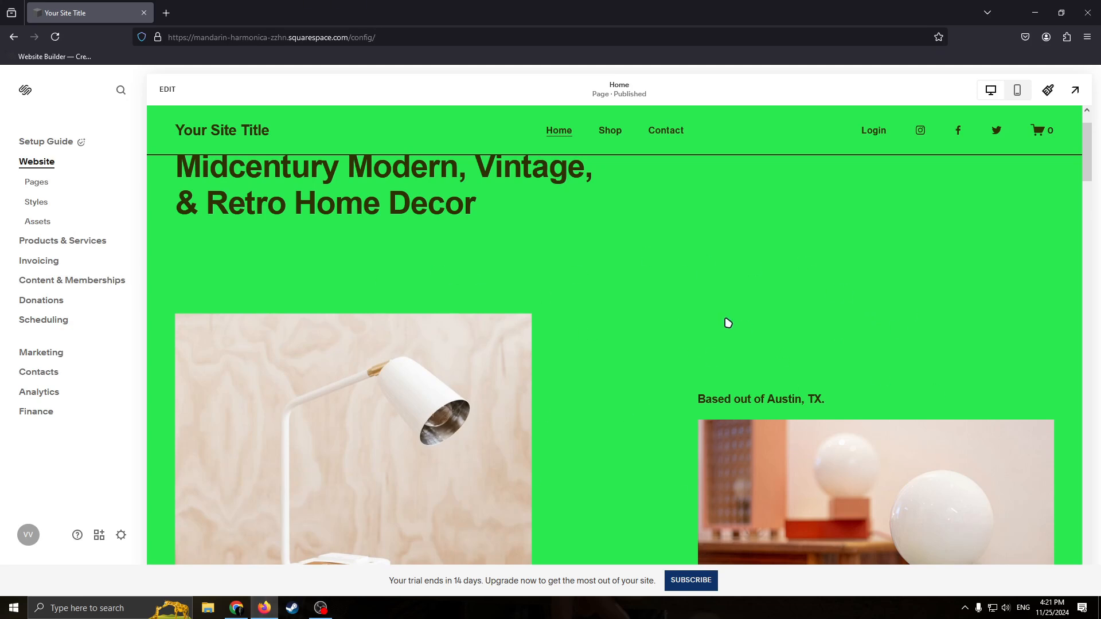
pyautogui.scroll(-1, 533, 198)
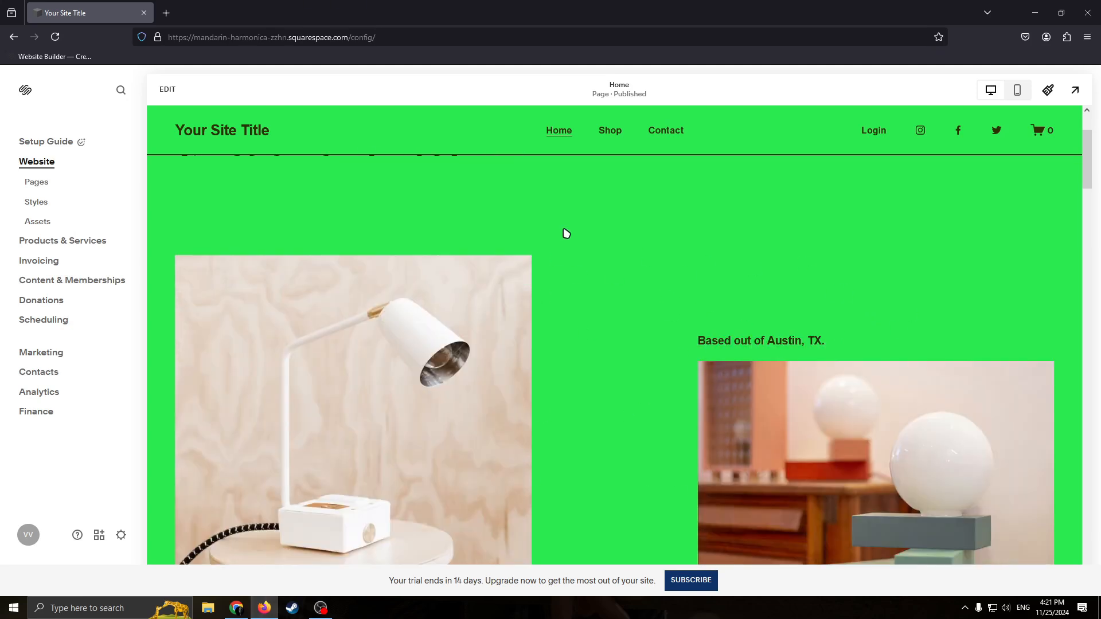
pyautogui.scroll(2, 562, 229)
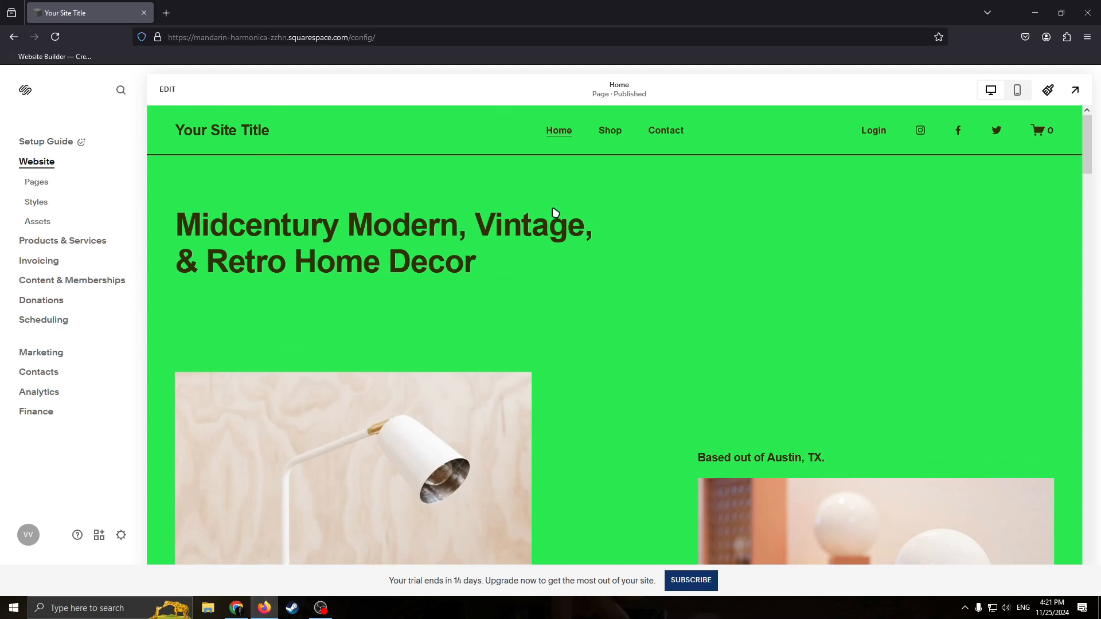
pyautogui.scroll(-2, 559, 226)
pyautogui.scroll(2, 563, 241)
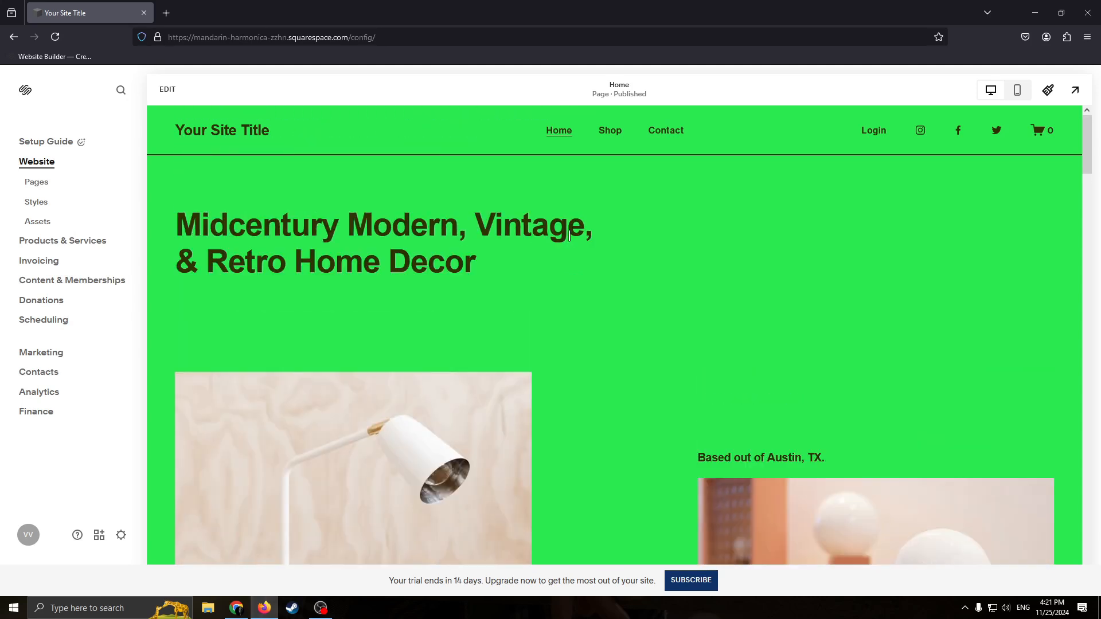